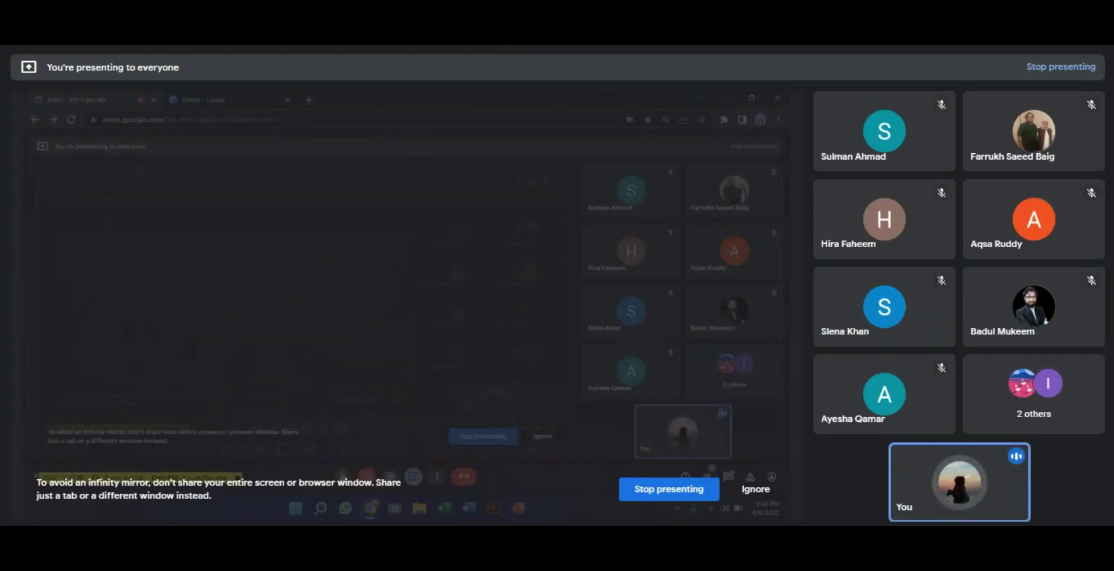
- Mute and unmute the meeting microphone, and admit the waiting participant to the call
key(ctrl+d)
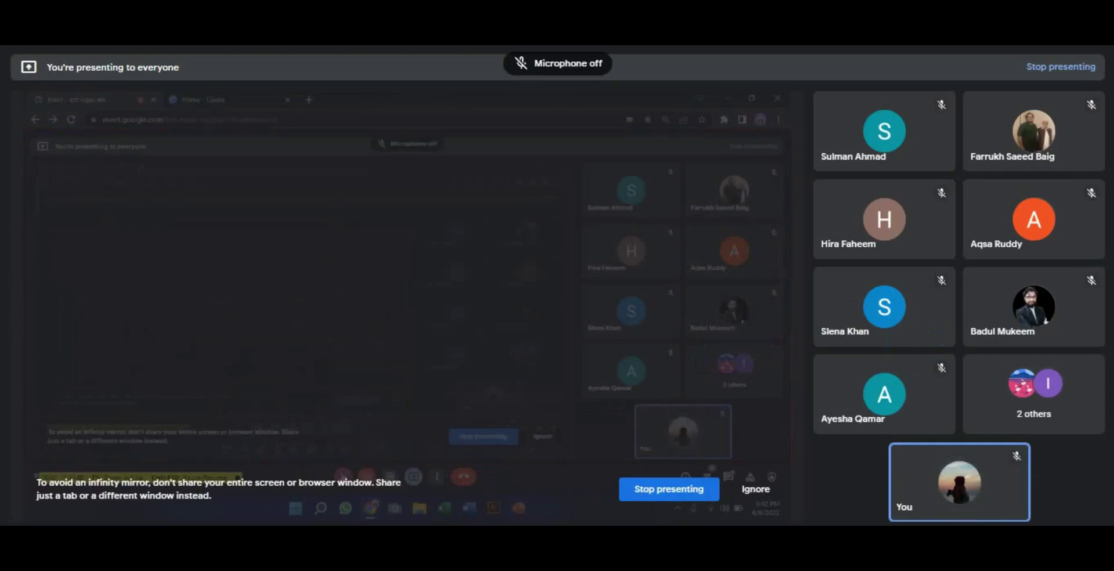
key(ctrl+d)
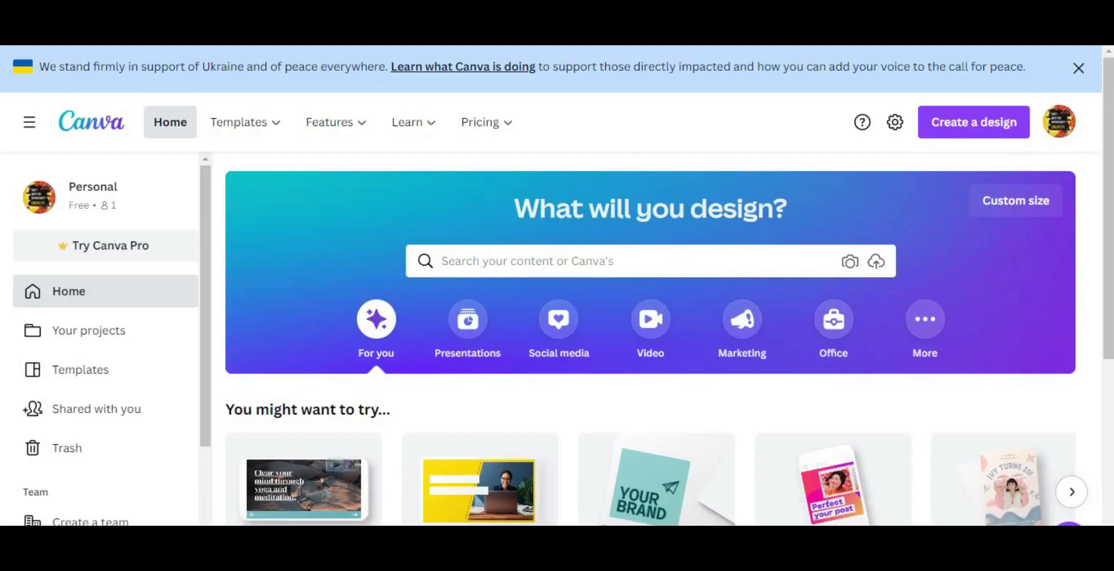
mouse_move(335, 122)
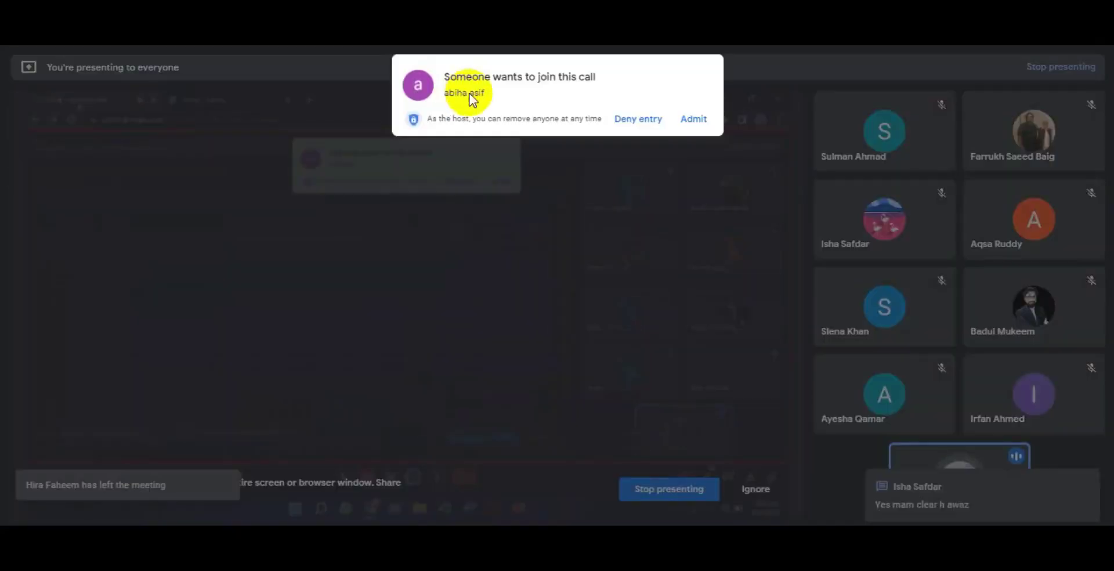
click(699, 119)
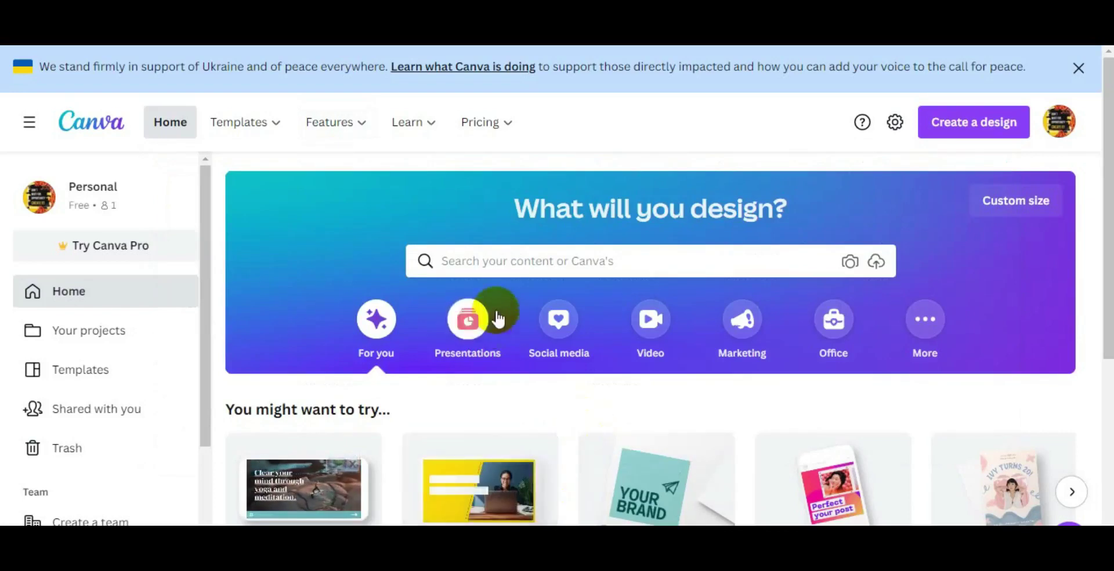
click(490, 266)
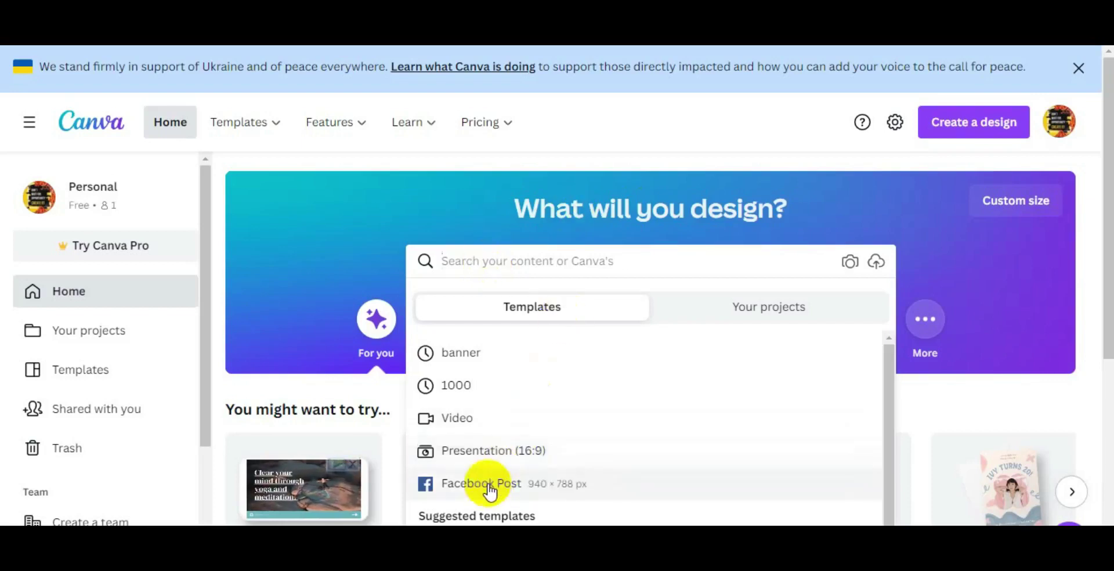
scroll(315, 454, down, 1)
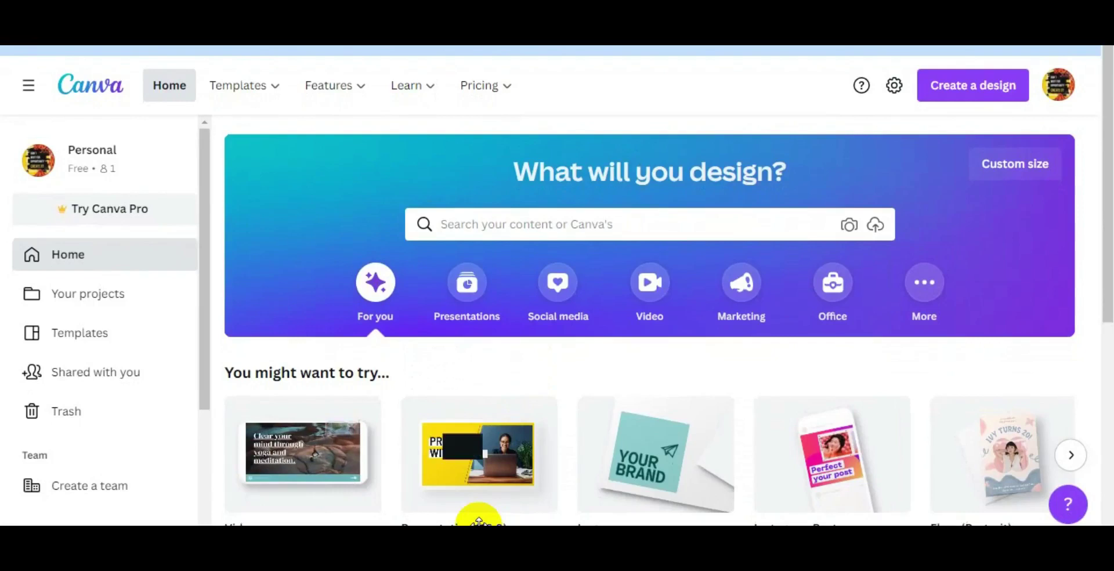
mouse_move(479, 487)
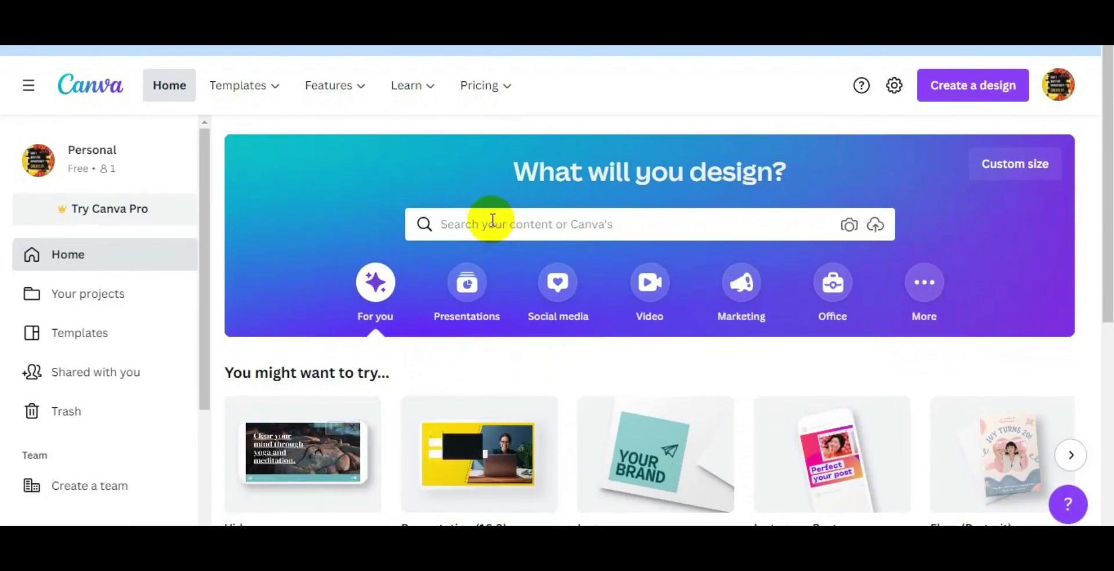
click(464, 224)
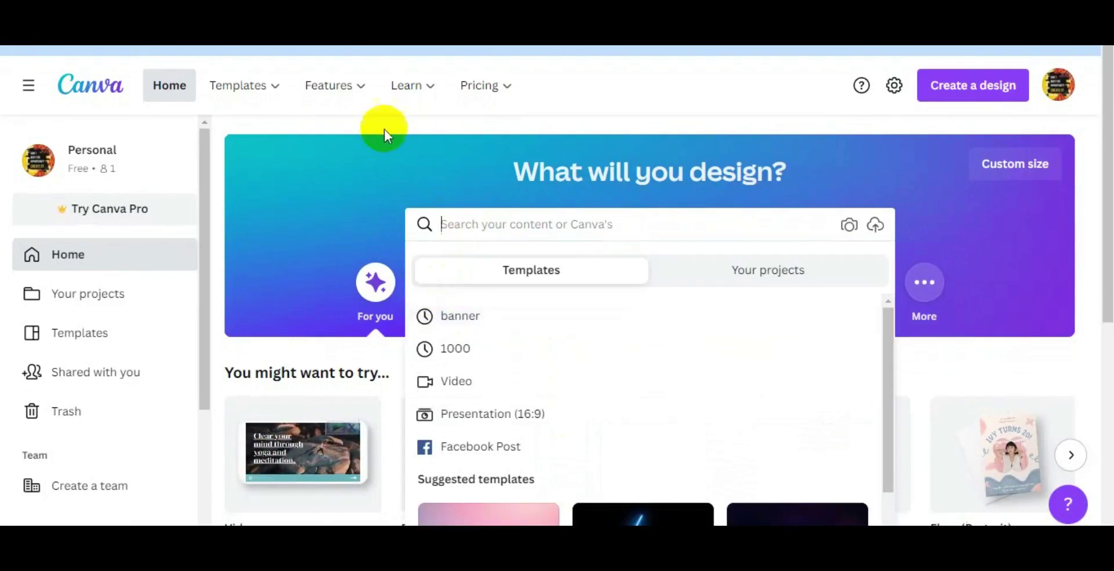
click(371, 140)
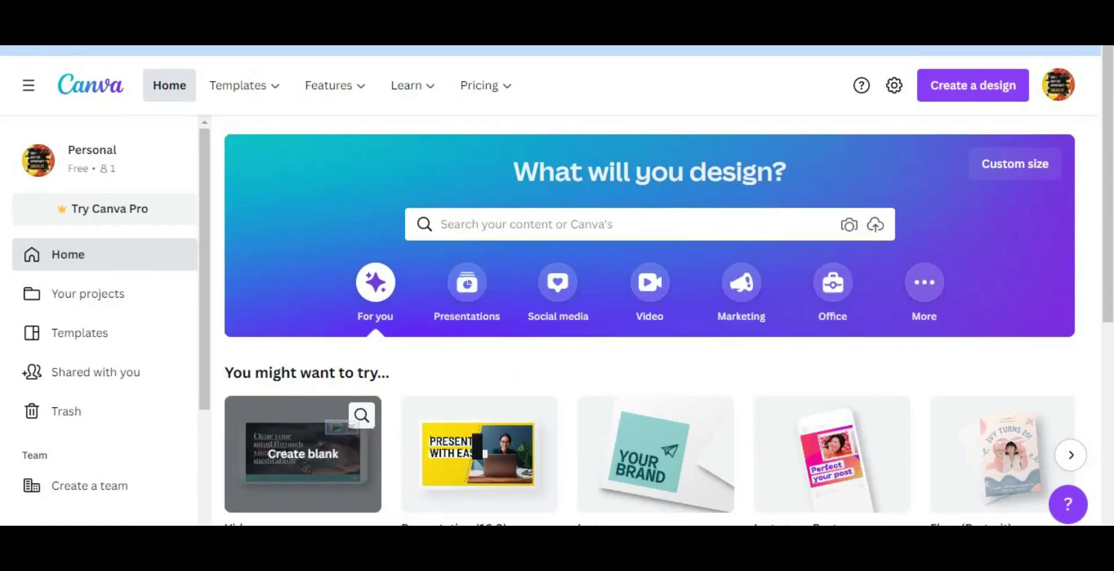
mouse_move(346, 525)
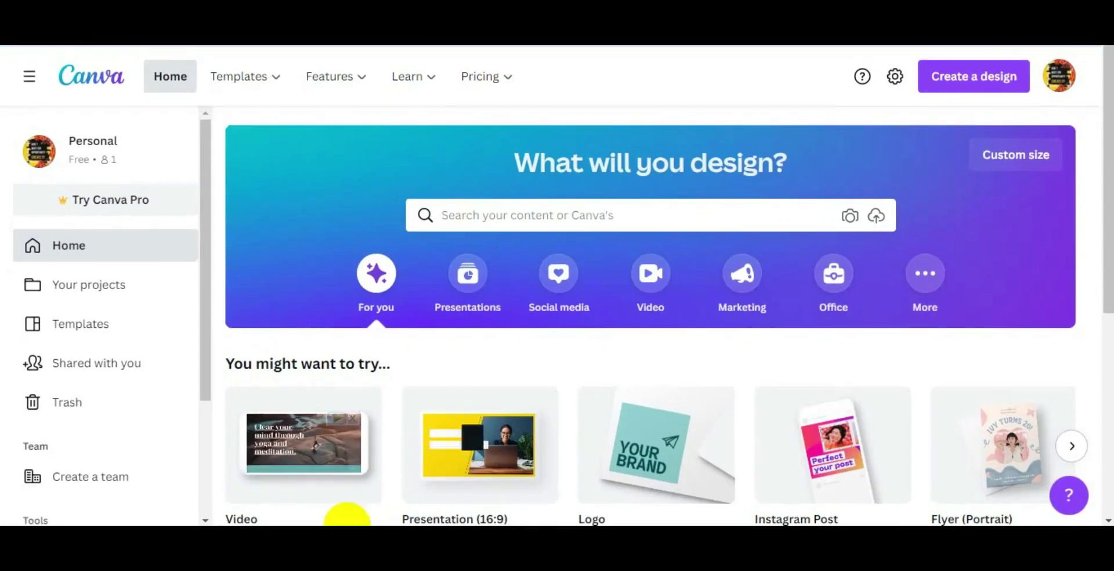
- Look up the suggested Facebook Post format from the home page search and create a blank Facebook Post
click(564, 216)
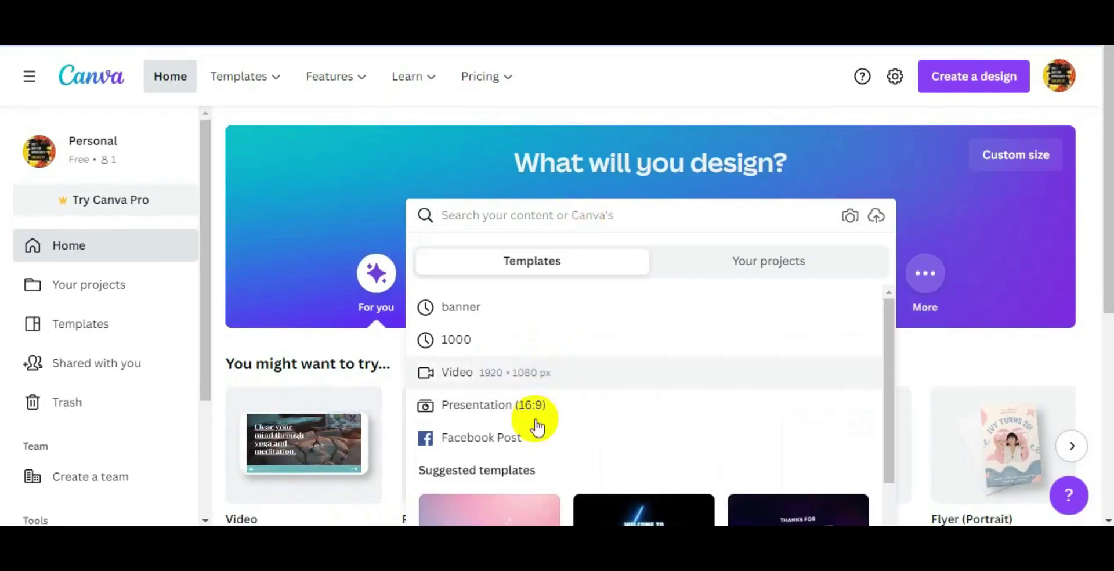
click(530, 441)
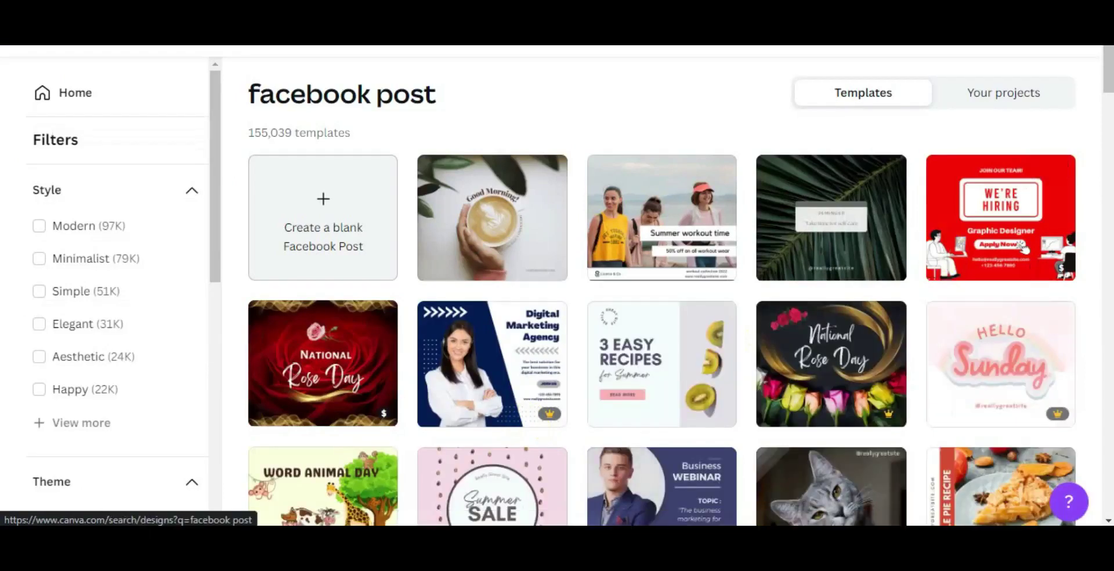
mouse_move(1108, 67)
mouse_down()
mouse_move(1108, 163)
mouse_move(1105, 56)
mouse_up()
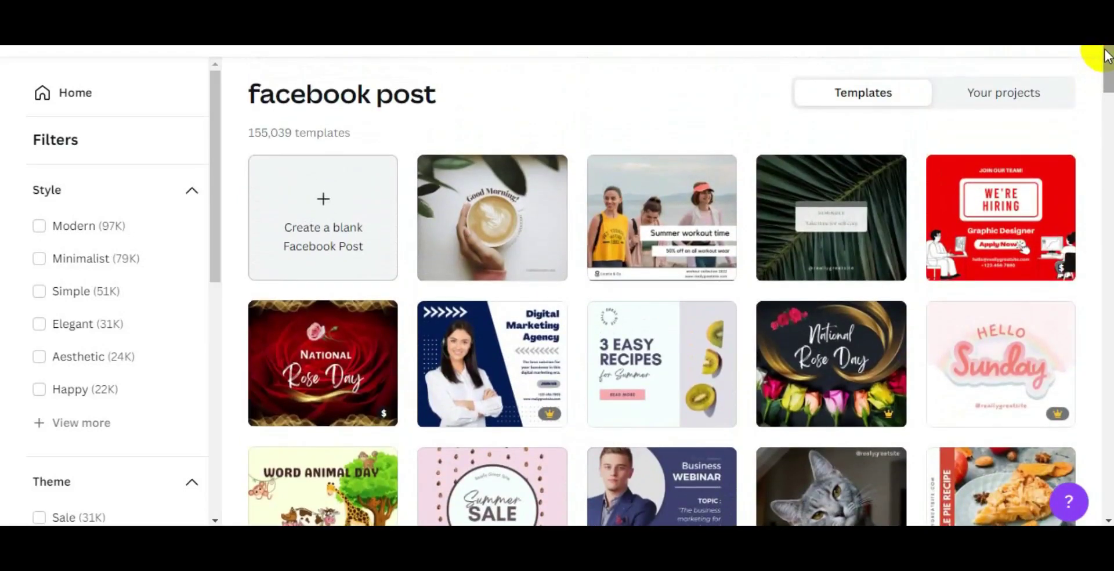
click(288, 231)
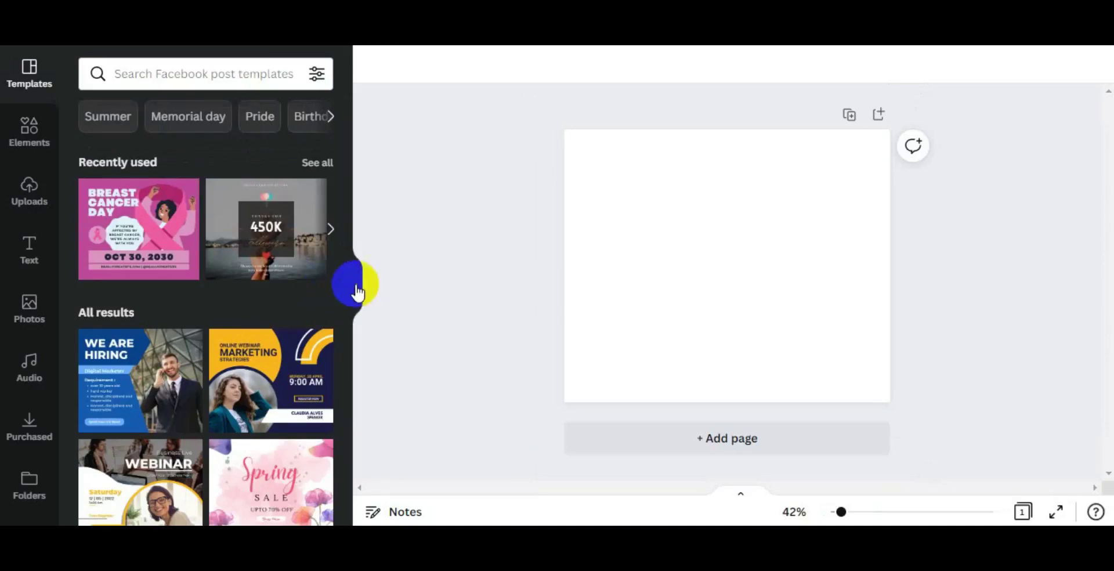
- Fill the background of the blank page with the dark blue default color
click(602, 208)
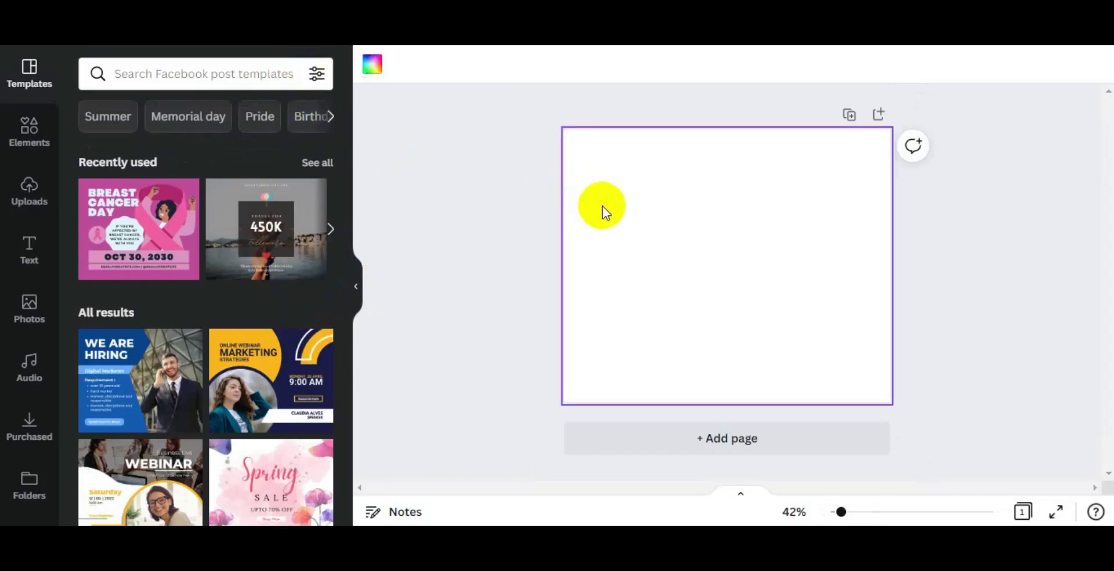
click(356, 287)
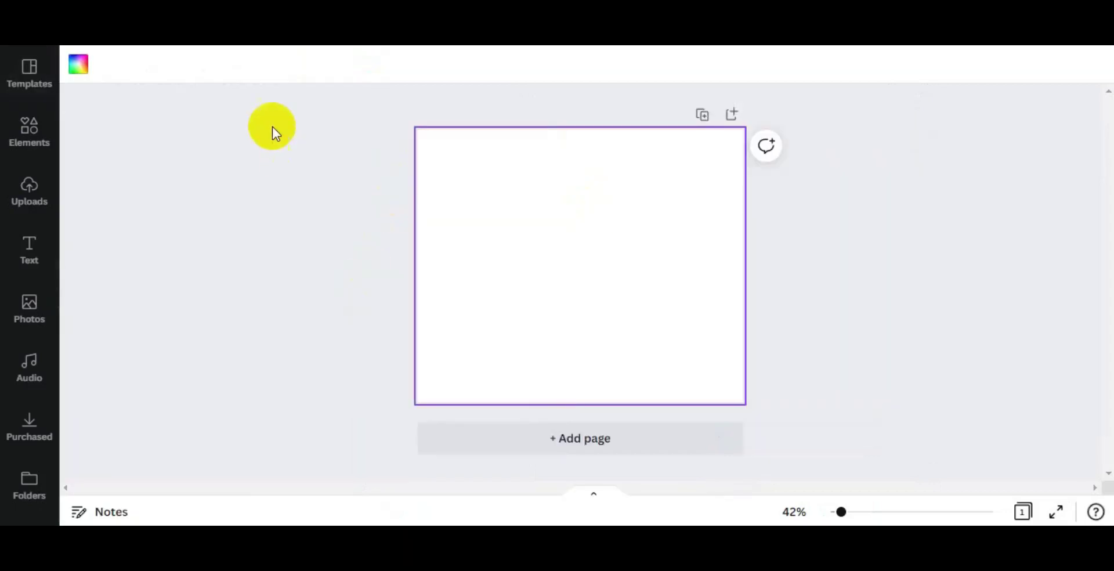
click(77, 68)
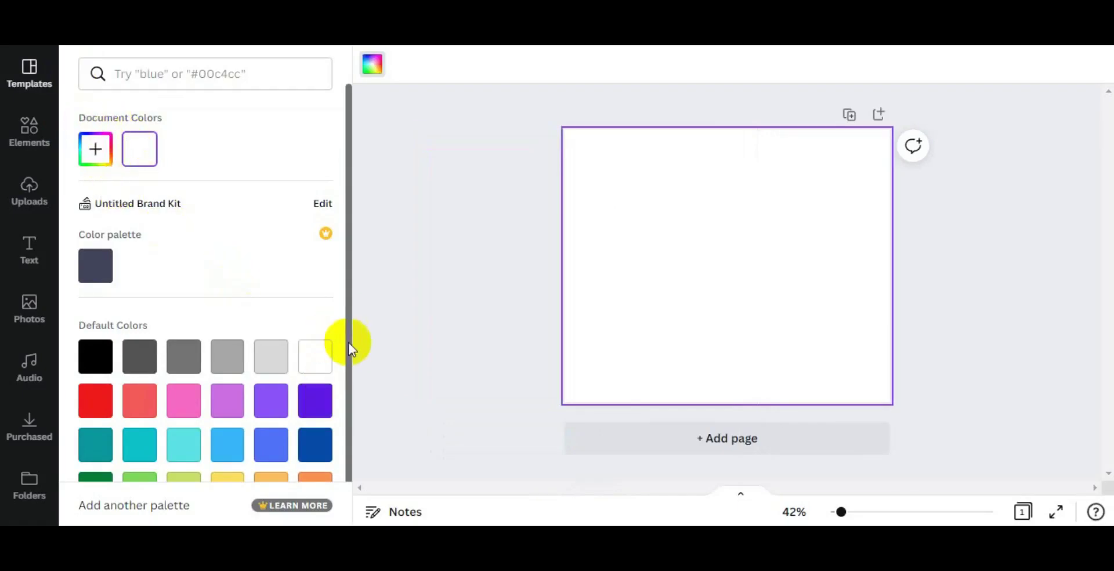
drag(345, 342, 313, 346)
scroll(331, 383, down, 1)
click(320, 406)
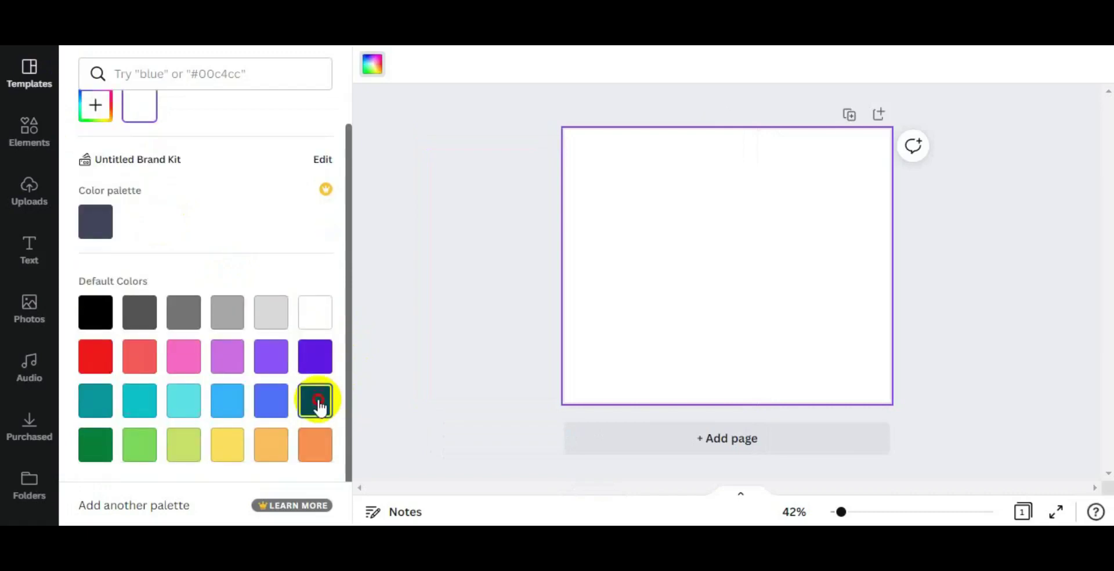
click(320, 406)
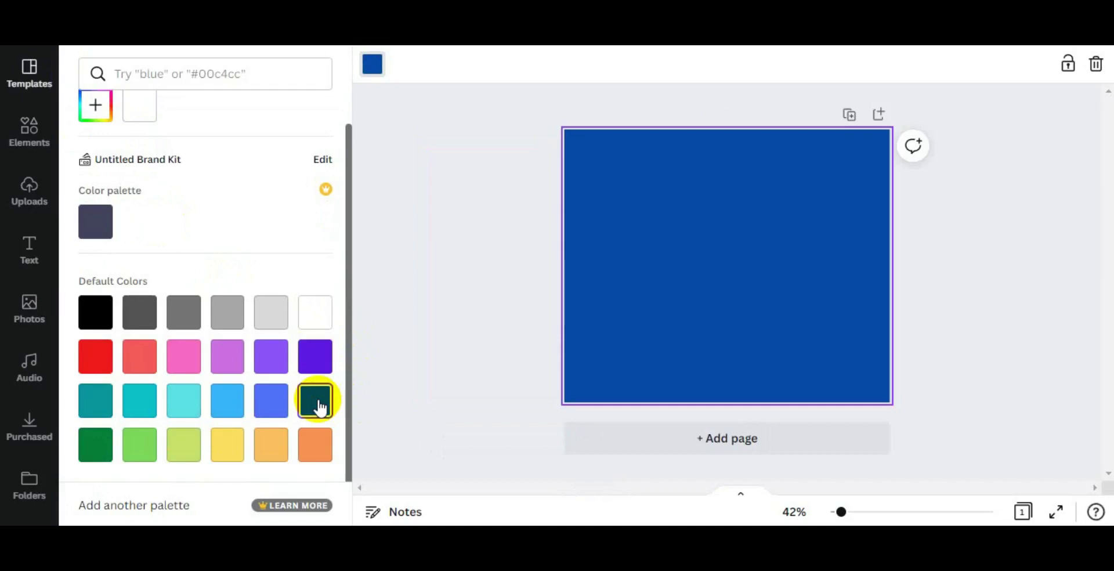
click(28, 135)
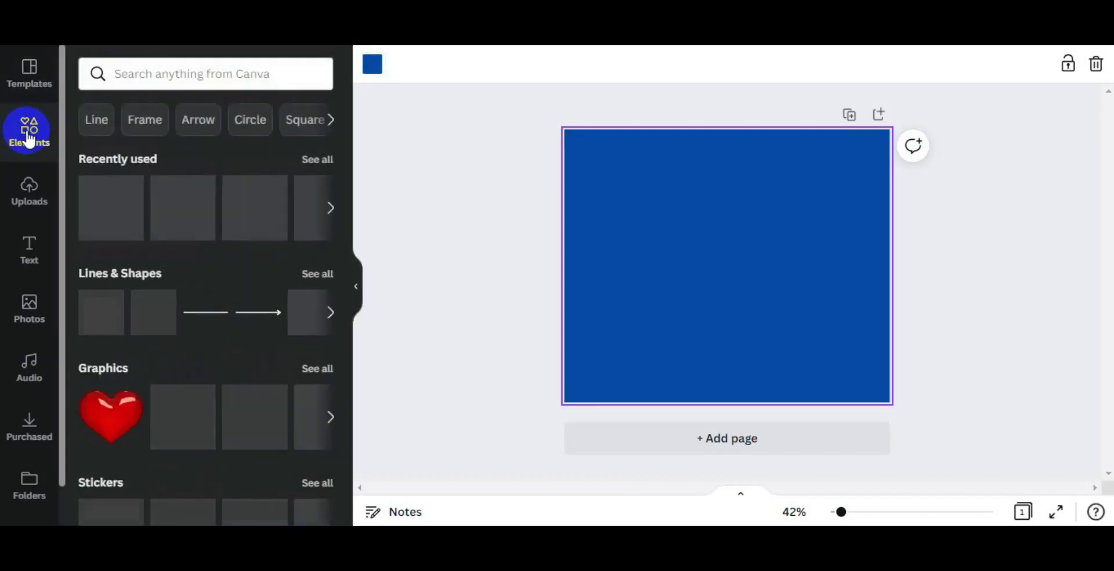
click(189, 74)
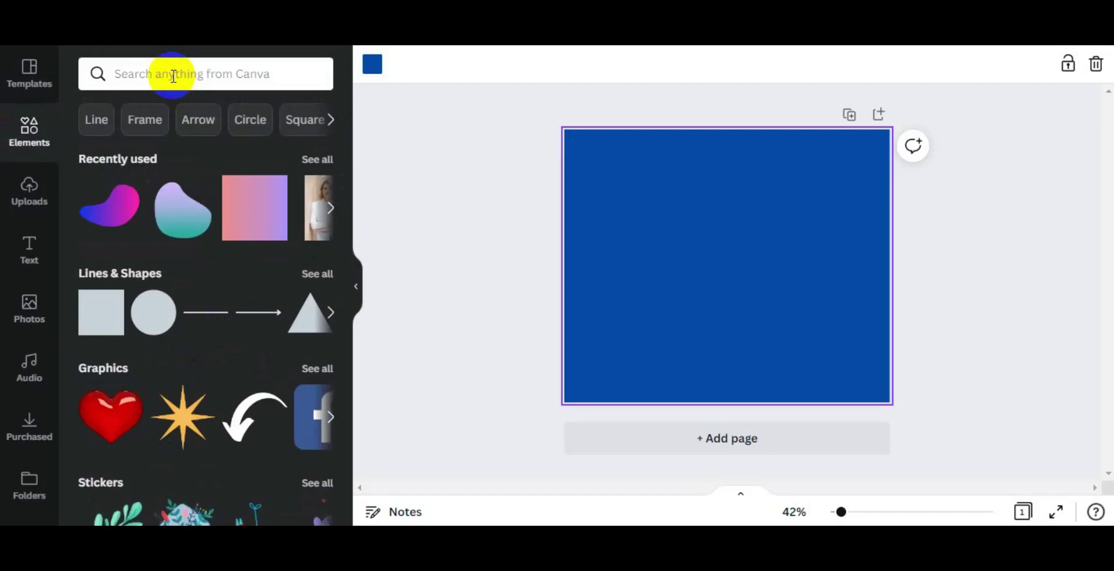
click(619, 216)
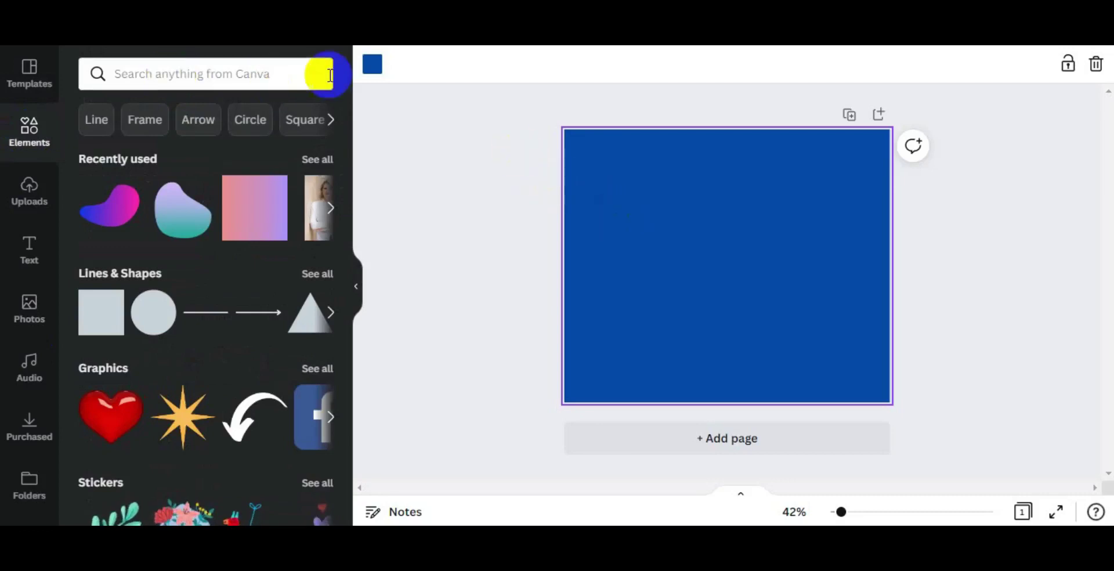
- Set the page background to the white default color
click(370, 65)
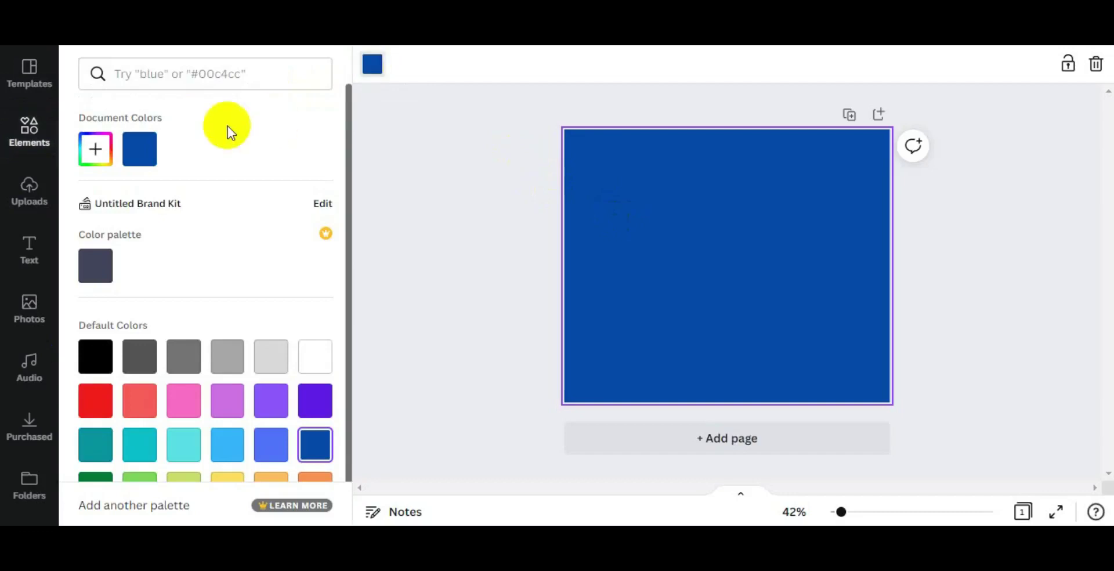
click(177, 148)
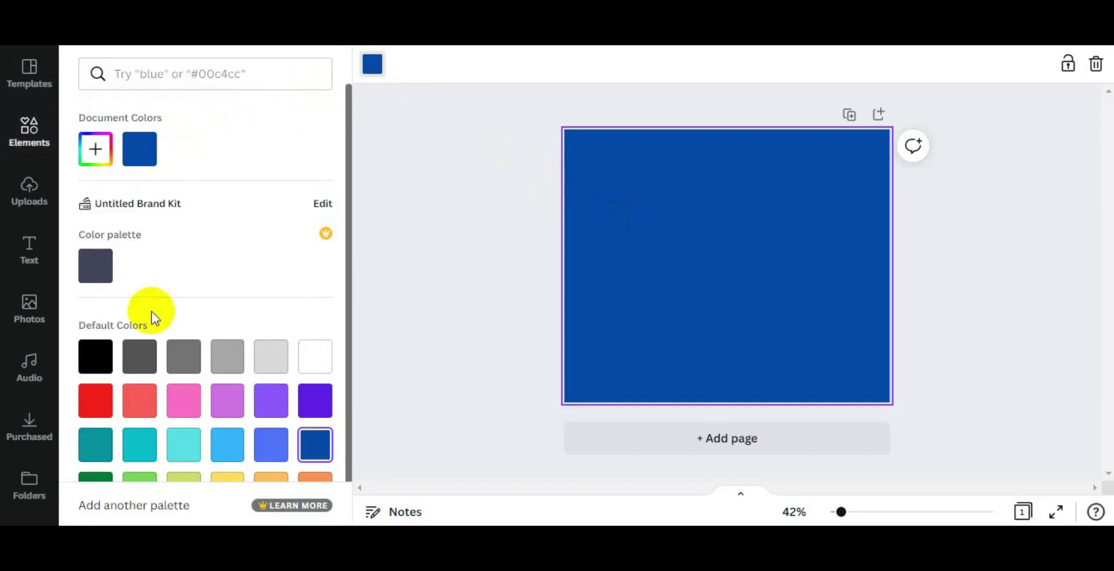
click(301, 359)
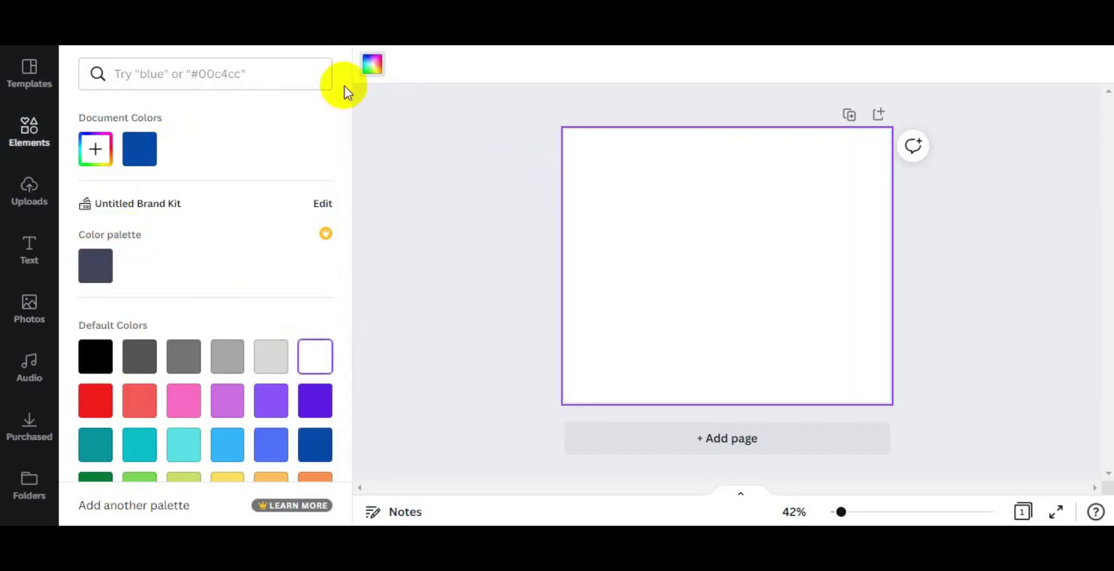
click(470, 182)
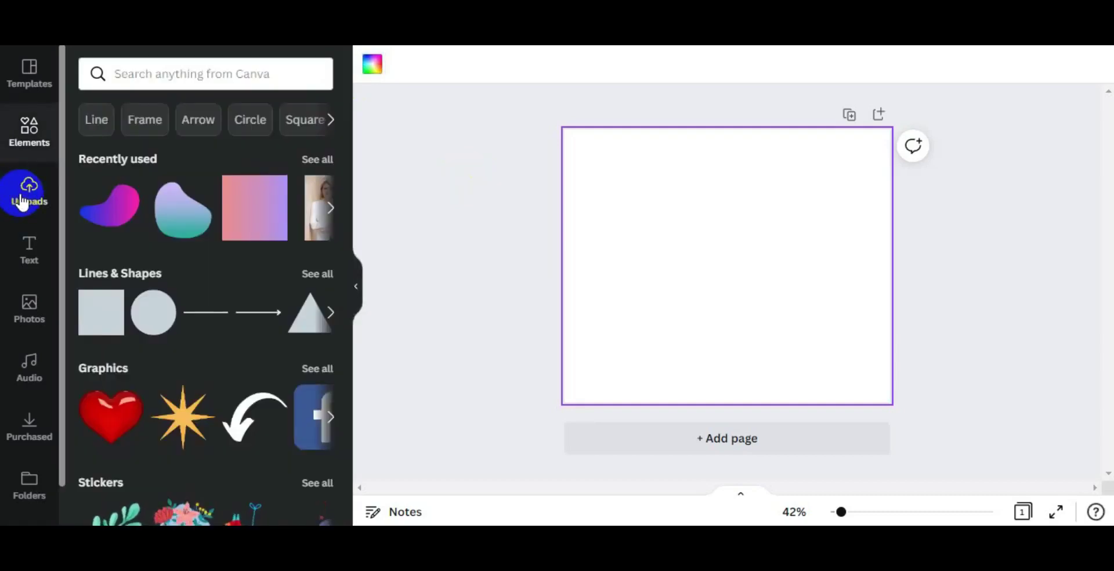
- Search the elements library for the recent term "gradent colours" and browse the graphics and overall results
click(161, 73)
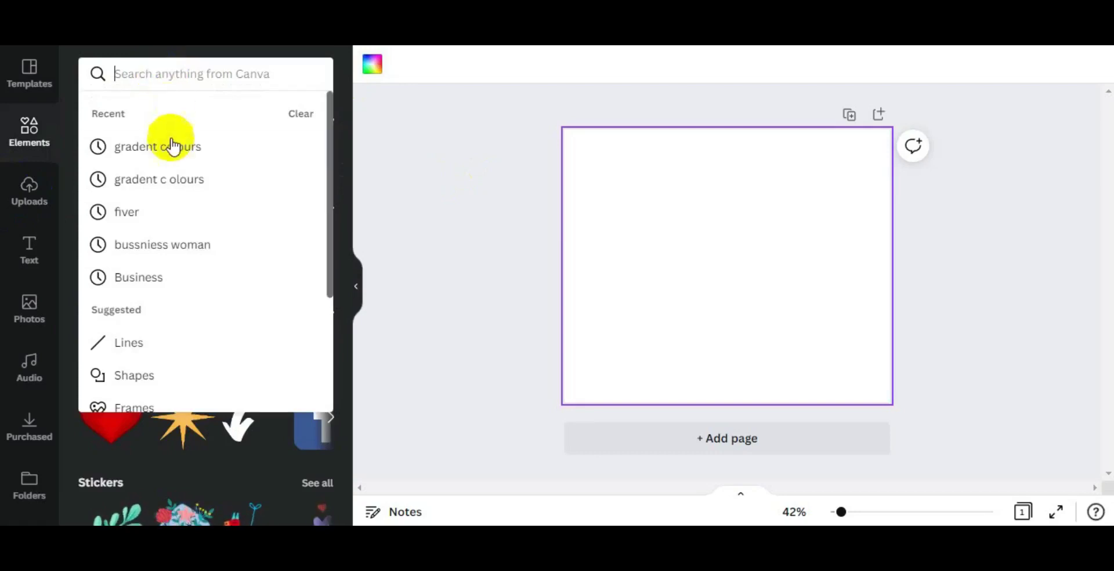
click(170, 146)
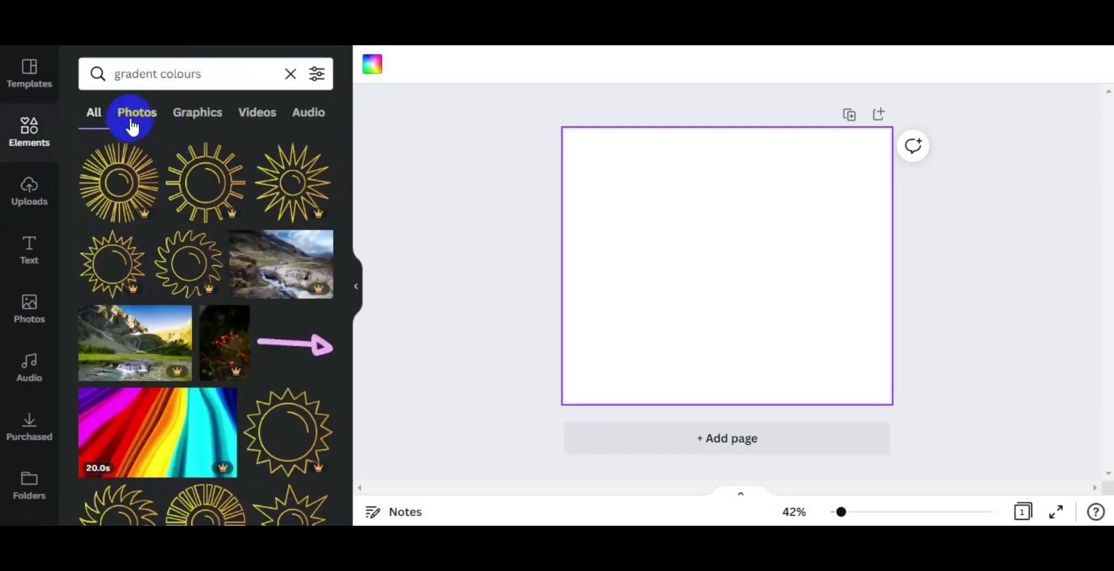
click(186, 114)
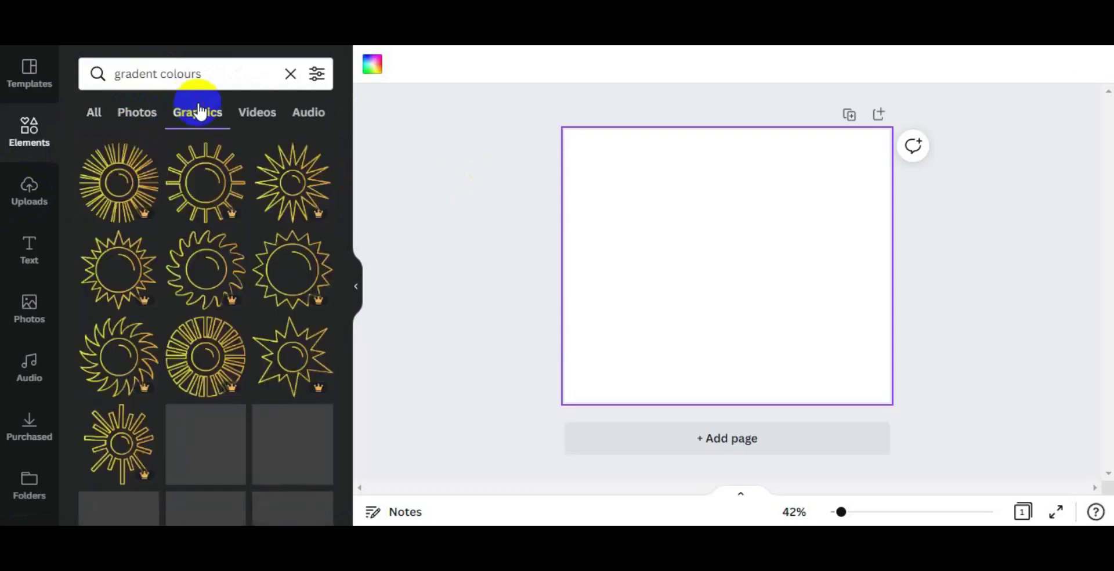
mouse_move(325, 173)
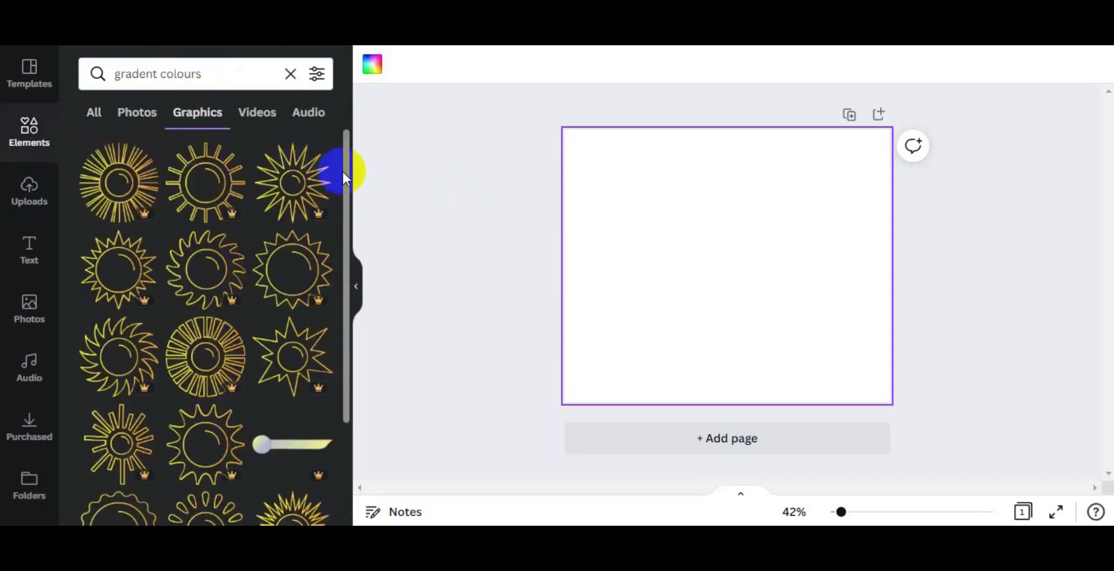
drag(345, 173, 373, 416)
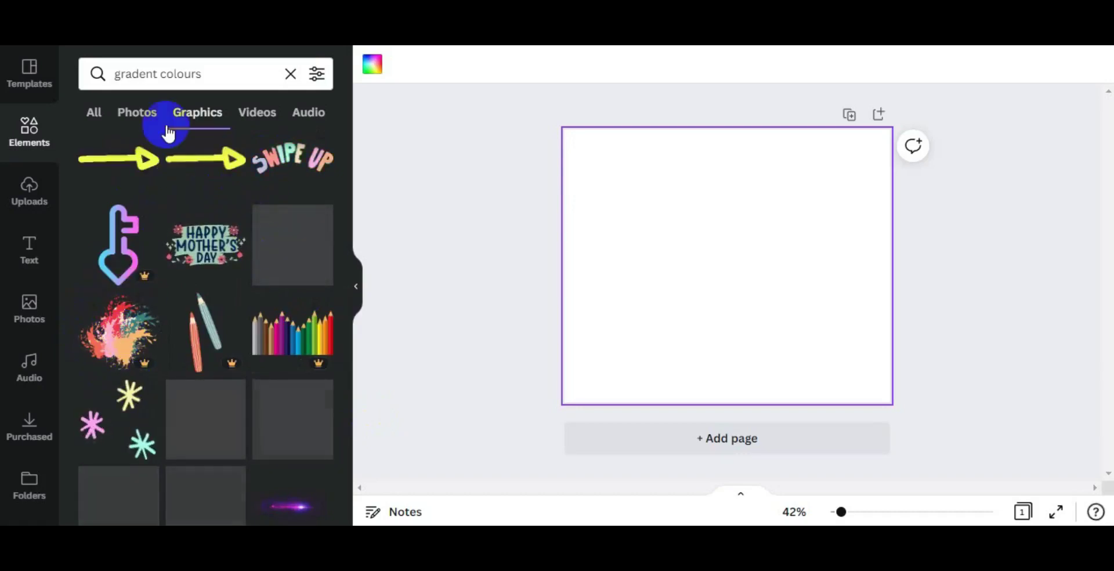
click(100, 116)
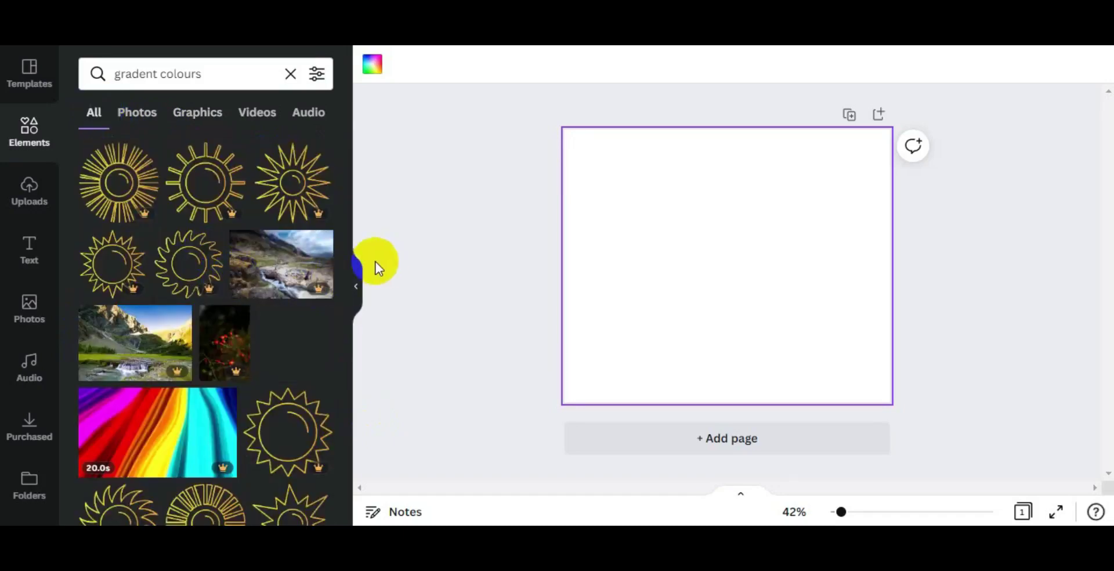
drag(346, 248, 341, 177)
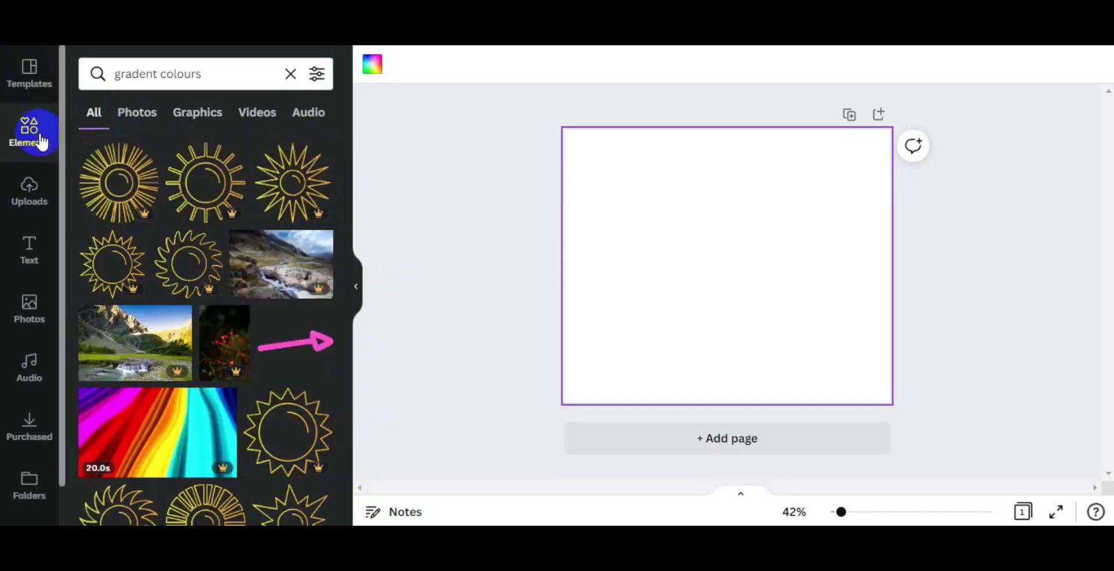
- Go back to the elements overview and choose the blue-to-pink gradient blob among the recently used elements
click(41, 137)
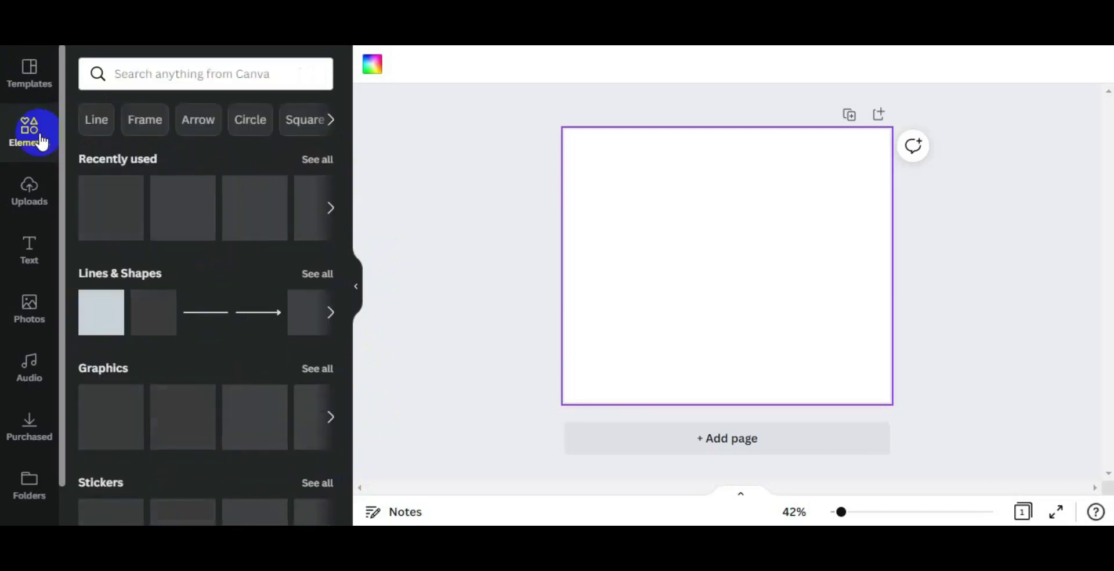
click(123, 217)
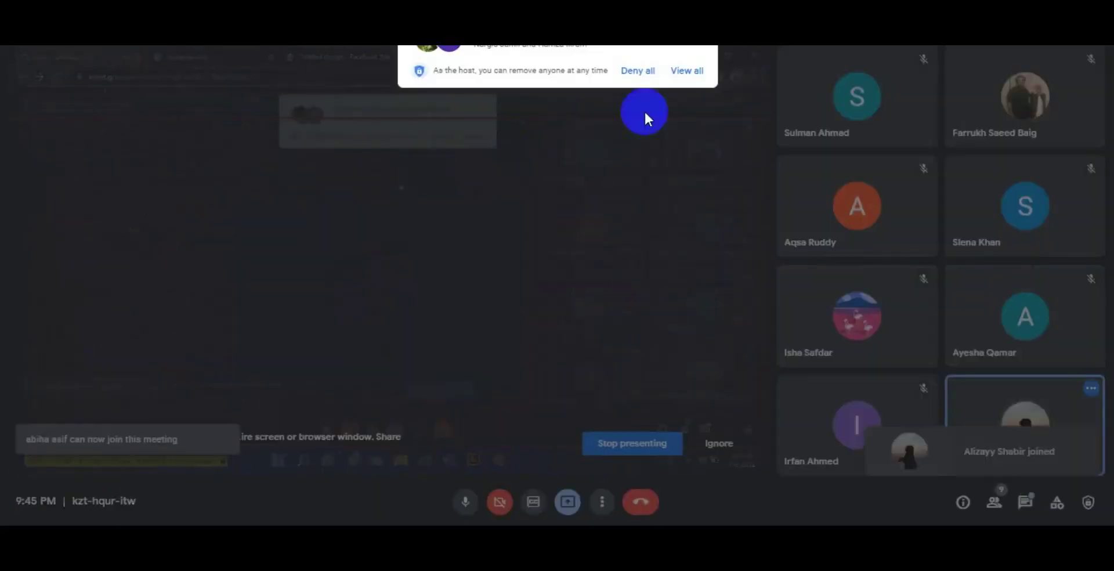
- Admit both waiting participants to the Google Meet class
click(673, 73)
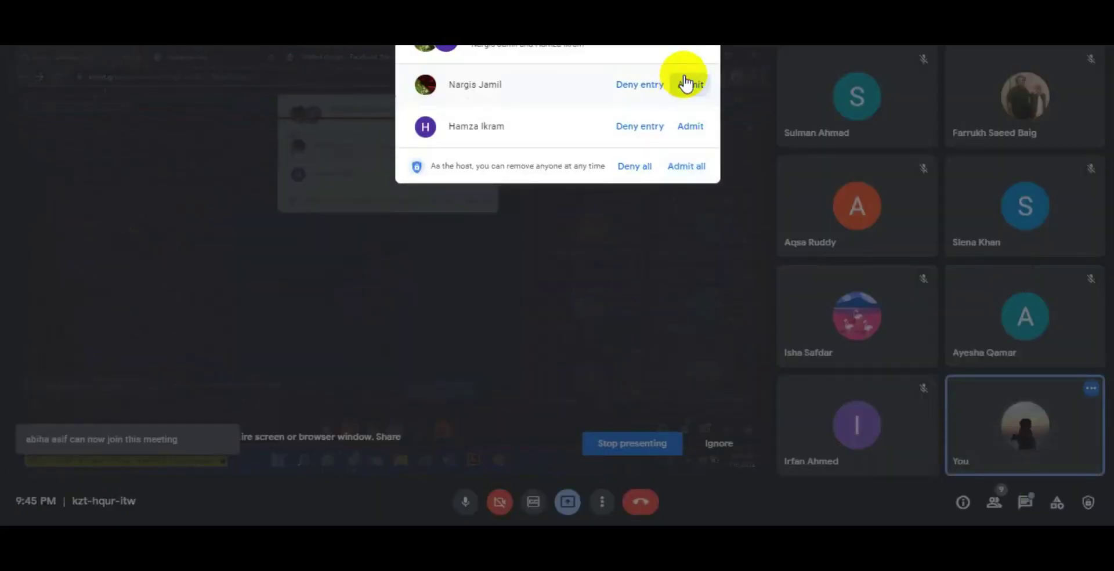
click(685, 80)
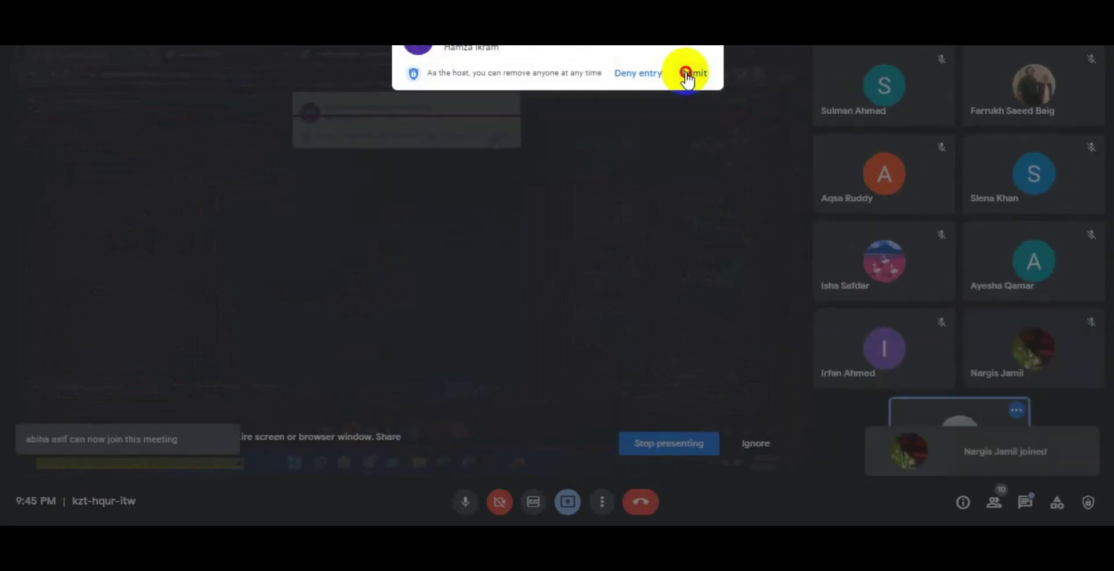
click(686, 75)
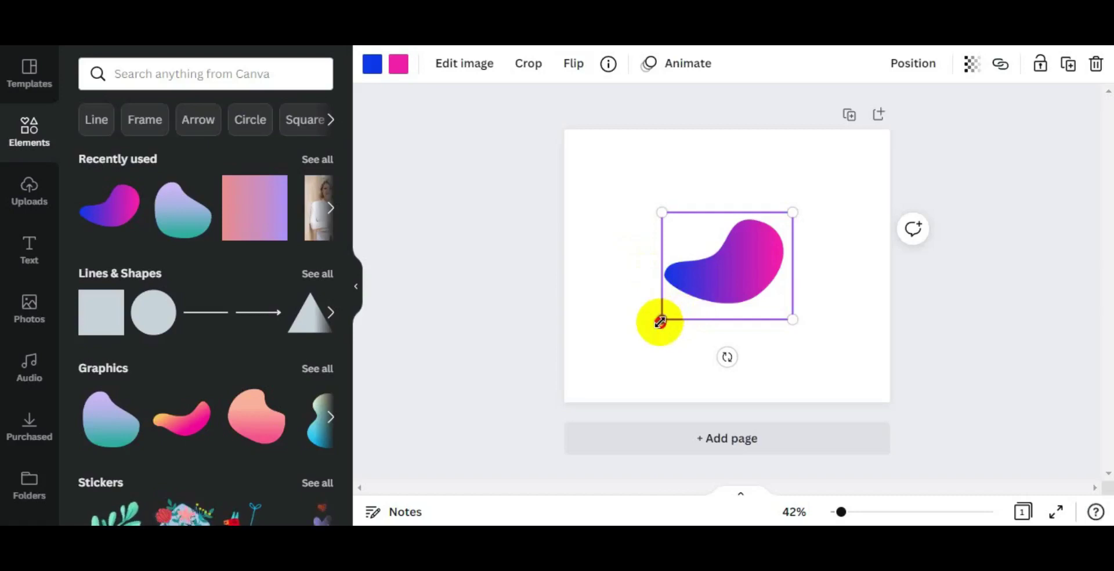
- Enlarge the blue-to-pink gradient blob and crop it in to its inner and pink areas
drag(660, 321, 604, 334)
double_click(720, 268)
click(726, 261)
drag(727, 261, 743, 232)
click(707, 264)
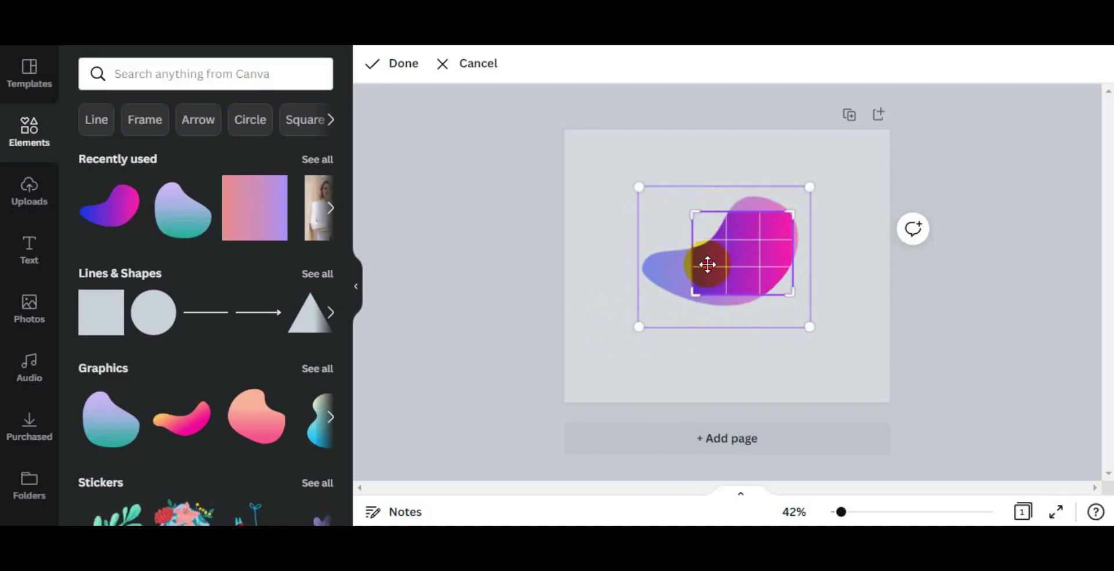
- Reposition the blob inside its crop frame, trim the frame's upper part, and apply the crop
double_click(708, 271)
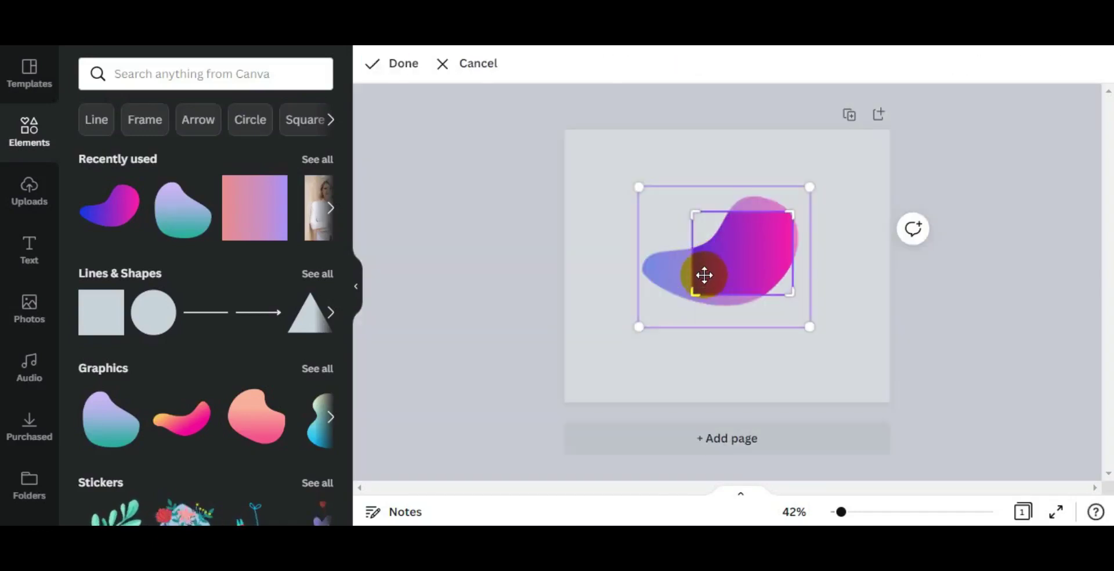
mouse_move(704, 275)
mouse_down()
mouse_move(696, 259)
mouse_move(707, 260)
mouse_up()
mouse_move(692, 213)
mouse_down()
mouse_move(632, 228)
mouse_move(689, 226)
mouse_up()
click(745, 254)
mouse_move(746, 254)
mouse_down()
mouse_move(758, 256)
mouse_move(751, 248)
mouse_up()
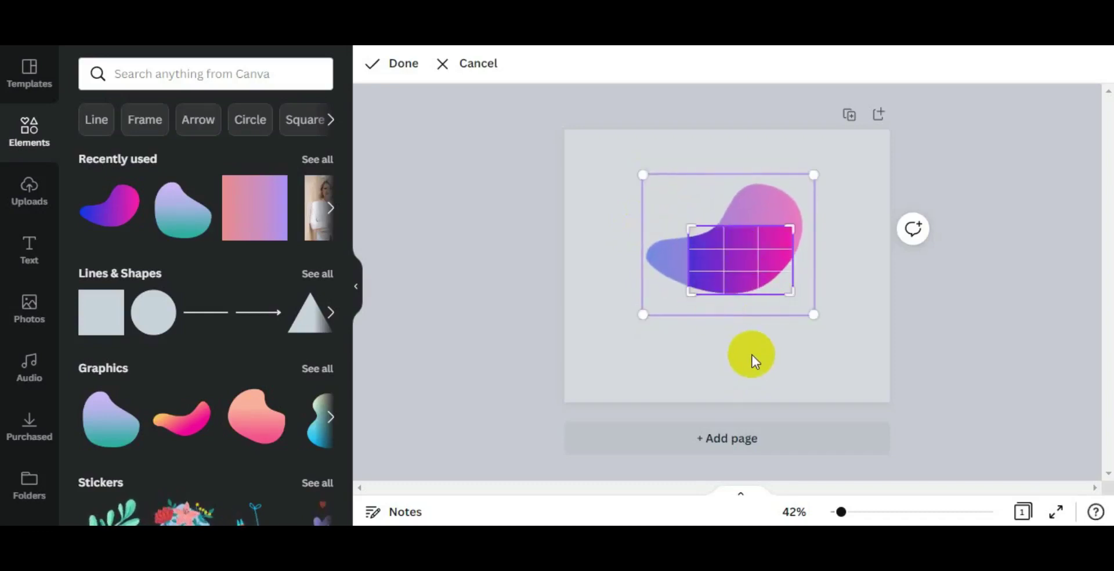
click(753, 351)
- Enlarge the cropped gradient piece beyond the page edges so that it covers the whole page as a background
drag(690, 289, 522, 395)
drag(792, 228, 1109, 375)
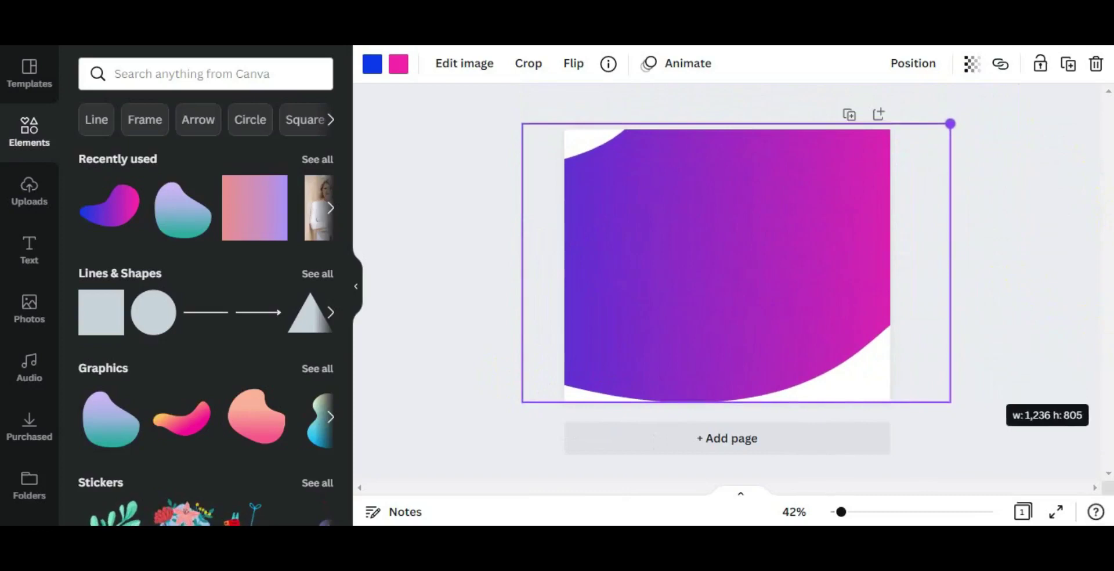
drag(950, 124, 949, 123)
drag(947, 402, 1045, 439)
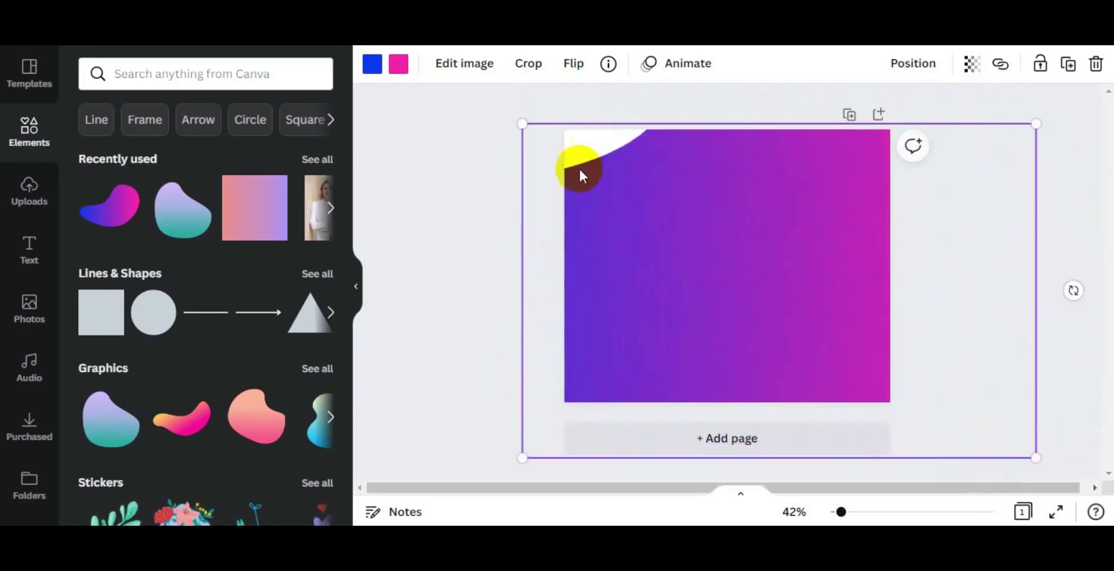
drag(521, 123, 475, 92)
click(445, 116)
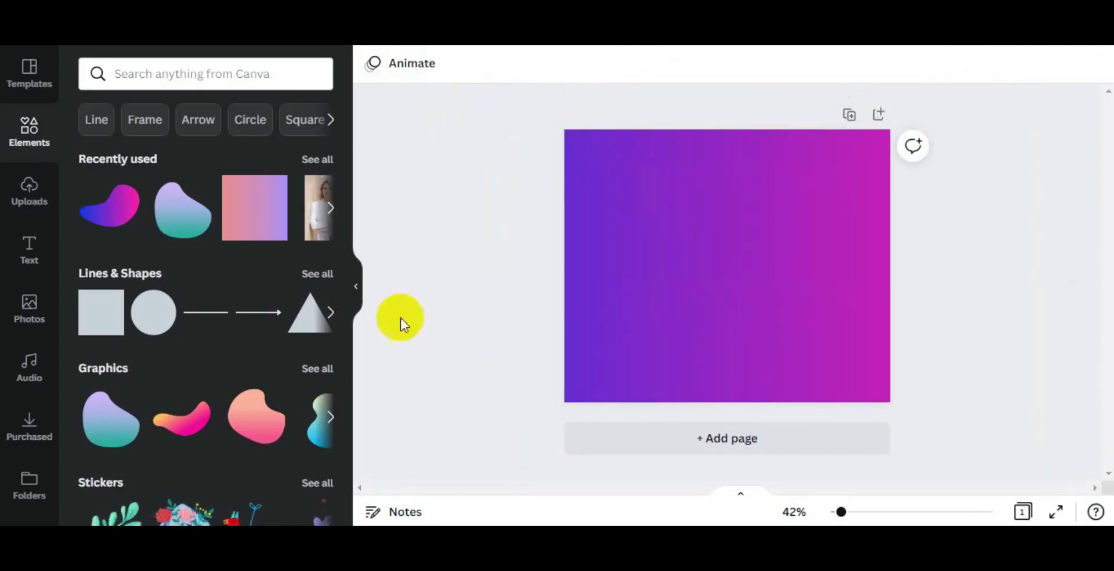
click(356, 289)
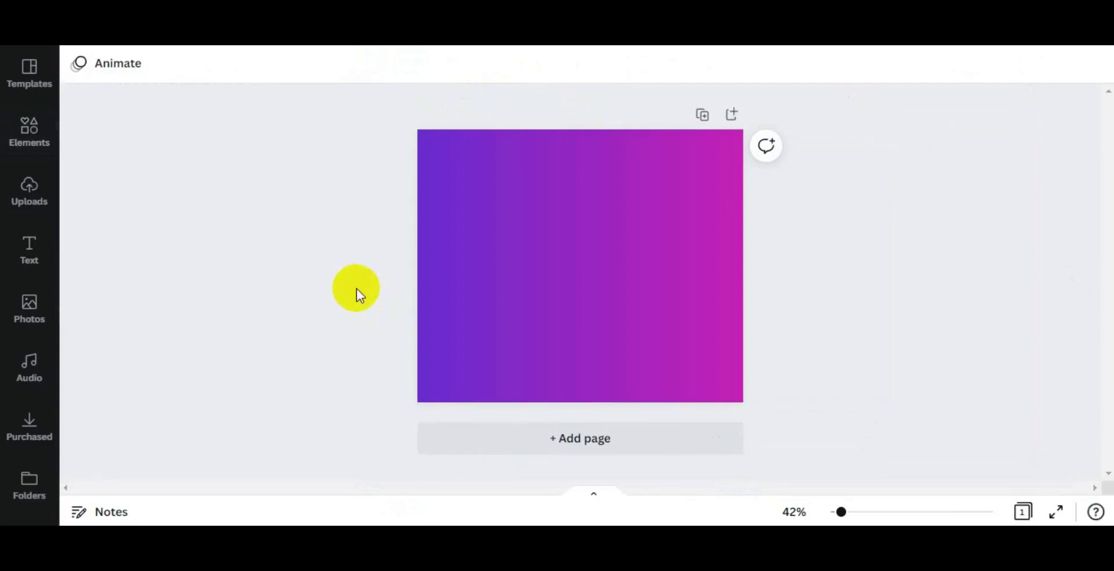
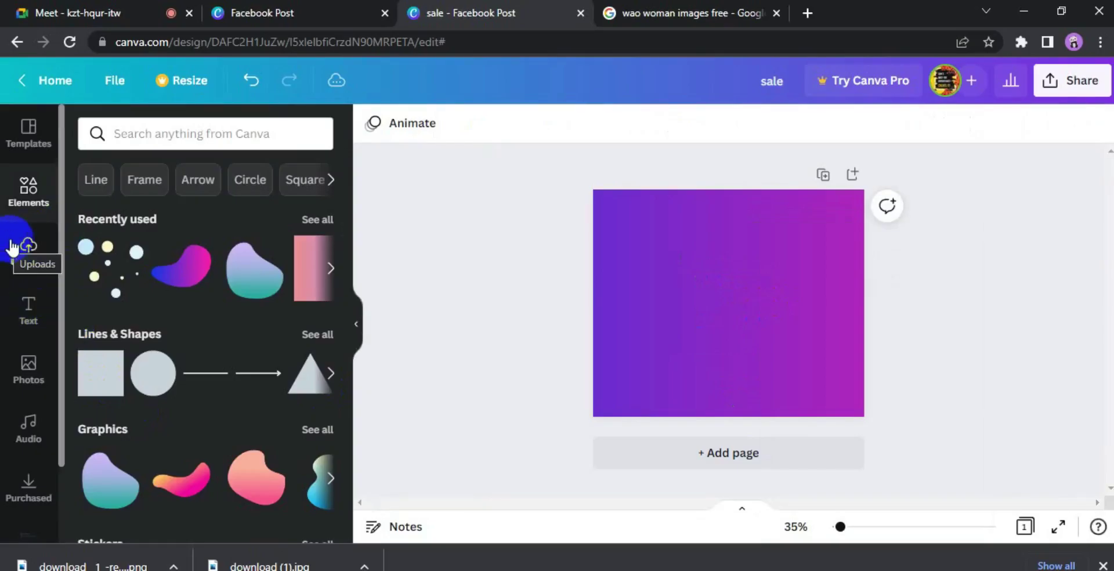
- Switch to the "wao woman images free" Google results and save the previewed woman in the red sweater to the Desktop as a WEBP file
click(651, 10)
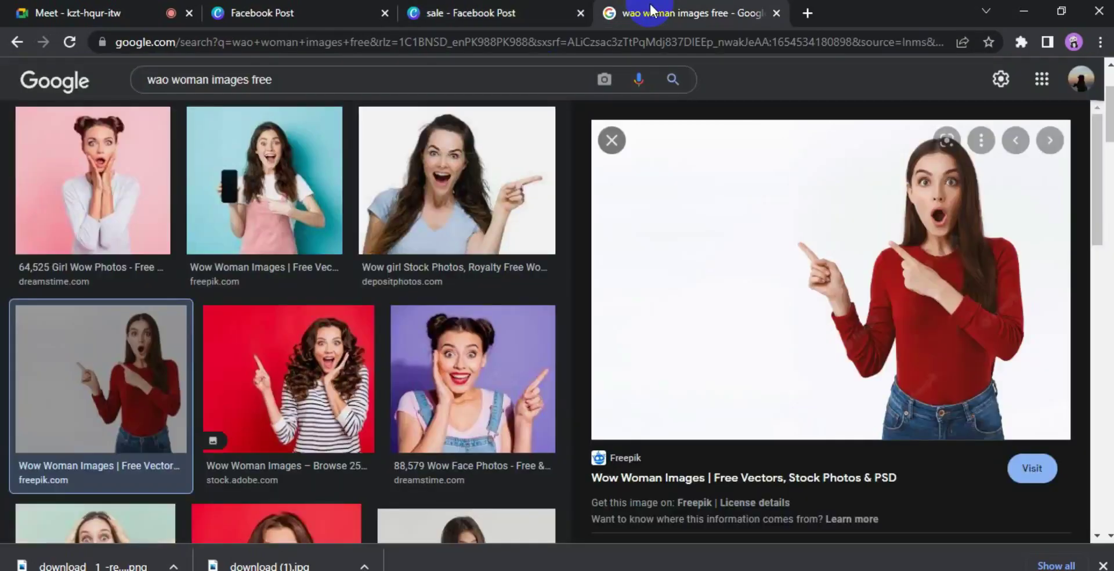
click(169, 80)
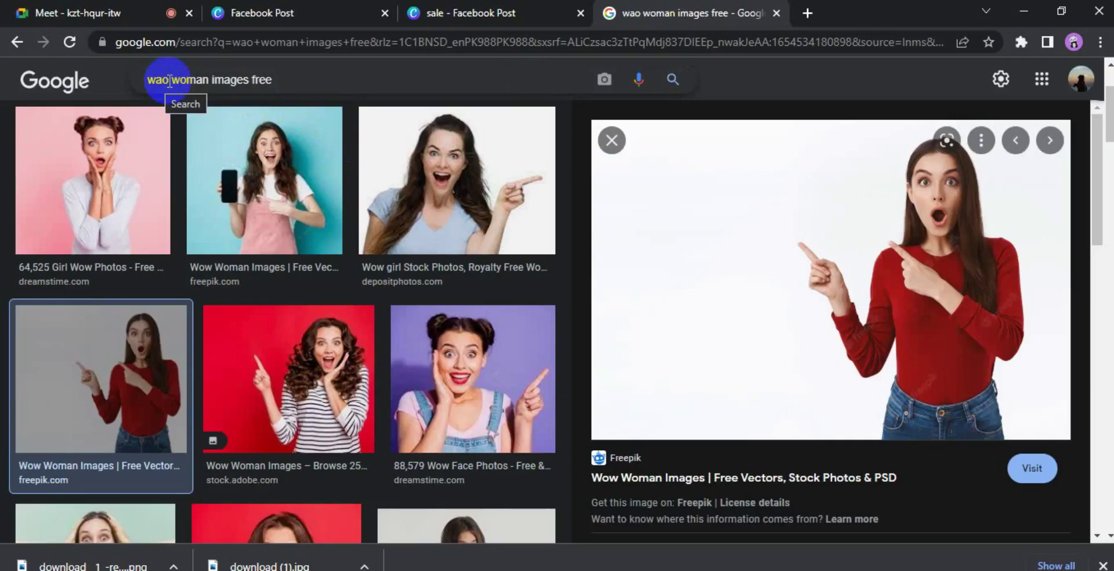
click(295, 78)
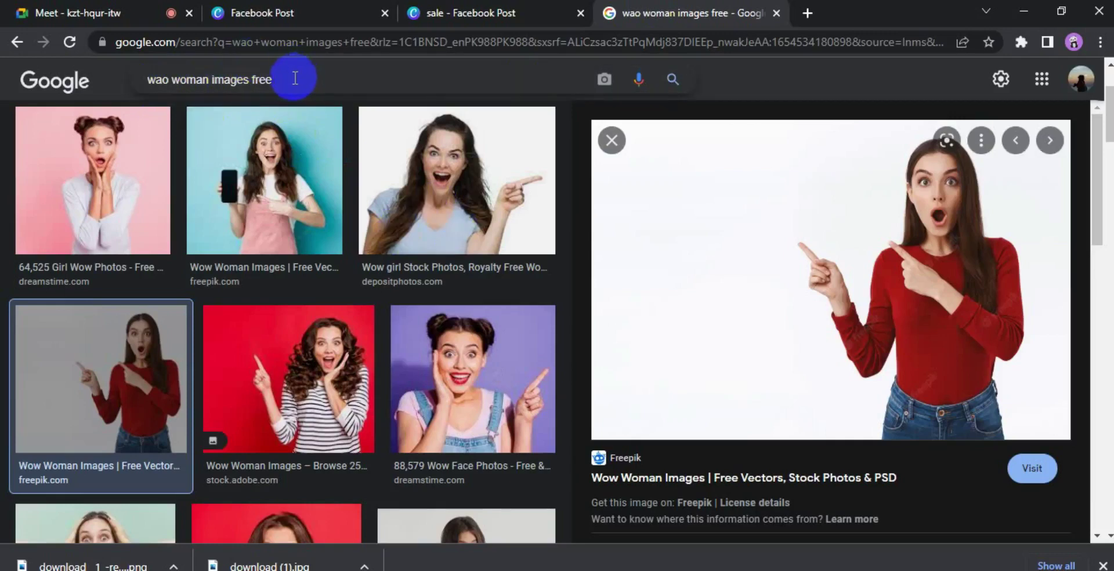
right_click(766, 247)
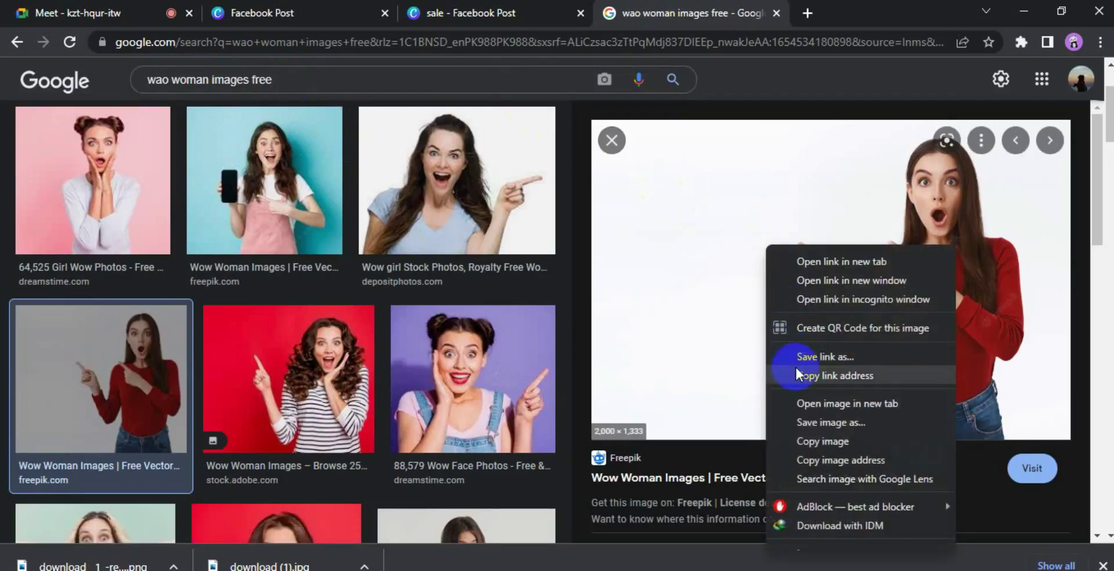
click(808, 423)
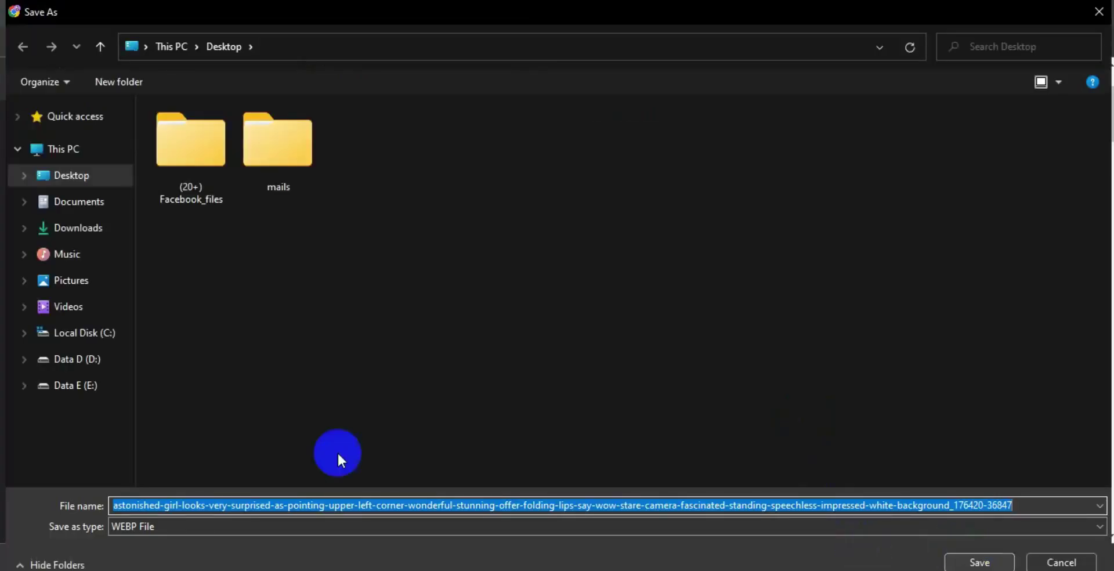
click(986, 561)
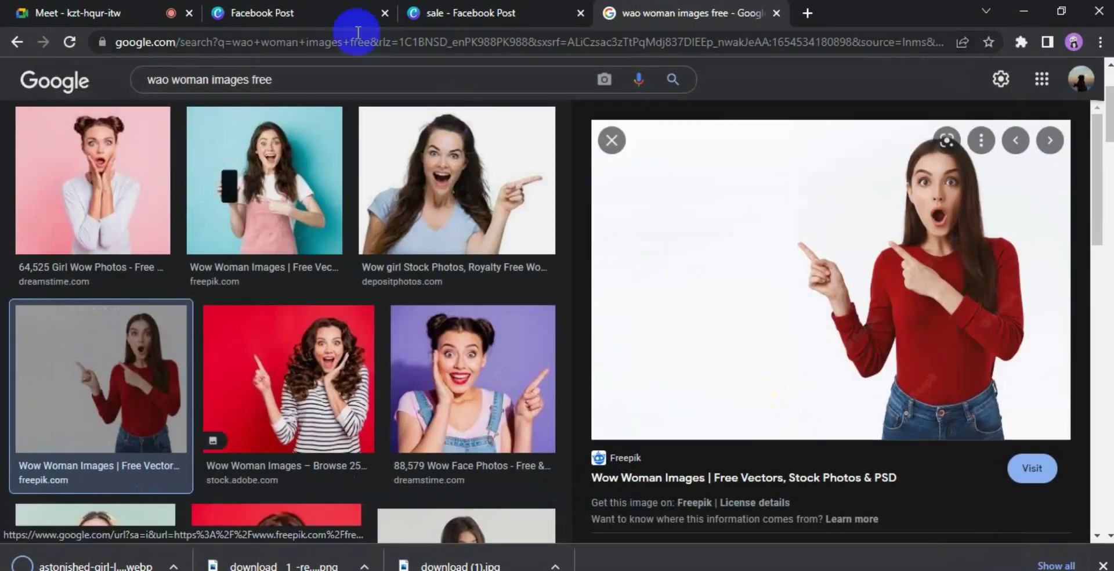
- Return to the sale Facebook Post in Canva and place the uploaded white-background photo of the pointing woman on the page
click(301, 16)
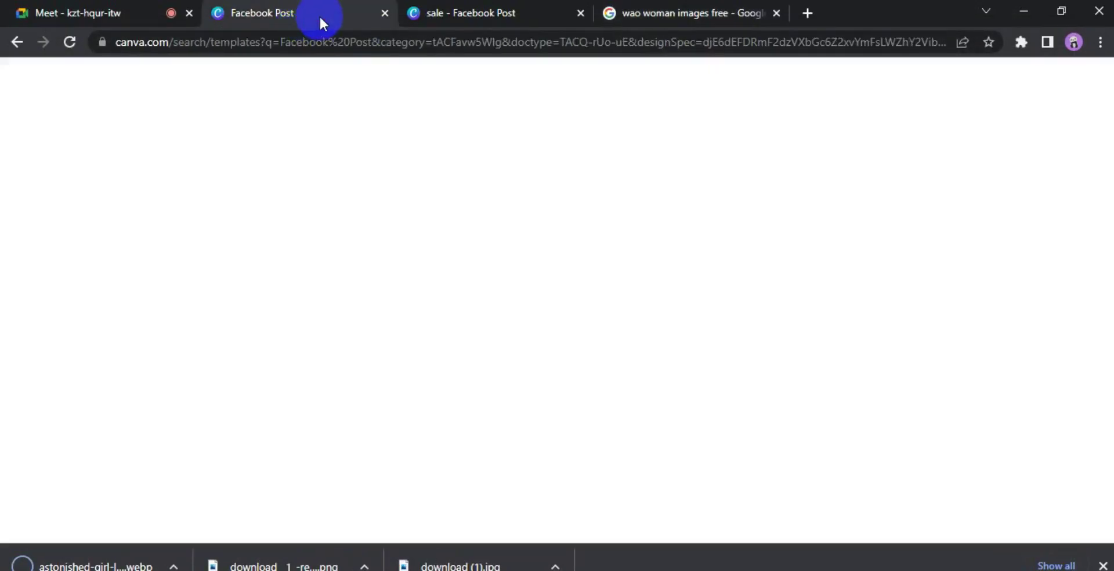
click(438, 13)
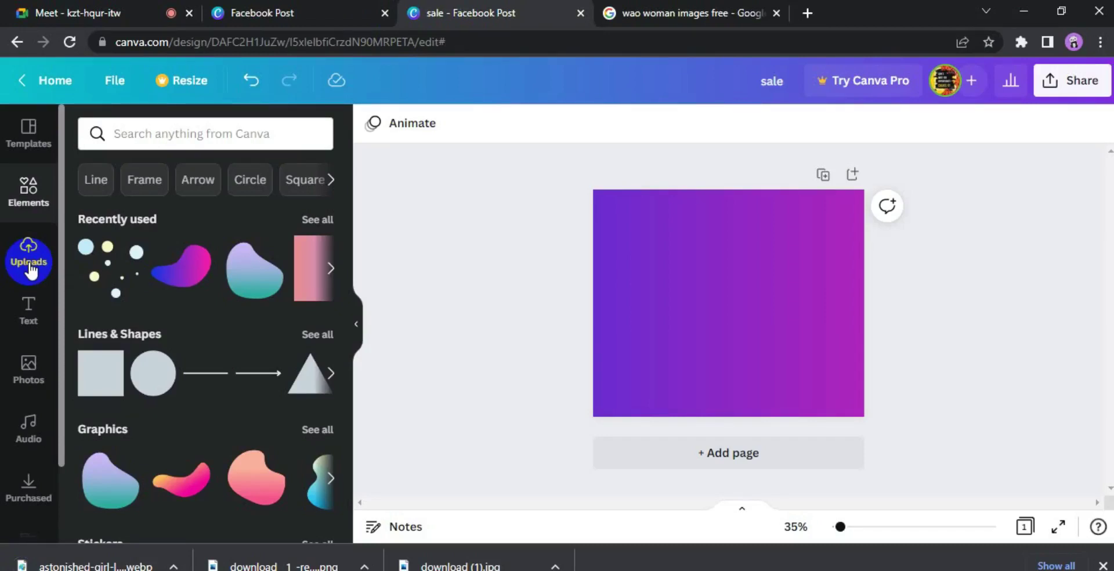
click(30, 268)
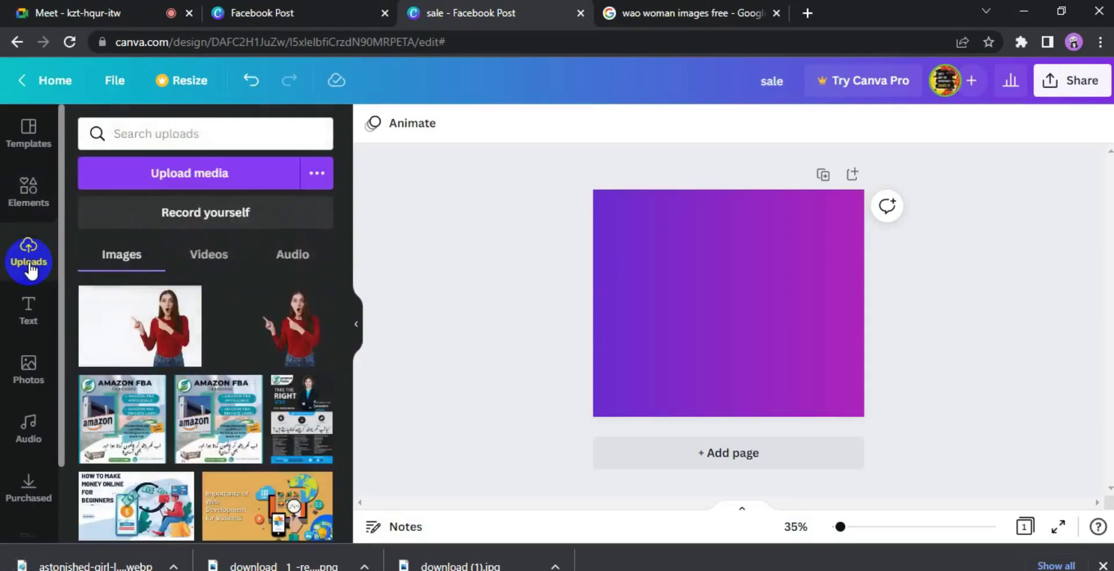
click(201, 180)
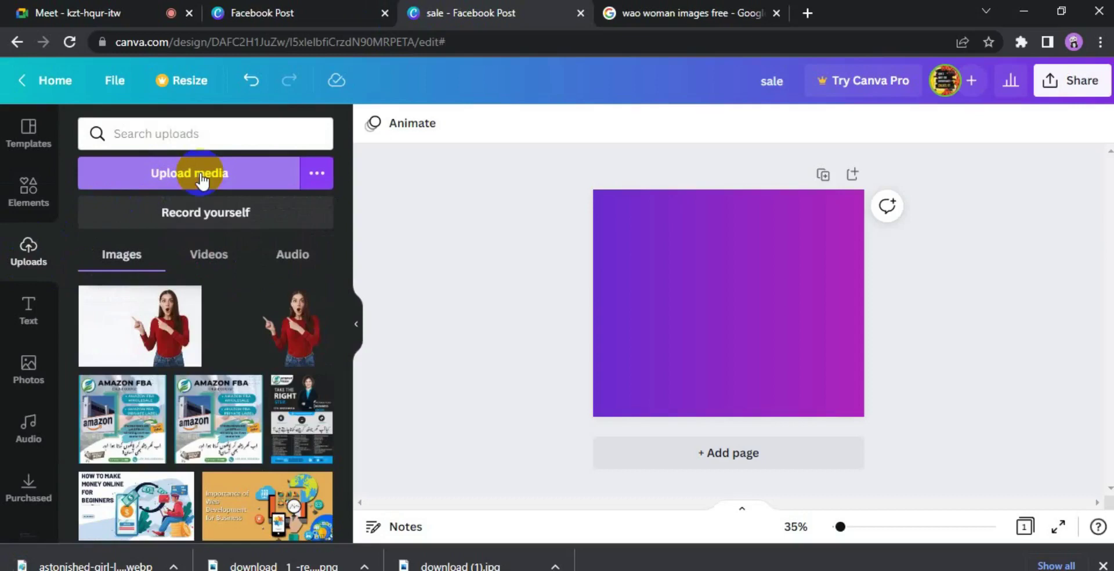
click(158, 331)
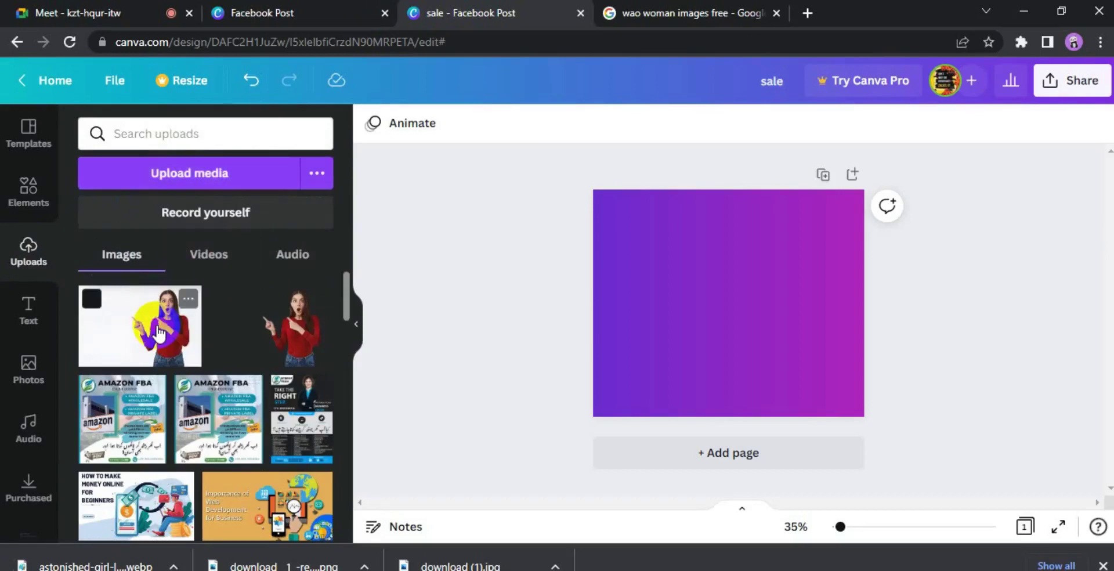
drag(611, 277, 675, 323)
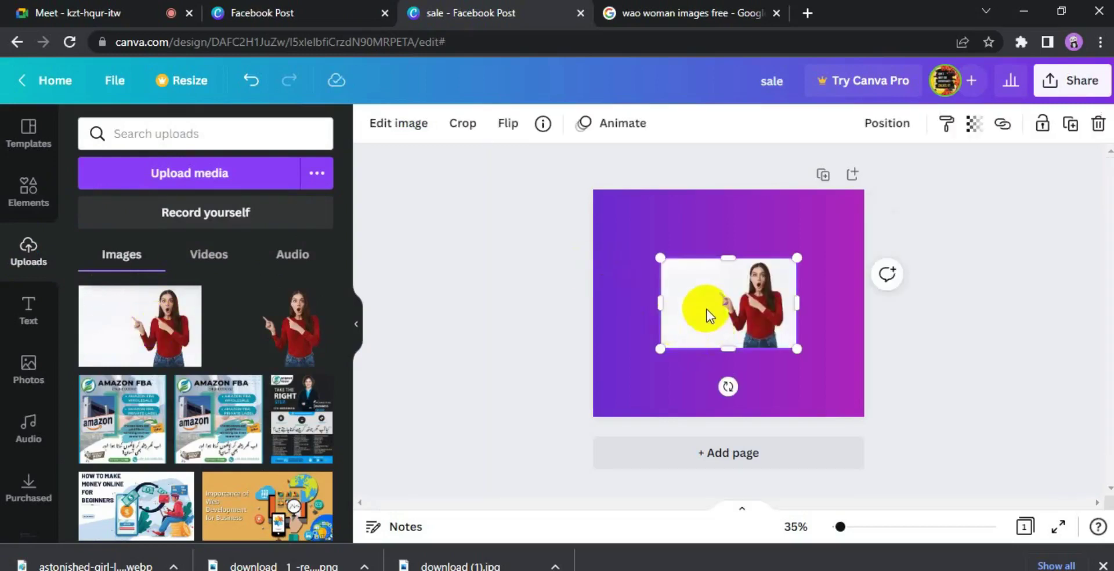
- Move the woman's white-background photo slightly down and to the right on the gradient page, and delete it
drag(805, 341, 811, 345)
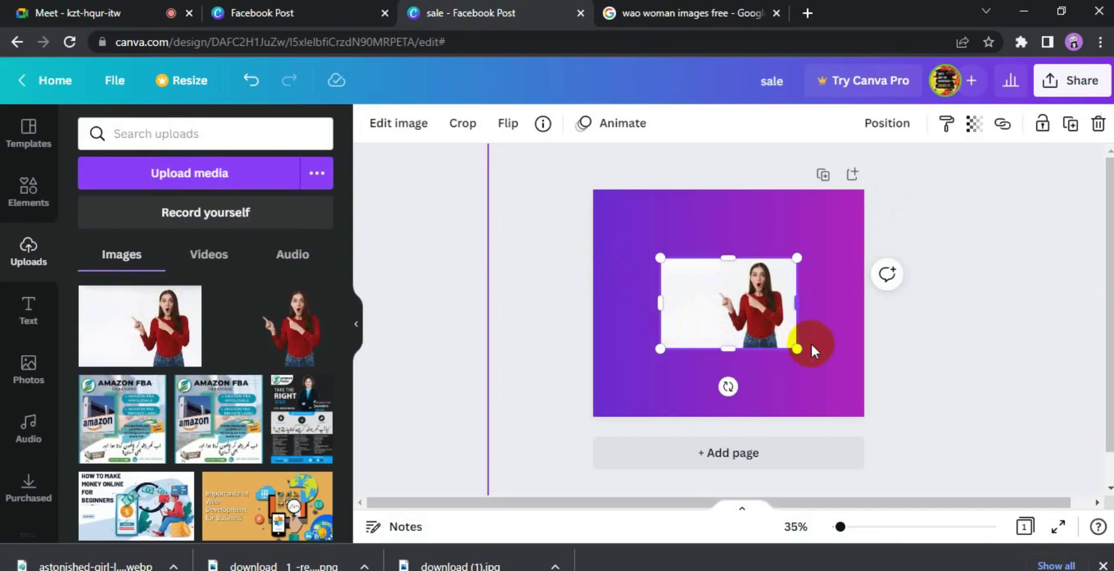
click(732, 277)
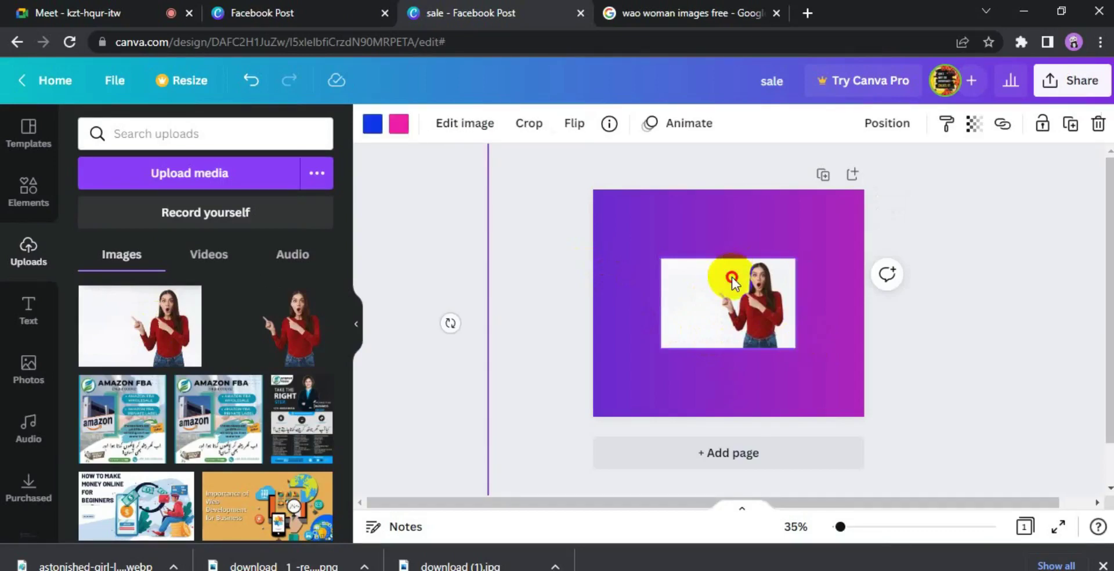
click(733, 277)
click(754, 304)
drag(754, 302, 753, 298)
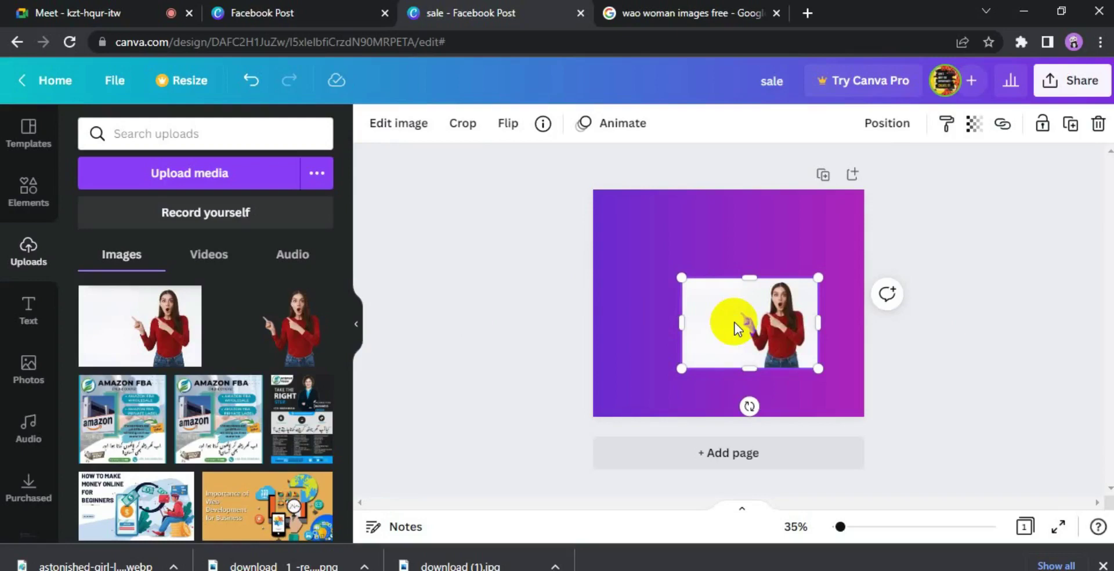
right_click(735, 328)
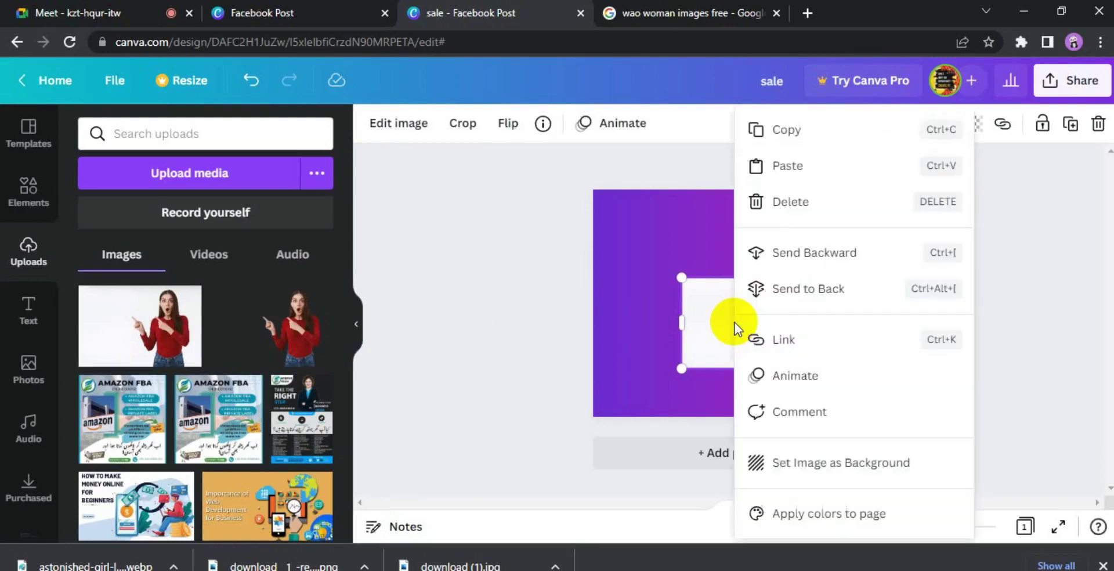
click(793, 201)
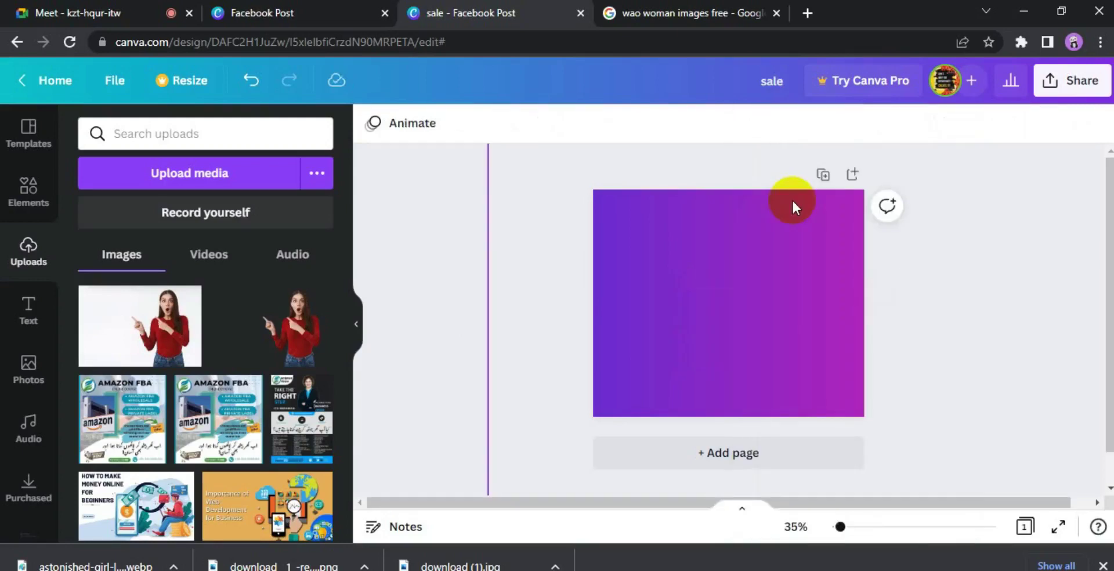
- Search Google for "remove bg" in a new browser tab and open the remove.bg website
click(806, 13)
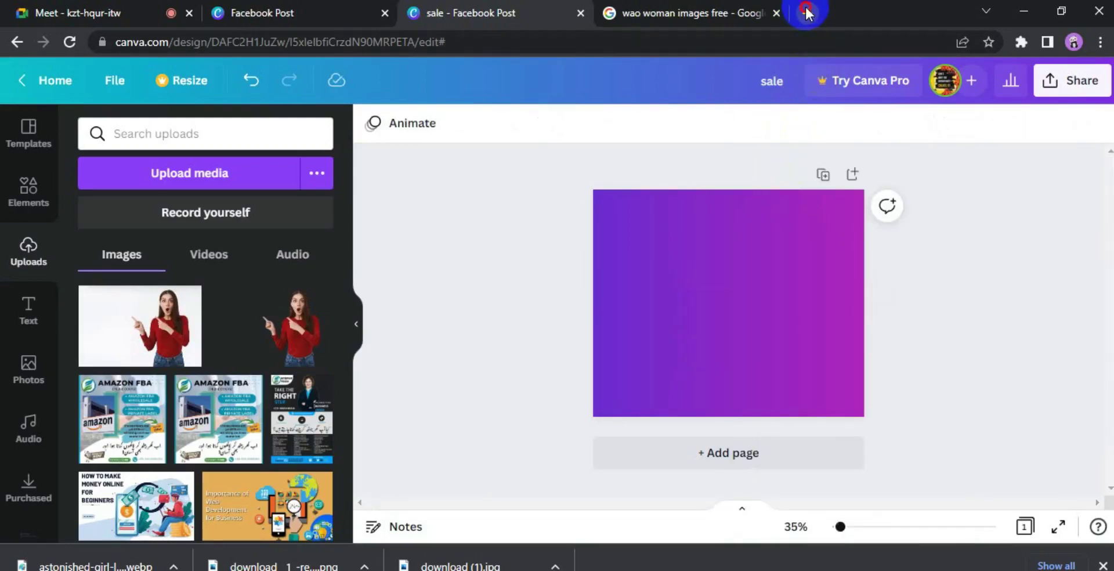
click(508, 252)
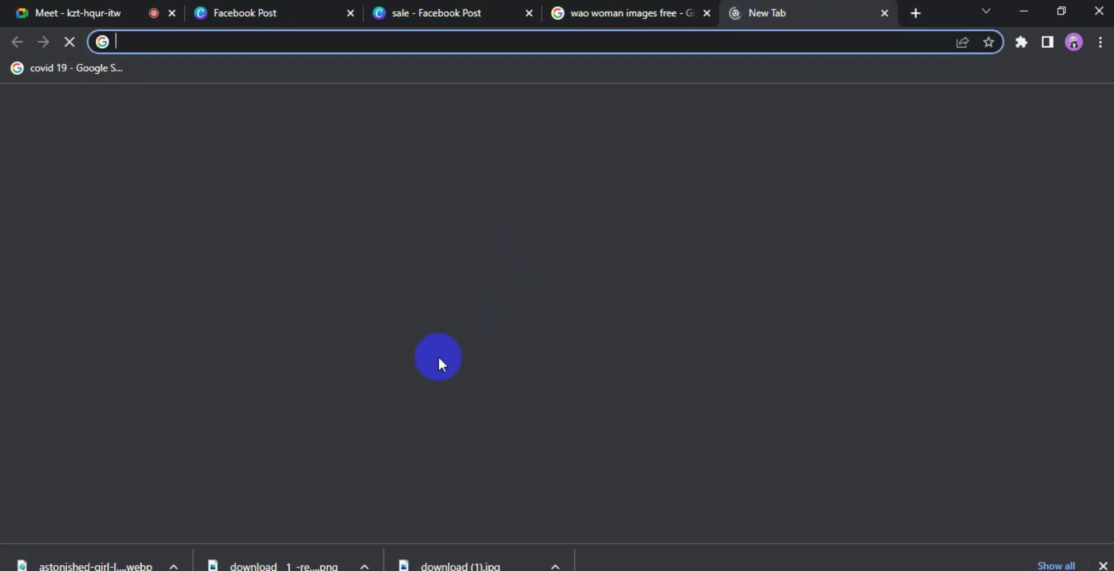
click(154, 47)
text(remove b)
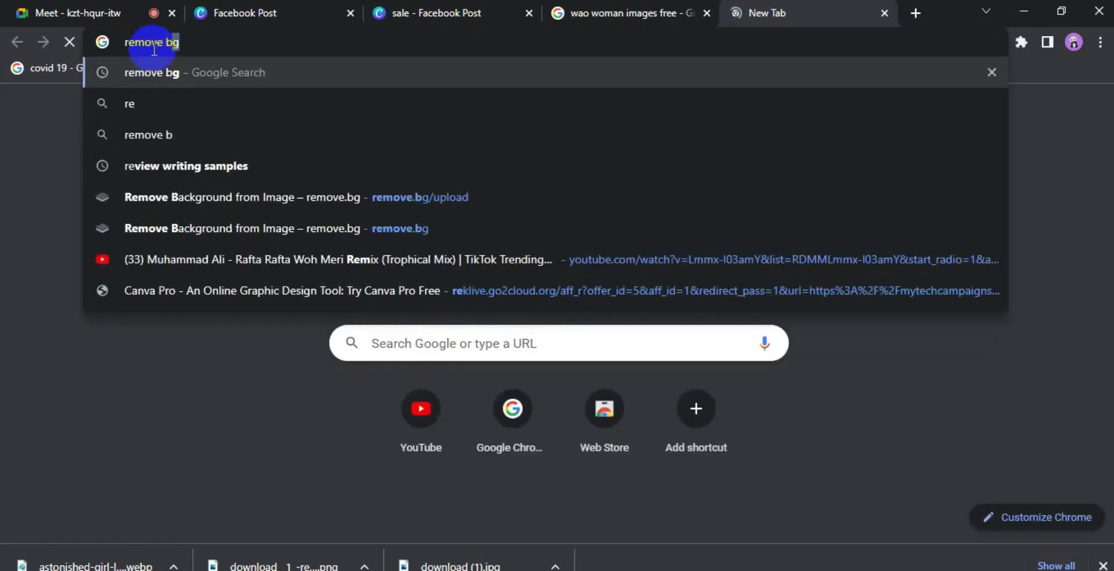
text(g)
key(Return)
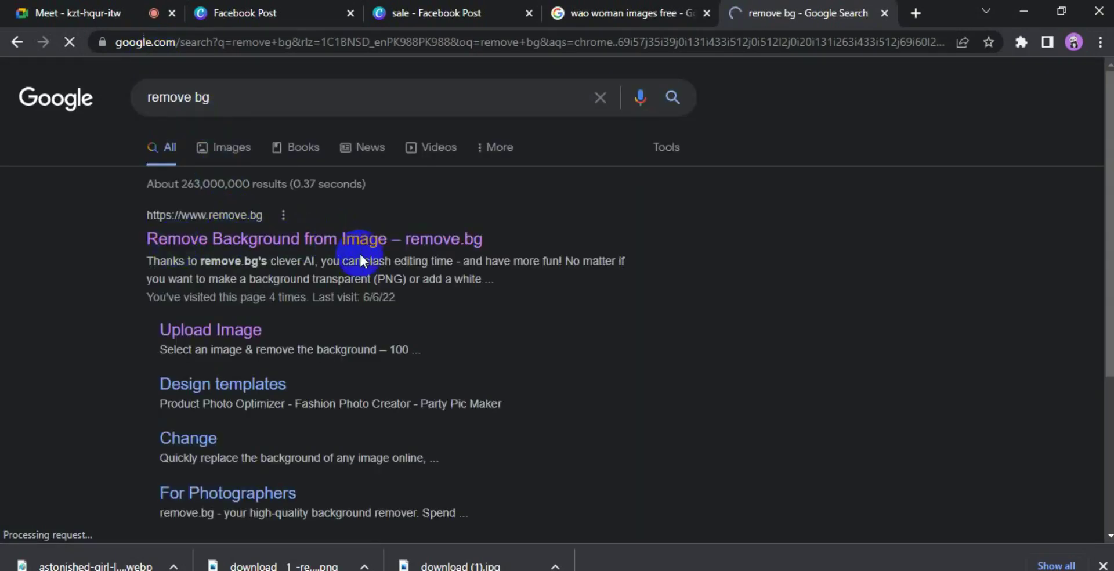
click(428, 247)
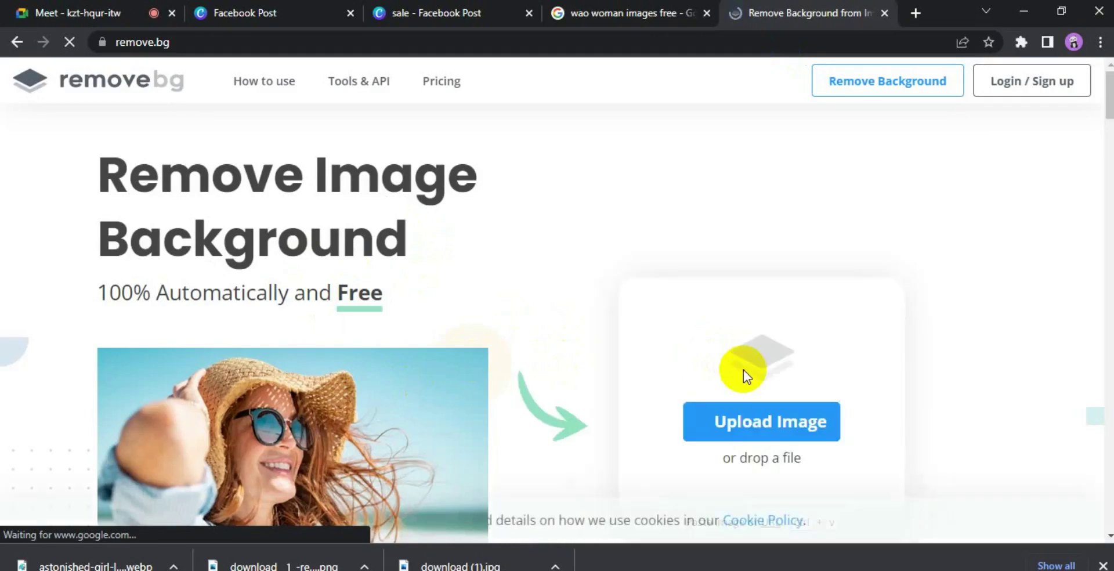
- Upload the image "download (1)" from the Desktop to remove.bg to remove its background
click(772, 423)
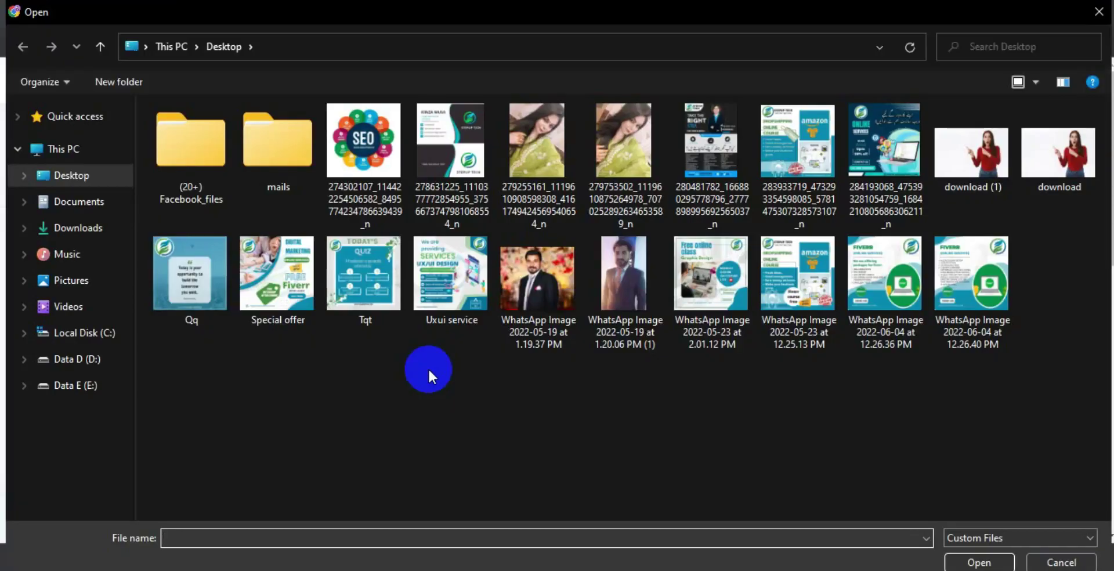
click(970, 173)
click(970, 559)
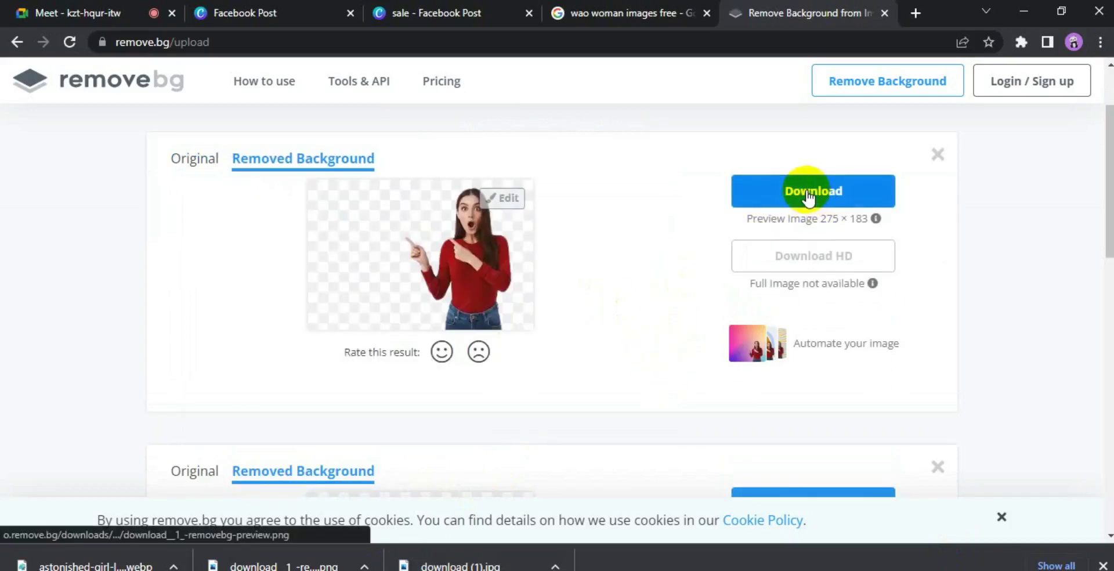
- Return to the sale Facebook Post in Canva and place the uploaded background-removed photo of the woman on the gradient page
click(444, 14)
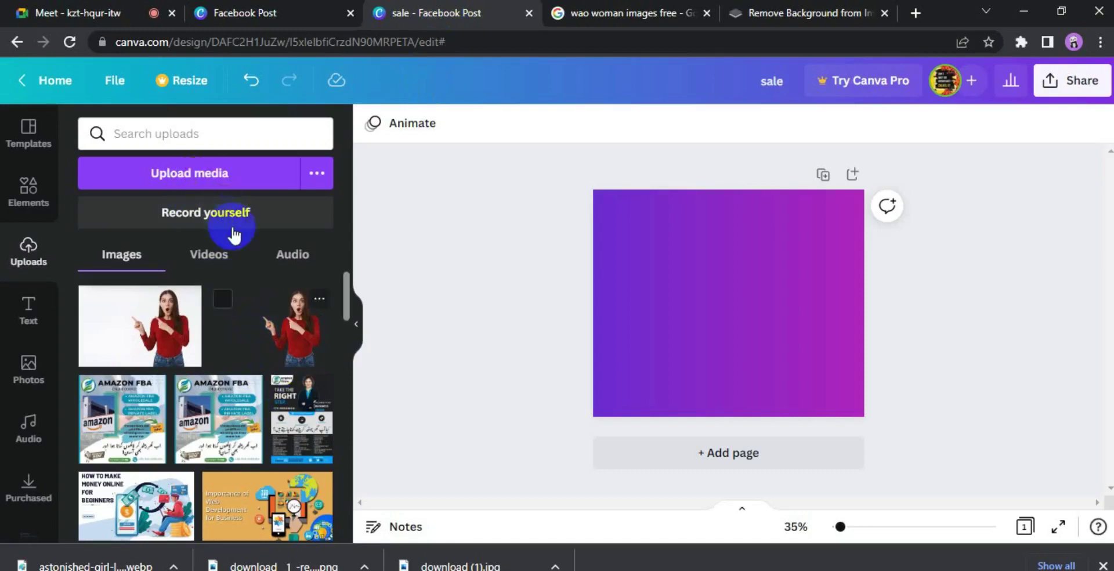
click(257, 288)
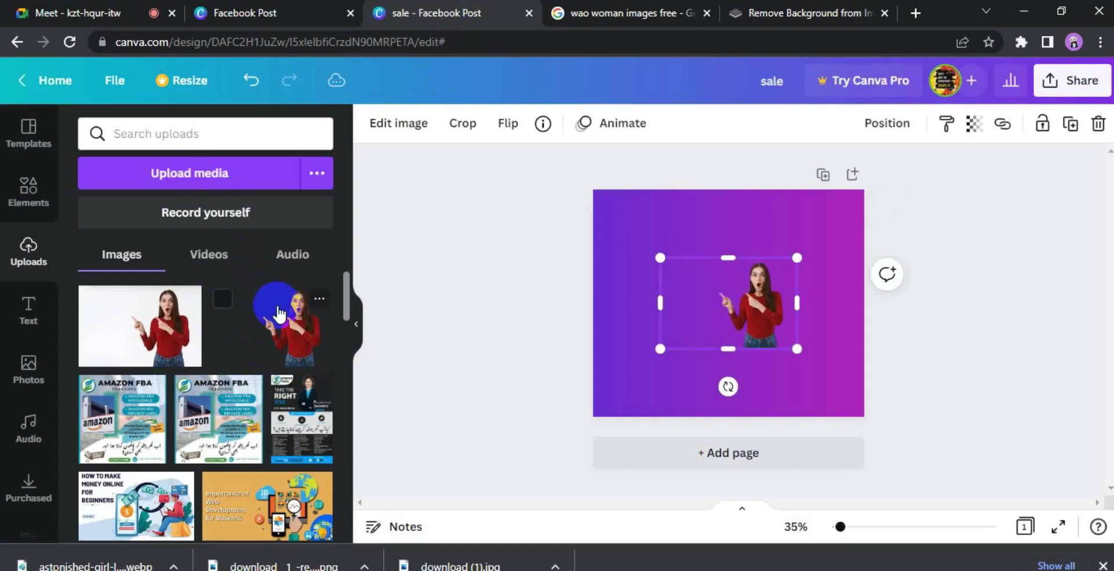
click(352, 326)
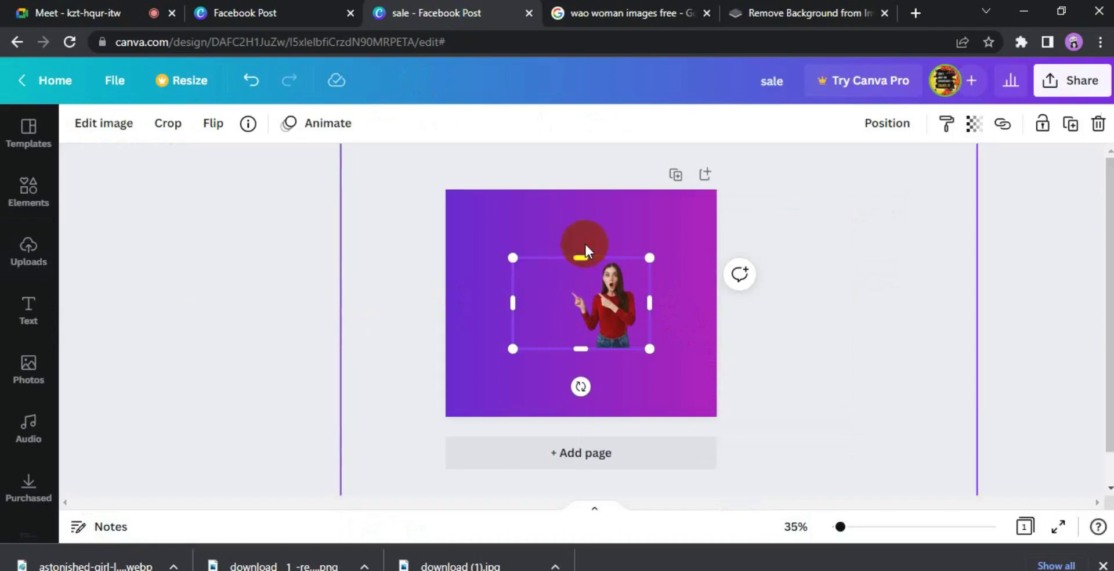
click(584, 242)
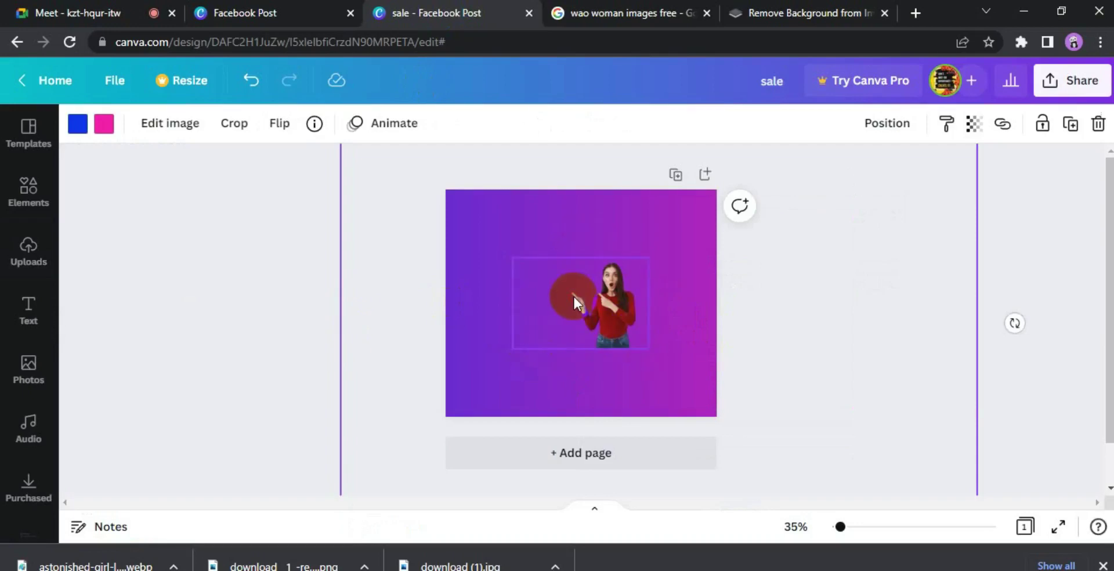
double_click(641, 342)
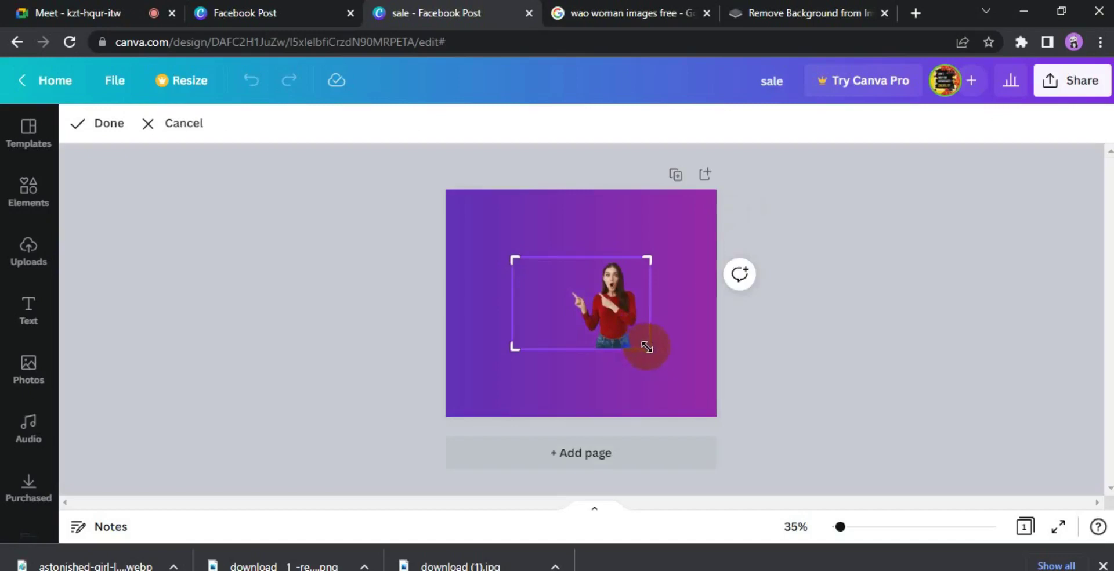
click(528, 382)
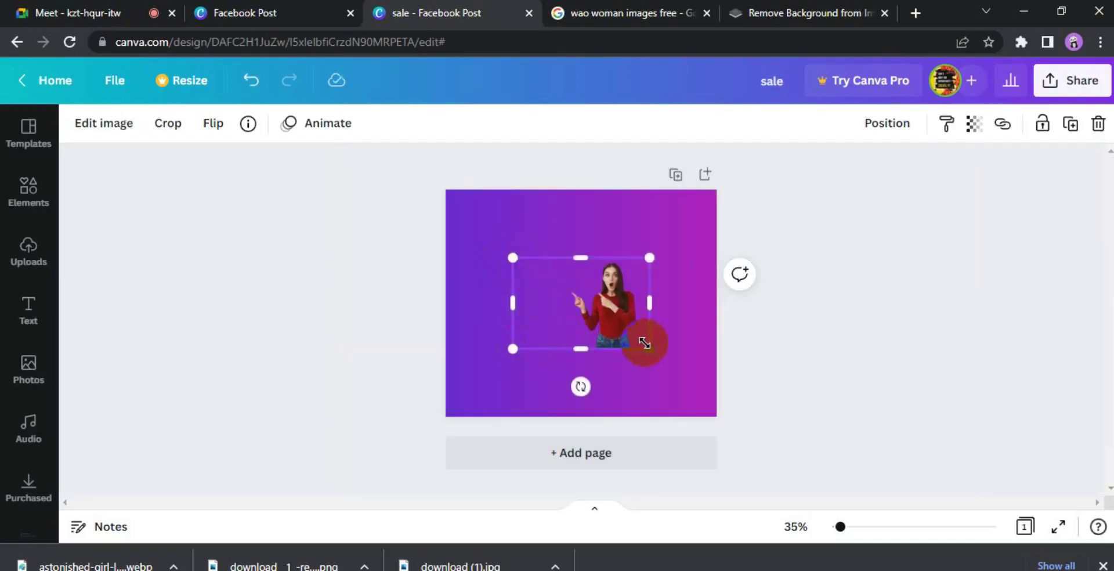
- Enlarge the woman's cutout photo to the full page height and shift it so she stands at the page's right side
drag(650, 349, 718, 419)
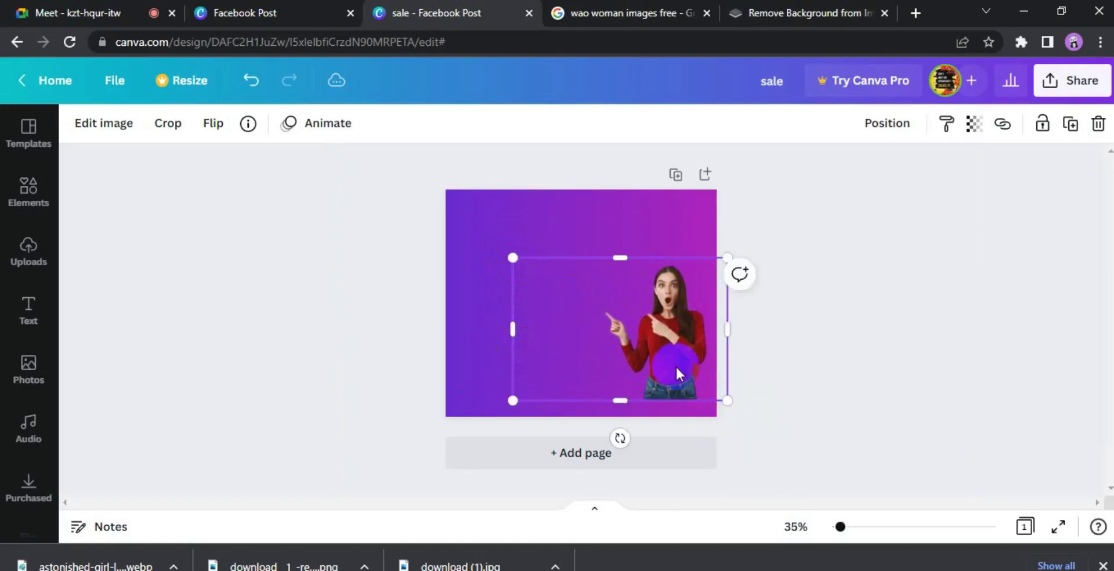
drag(675, 368, 673, 387)
drag(506, 264, 384, 190)
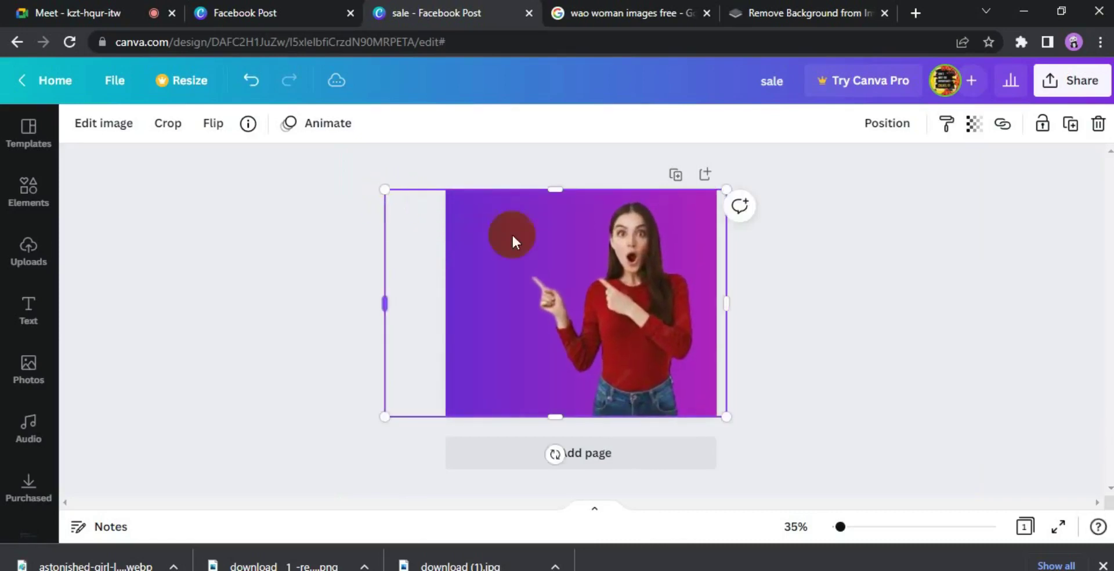
drag(641, 279, 646, 281)
click(645, 281)
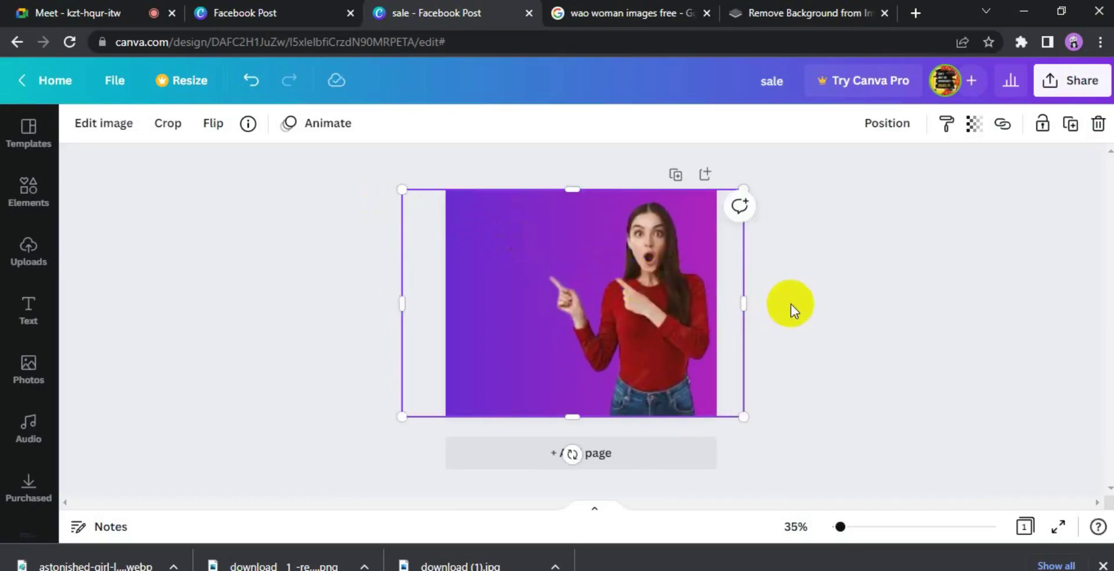
- Delete the woman's cutout photo from the page, and undo the deletion
key(Delete)
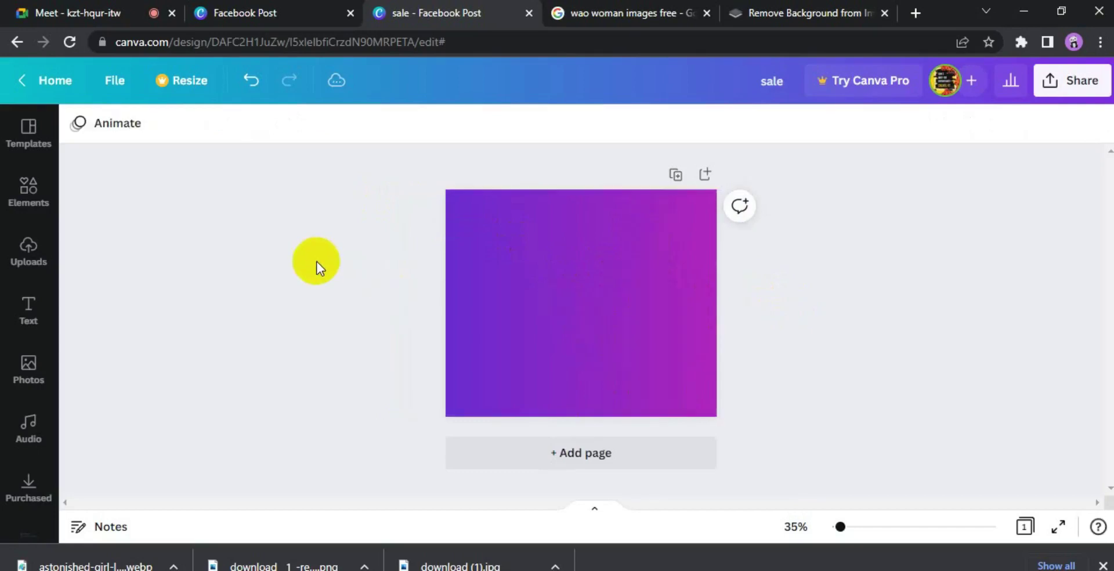
click(530, 287)
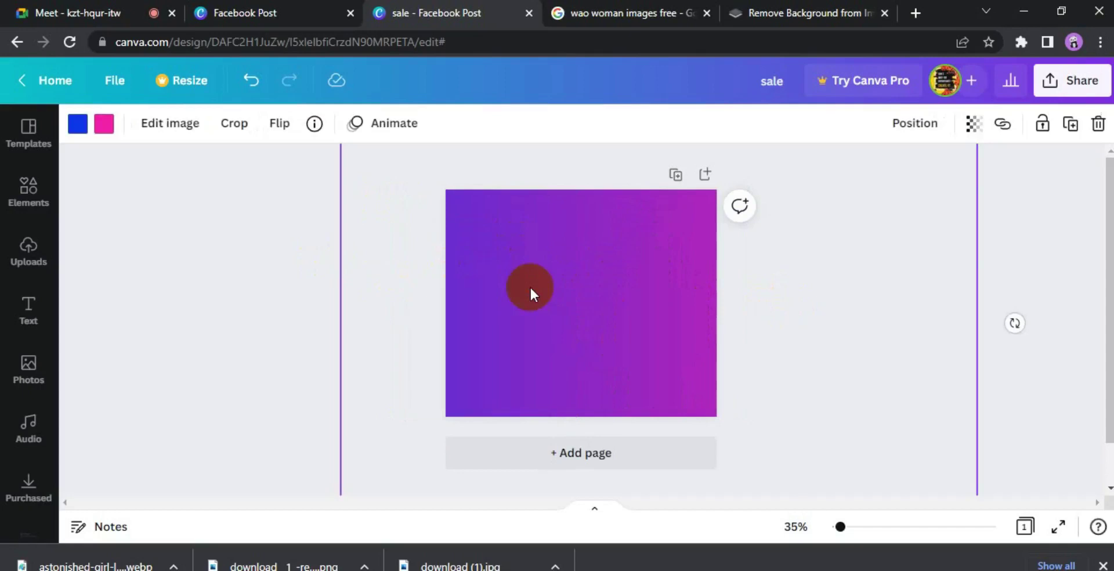
key(ctrl+z)
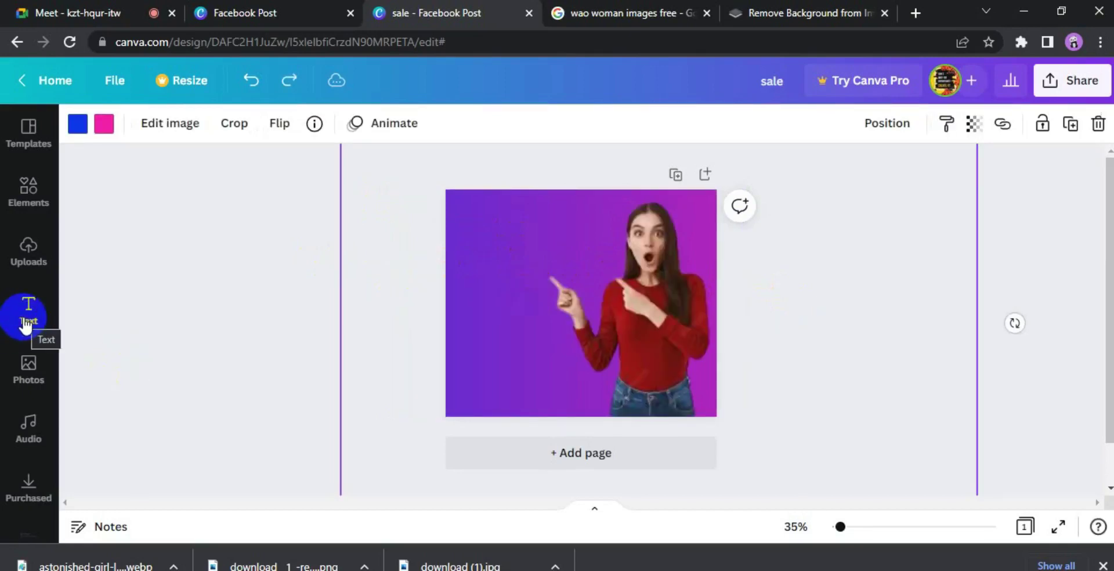
- Add the ready-made COFFEE PLEASE text design to the page
click(25, 324)
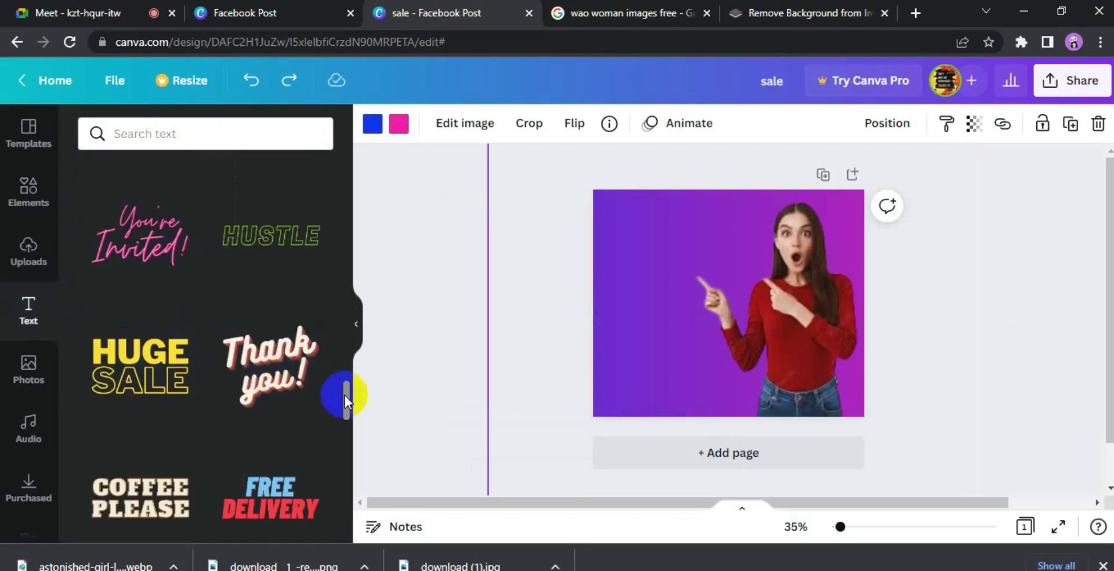
click(137, 509)
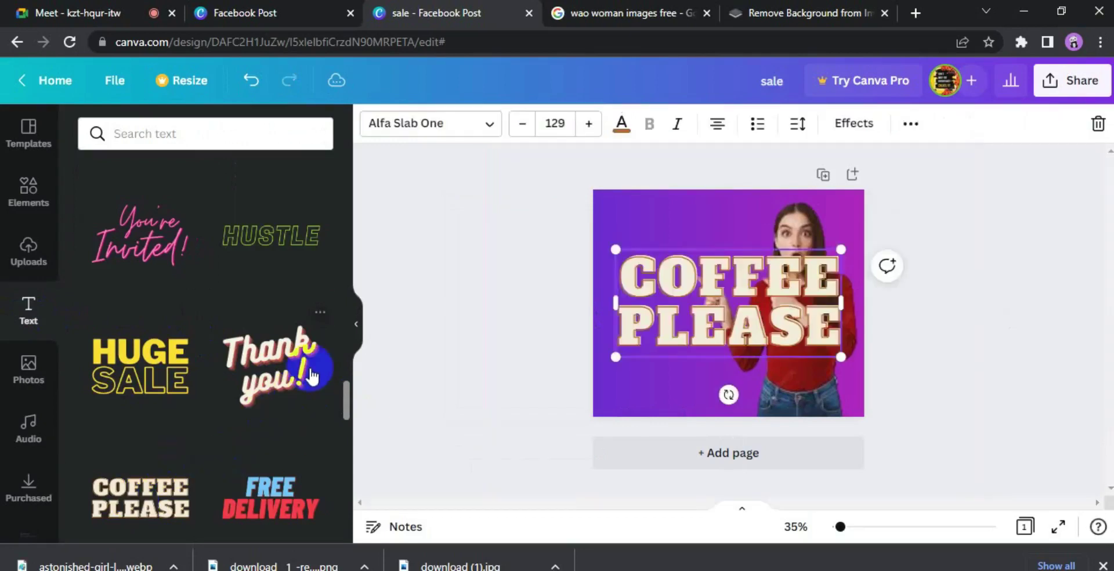
click(352, 334)
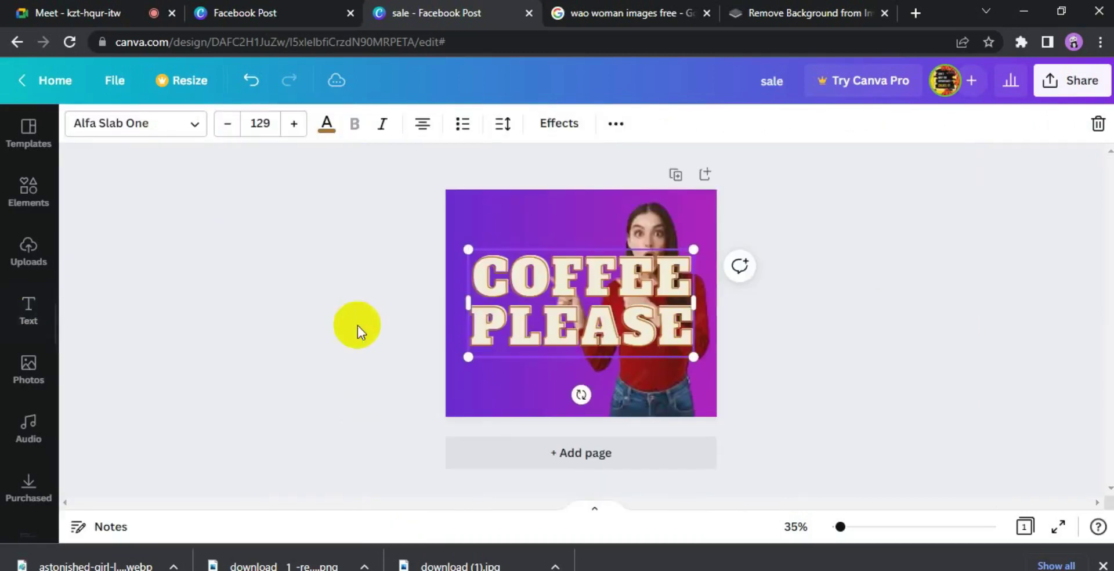
- Replace the COFFEE PLEASE wording with FIVERR and shrink the text to a font size of about 51.8
double_click(607, 327)
key(BackSpace)
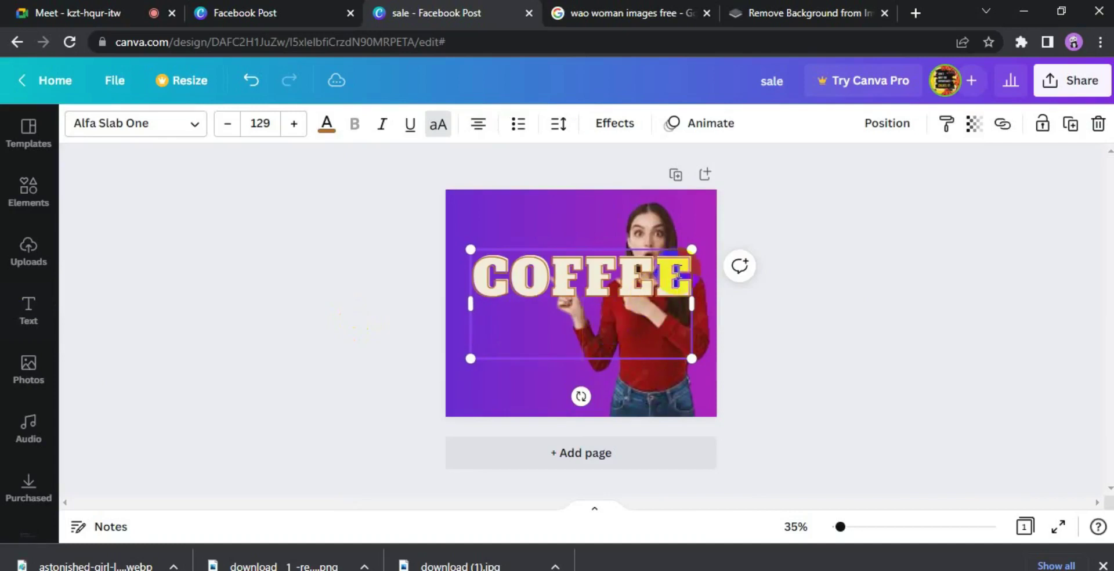
key(BackSpace)
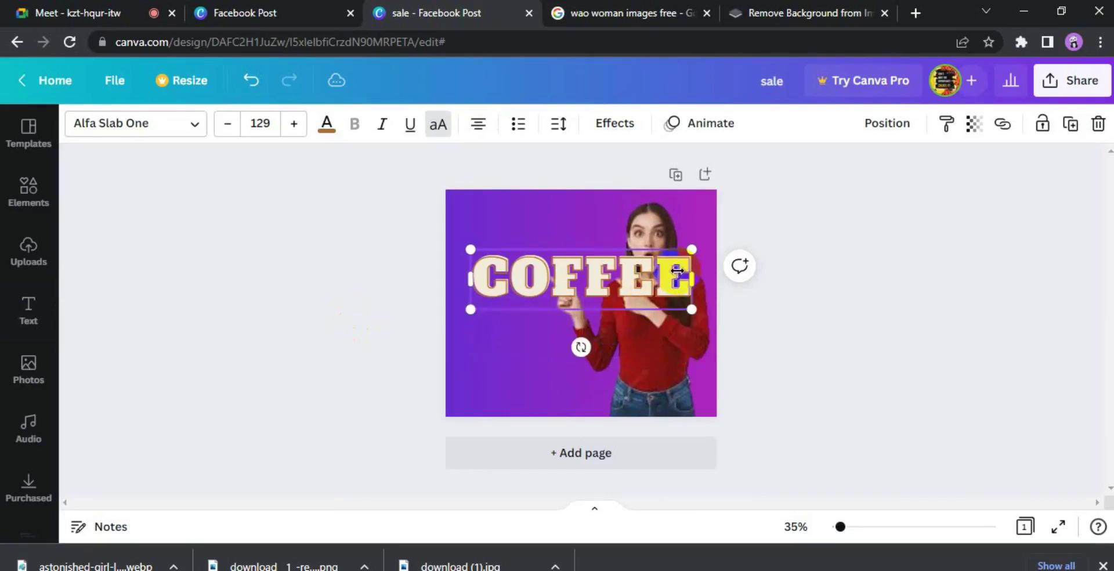
key(BackSpace)
key(BackSpace)
key(BackSpace)
key(BackSpace)
key(BackSpace)
key(BackSpace)
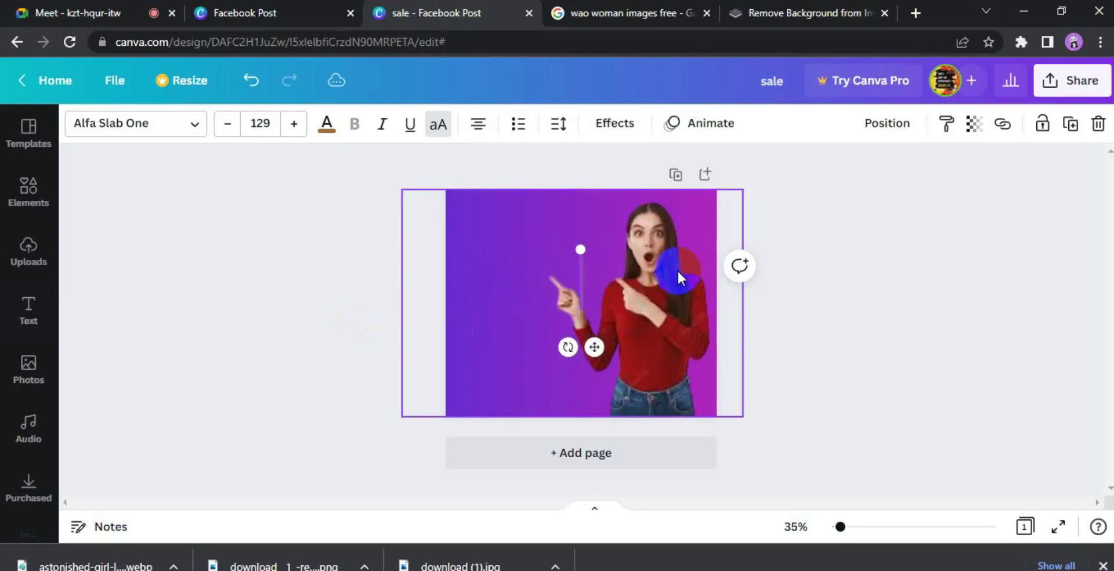
text(FI)
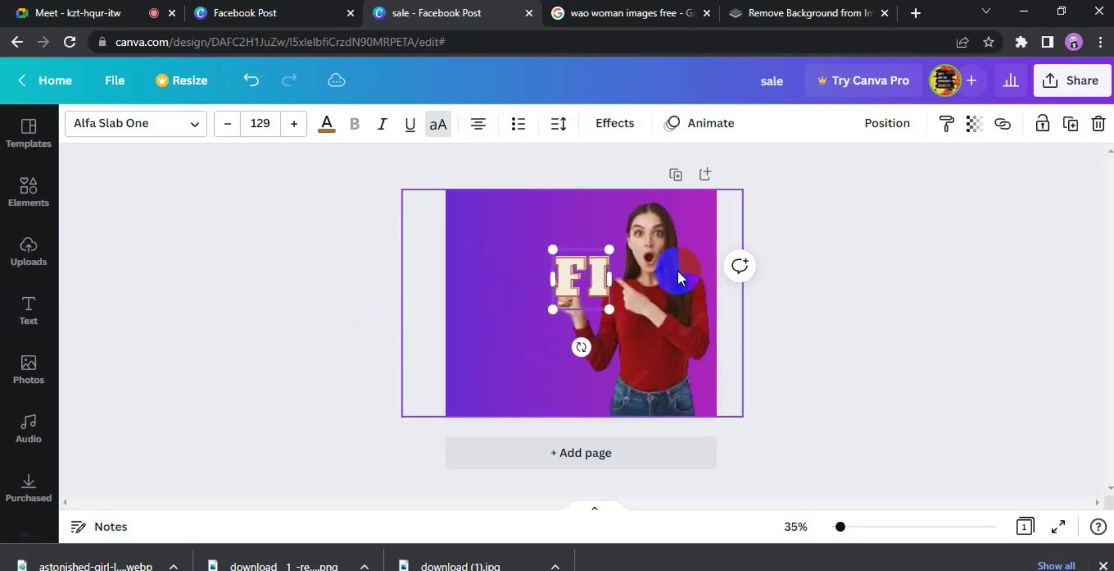
text(VERR)
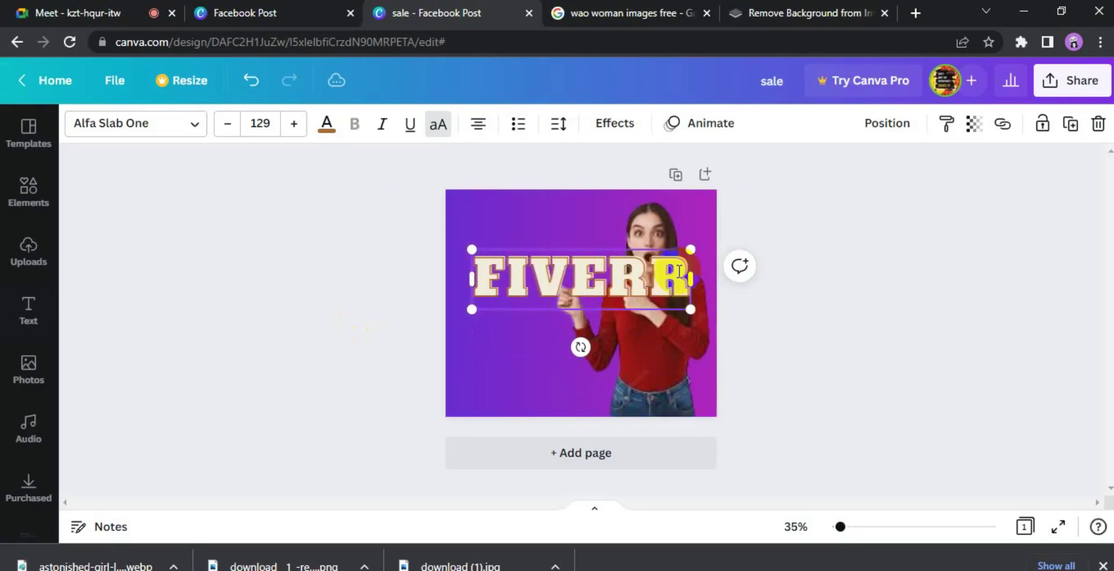
drag(690, 312, 468, 256)
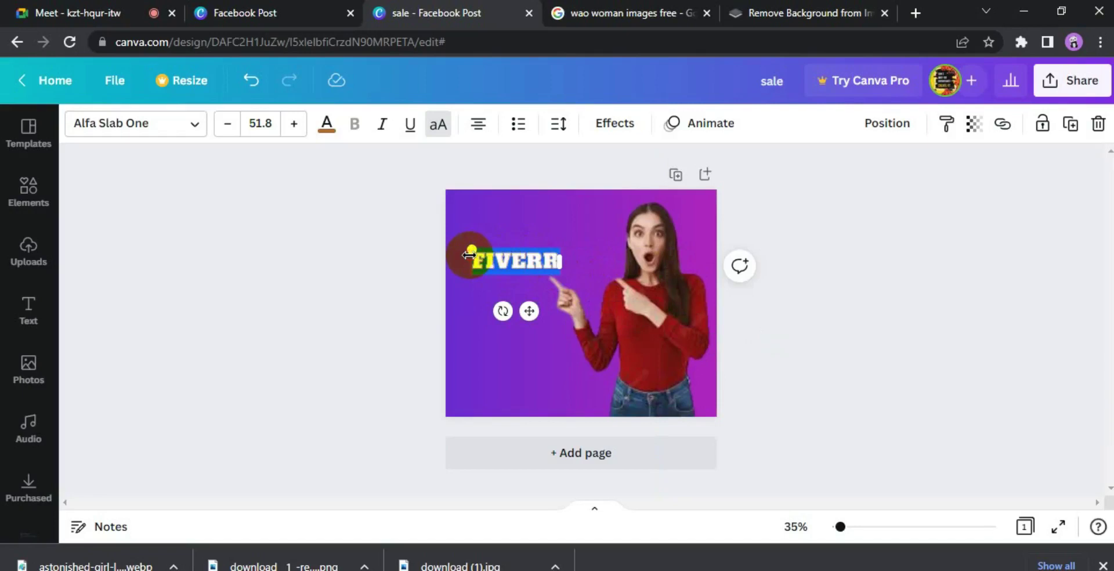
- Try yellow #DFD711 as the FIVERR text's color, and set the color to white instead
click(327, 127)
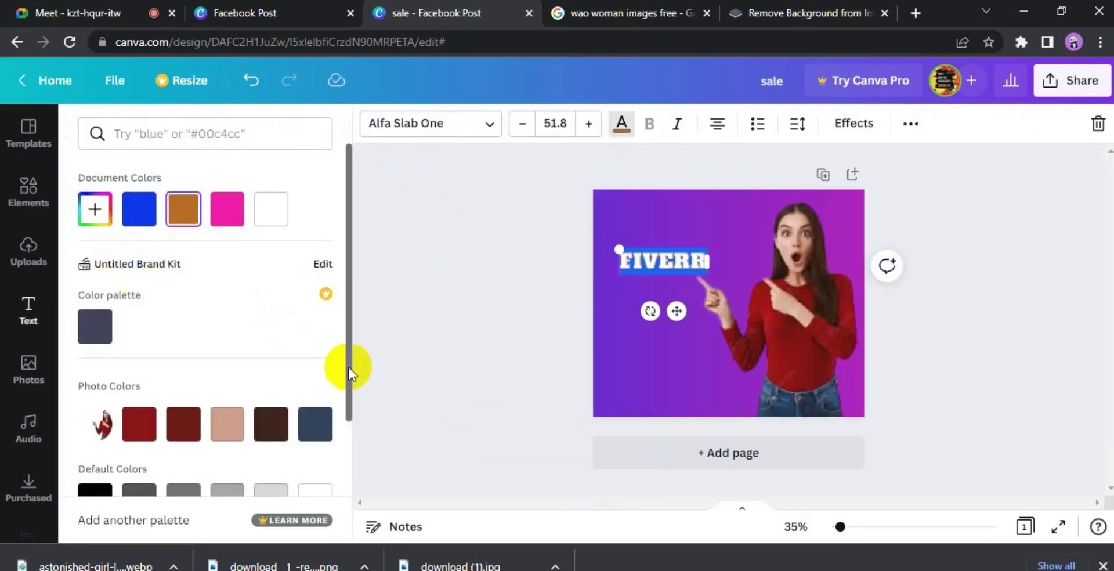
drag(348, 367, 348, 478)
drag(343, 363, 348, 322)
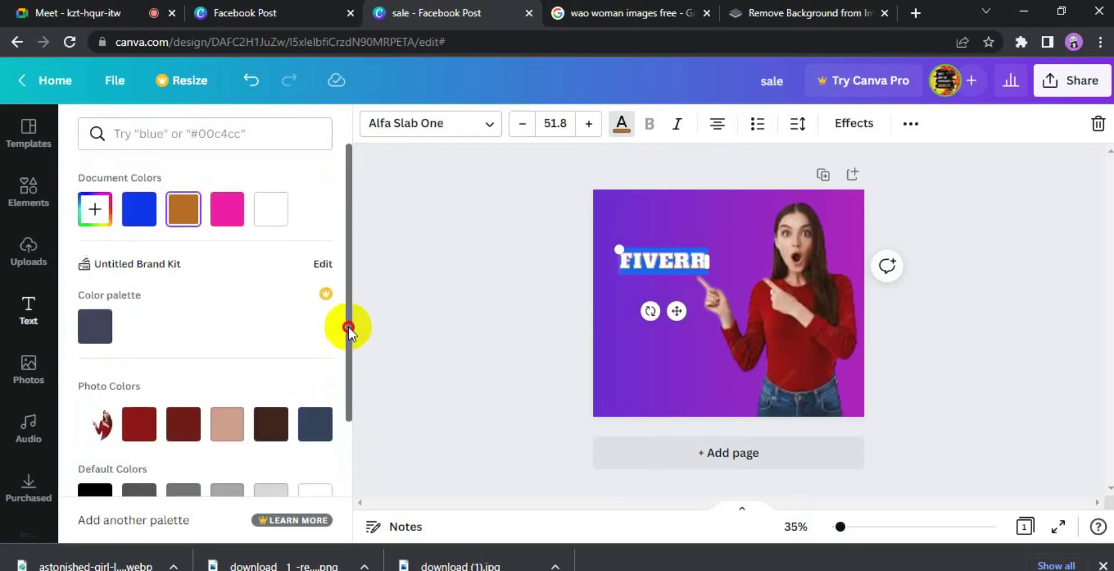
click(97, 210)
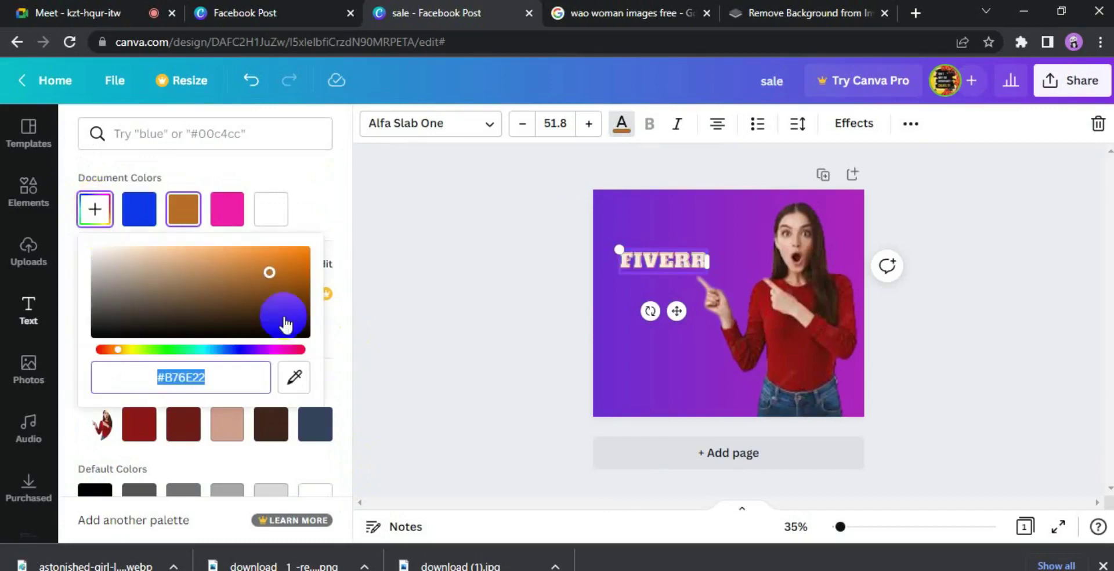
click(134, 350)
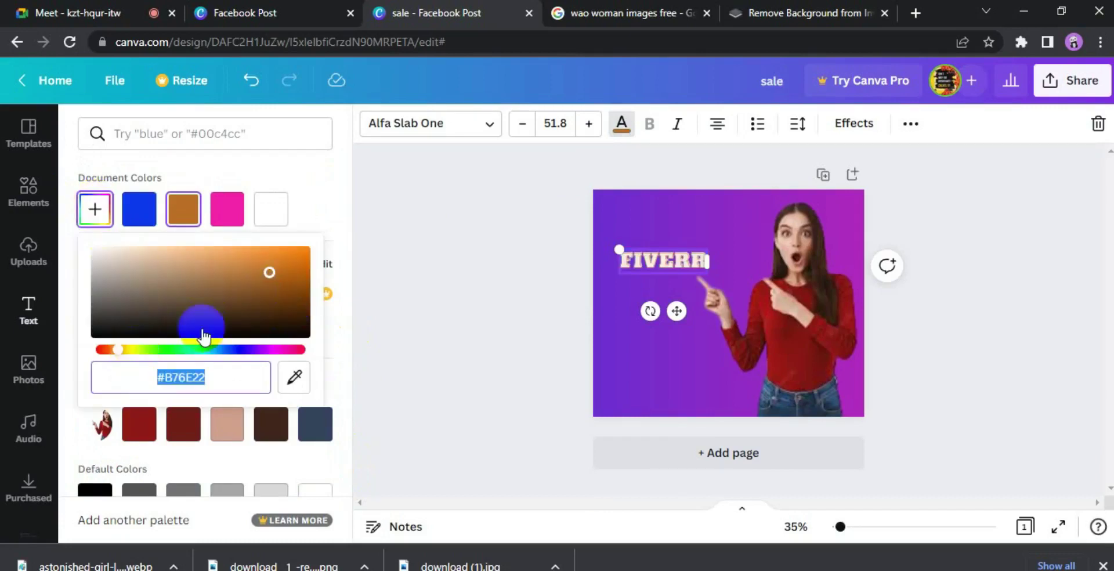
click(295, 260)
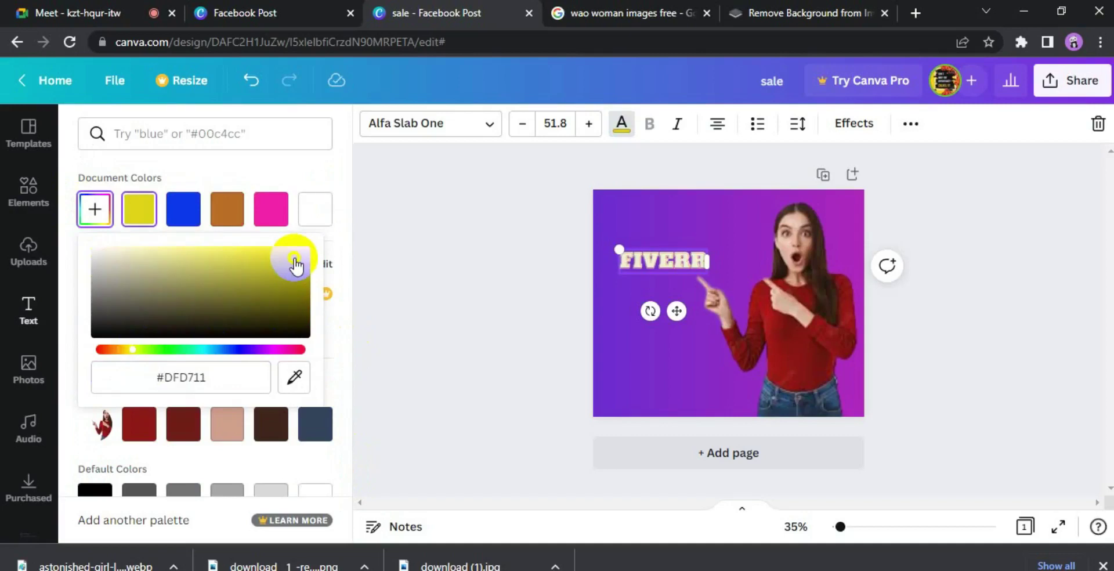
click(313, 210)
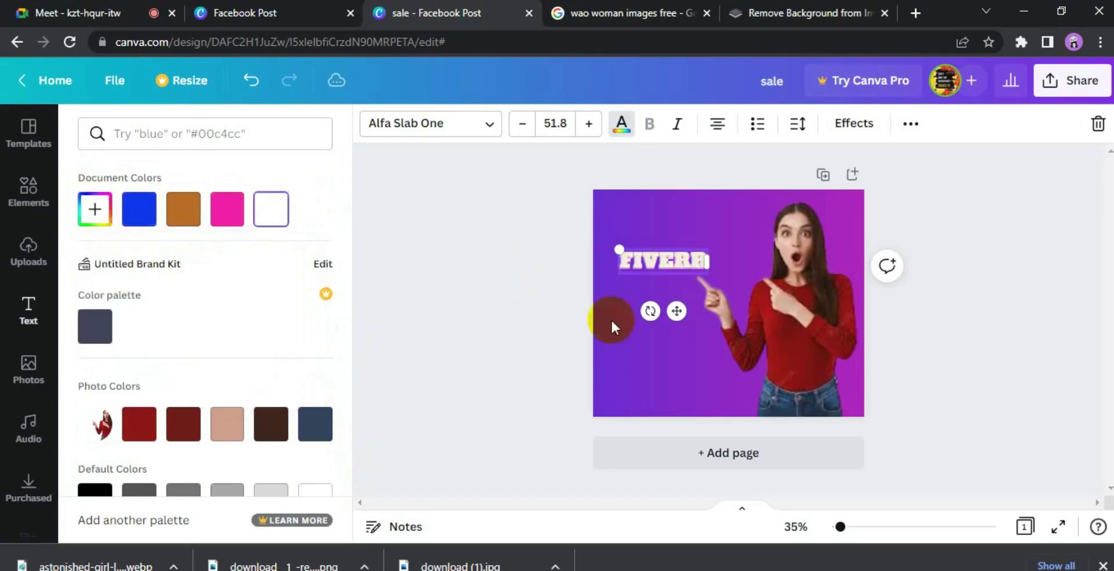
- Move the FIVERR text up towards the page's upper-left corner
click(675, 313)
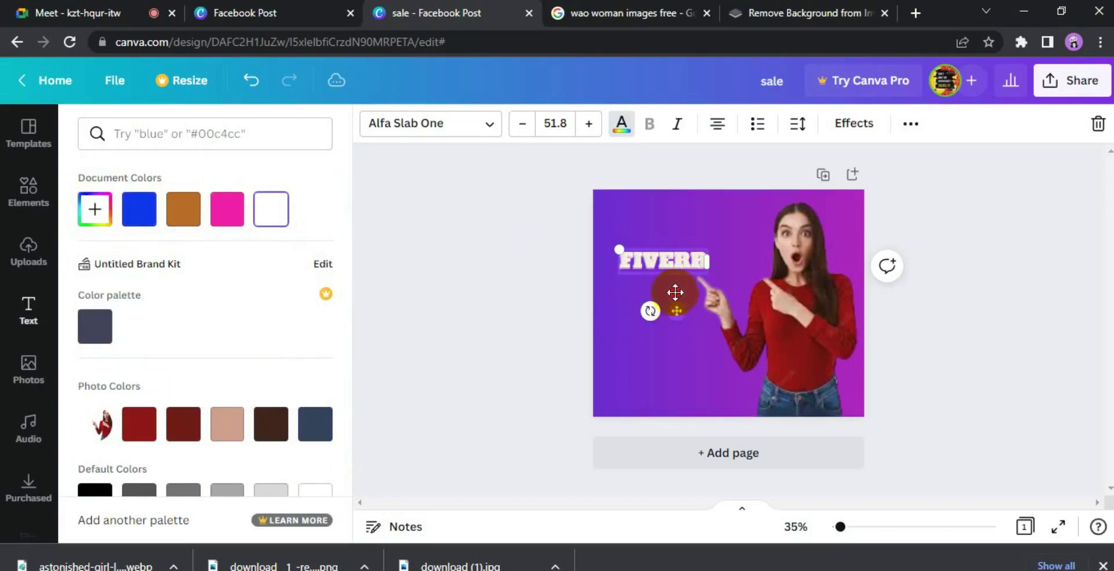
drag(674, 287, 672, 273)
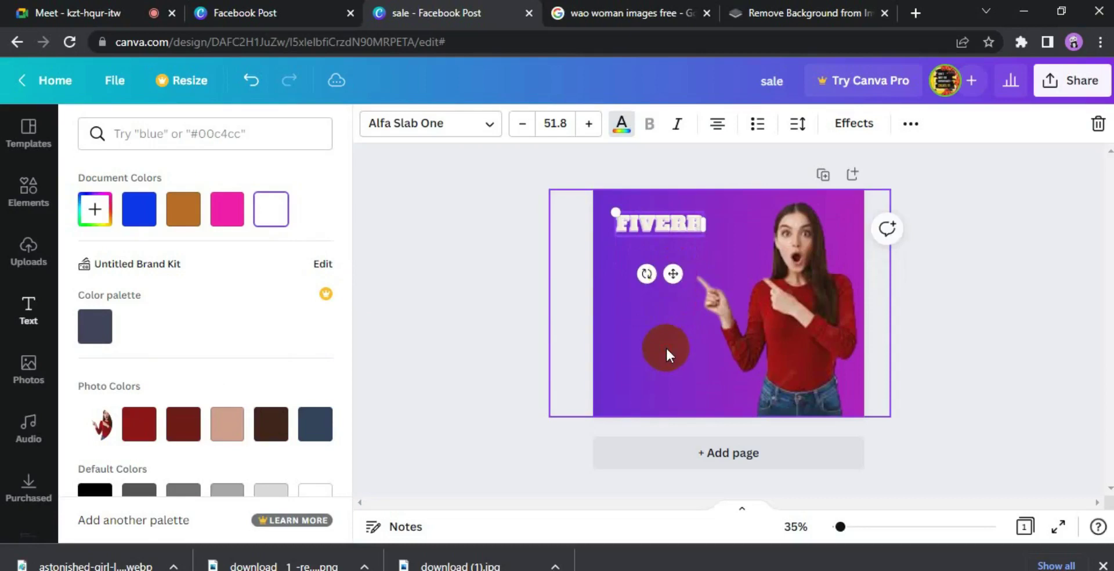
click(478, 259)
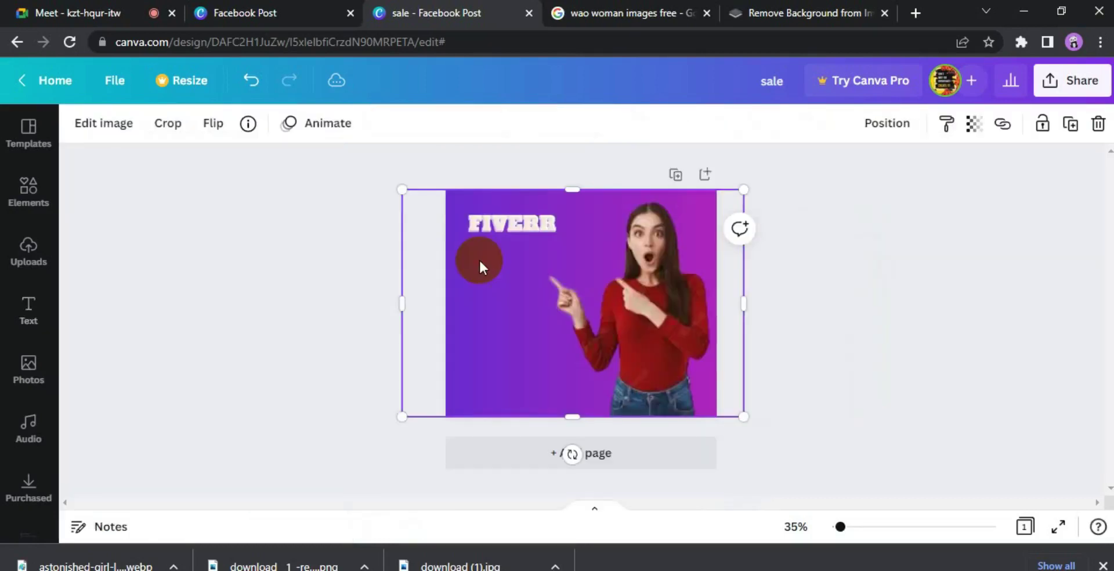
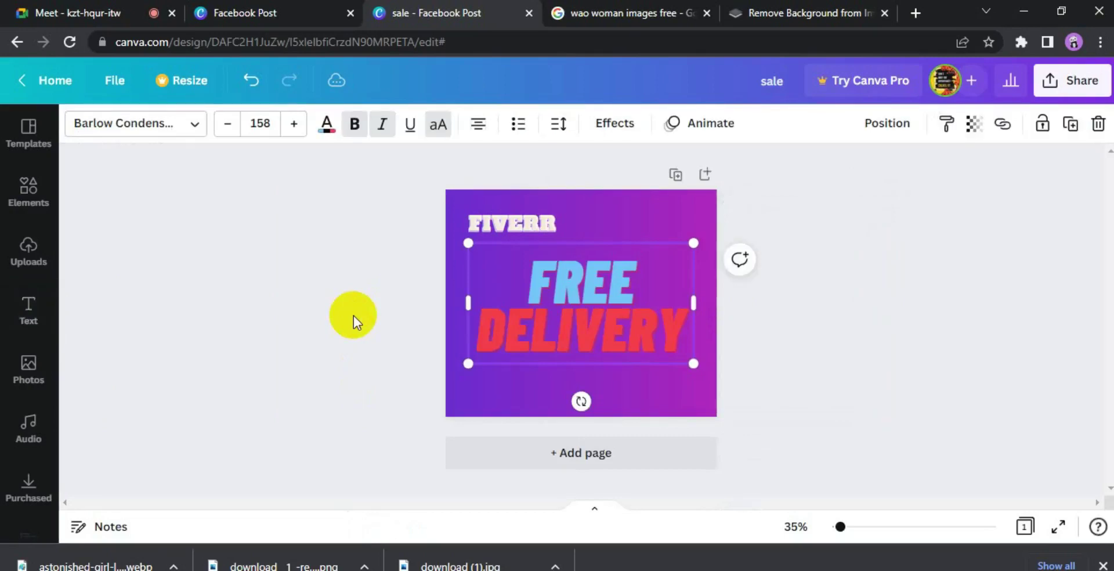
- Undo the FREE DELIVERY text addition, the removal of the woman's photo and the last move of the FIVERR text
key(ctrl+z)
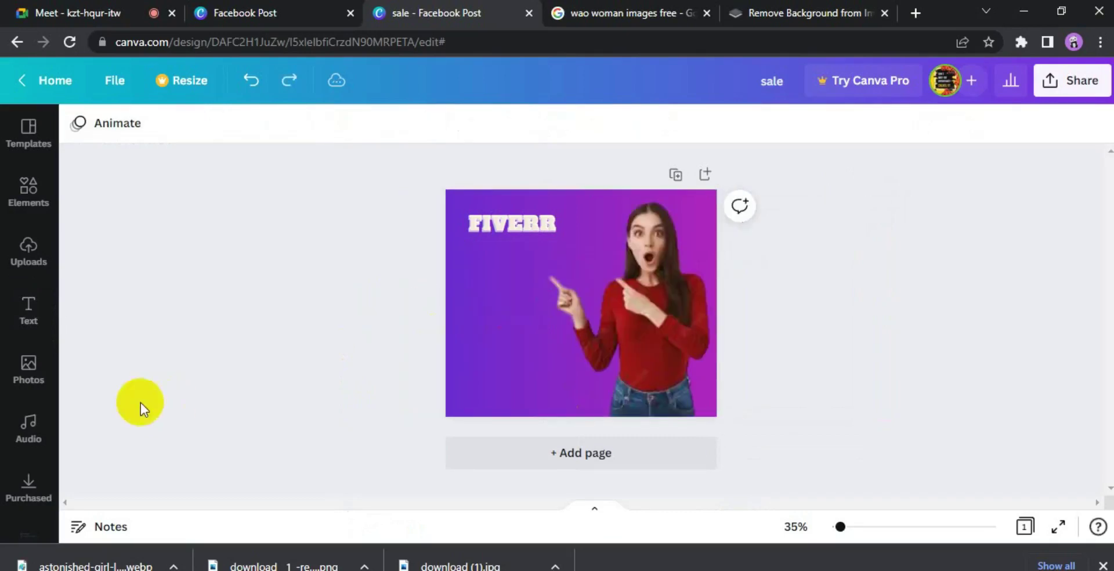
key(ctrl+z)
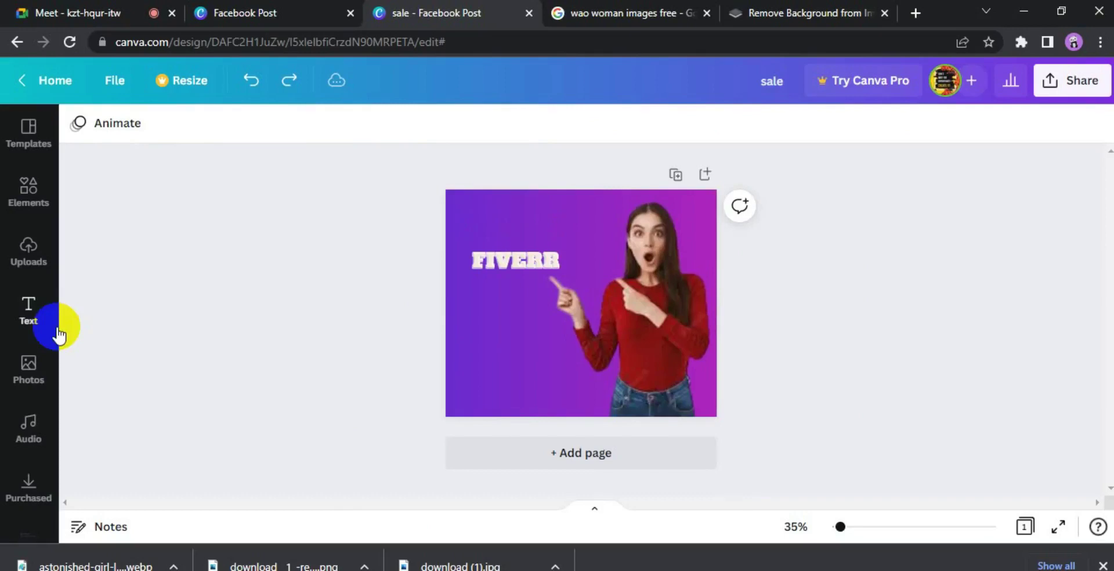
- Add the blue and red FREE DELIVERY text combination to the page
click(24, 316)
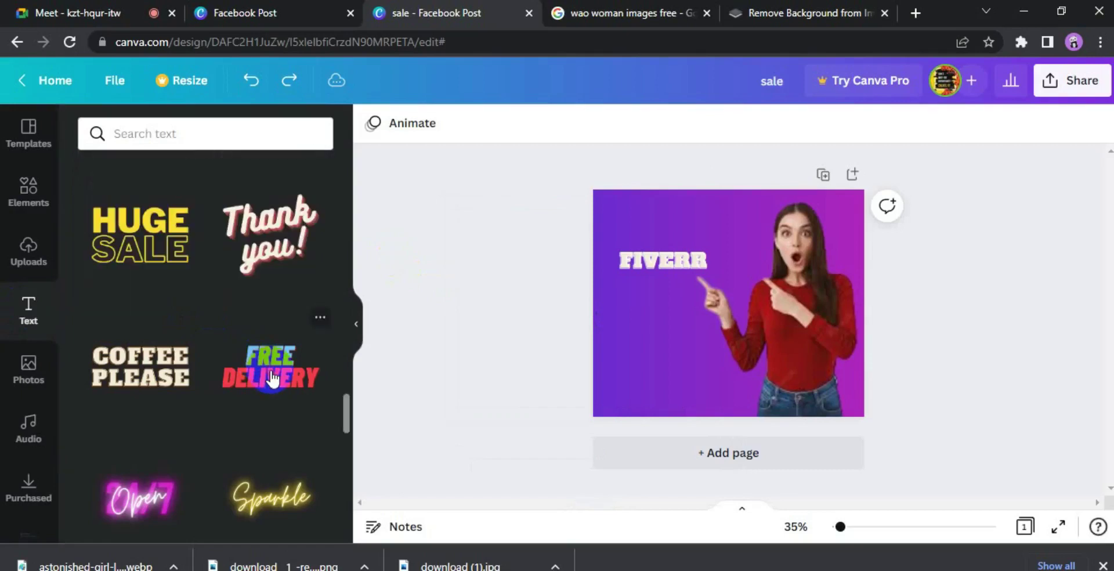
click(356, 325)
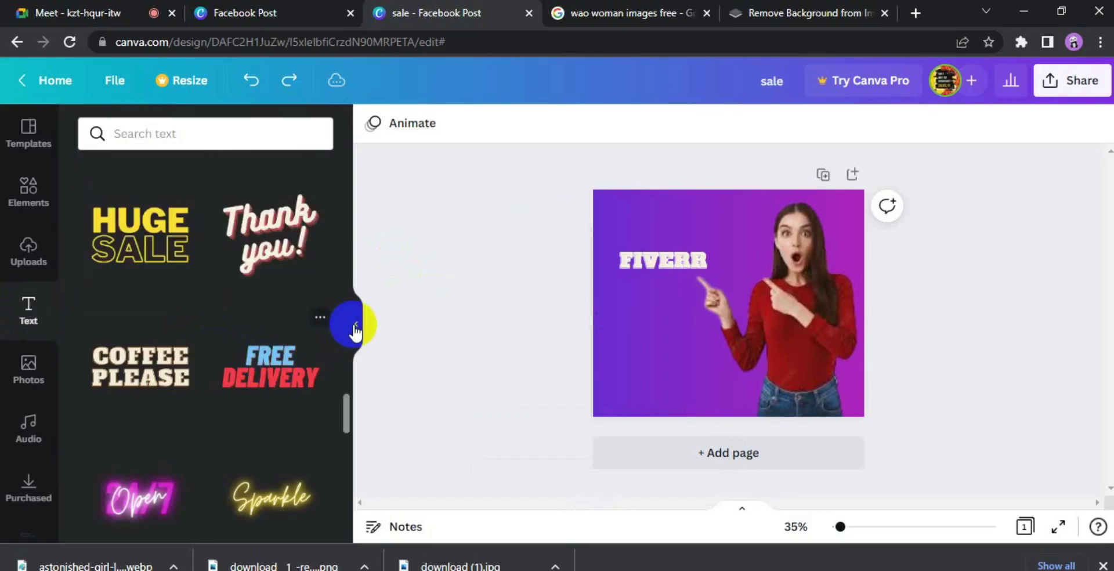
click(353, 325)
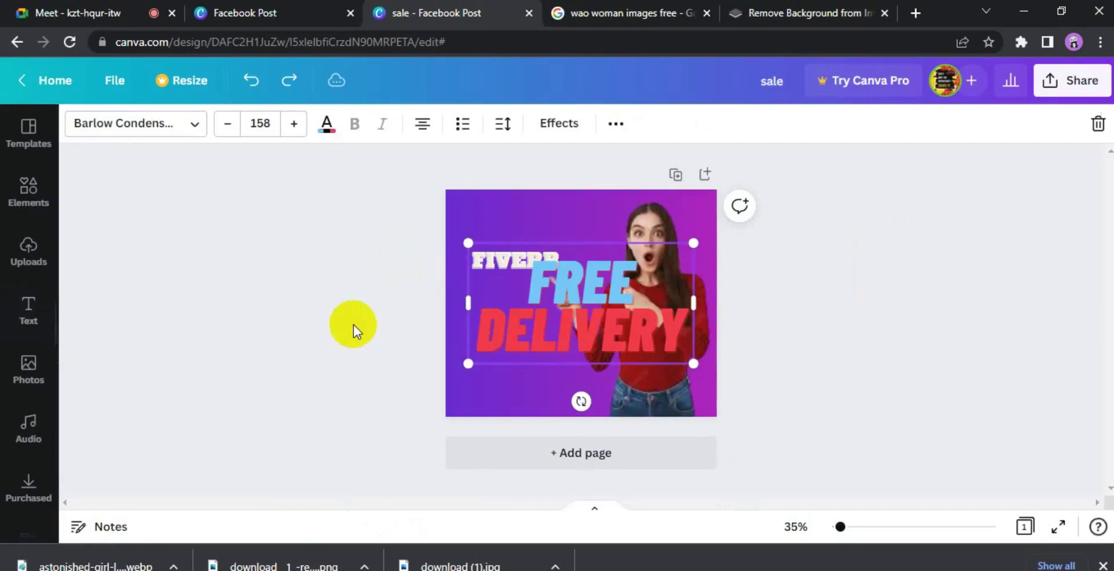
- Replace the FREE DELIVERY wording with GIG IMAGE
double_click(671, 329)
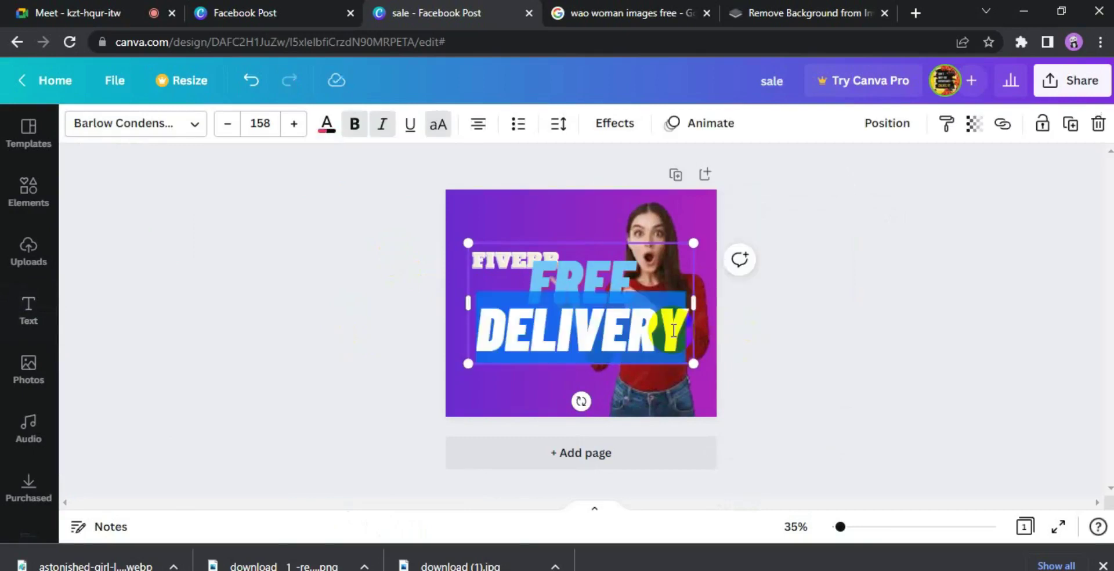
key(BackSpace)
key(BackSpace)
key(BackSpace)
key(BackSpace)
key(BackSpace)
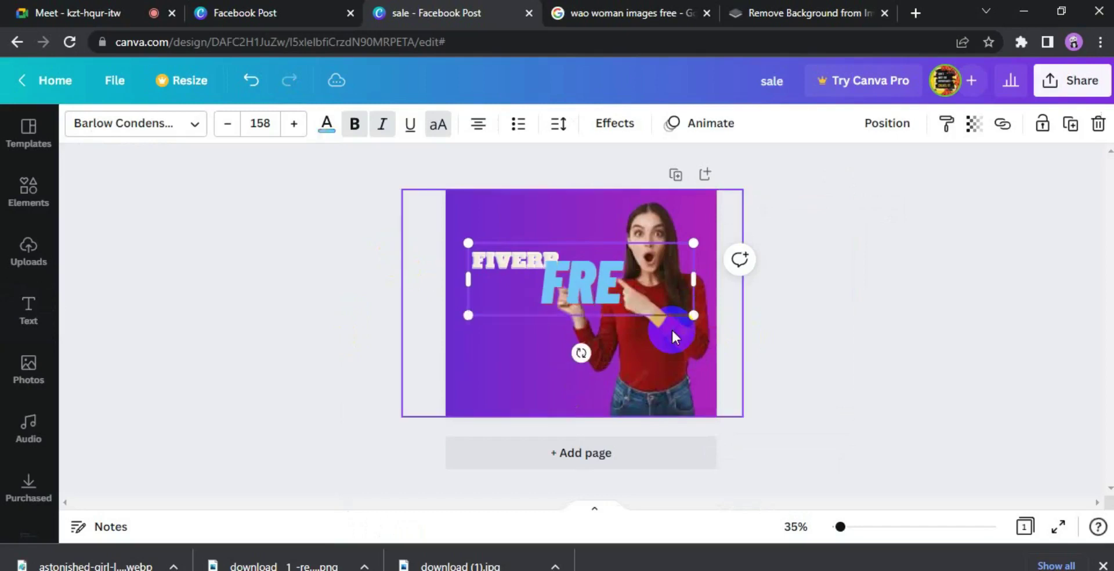
key(BackSpace)
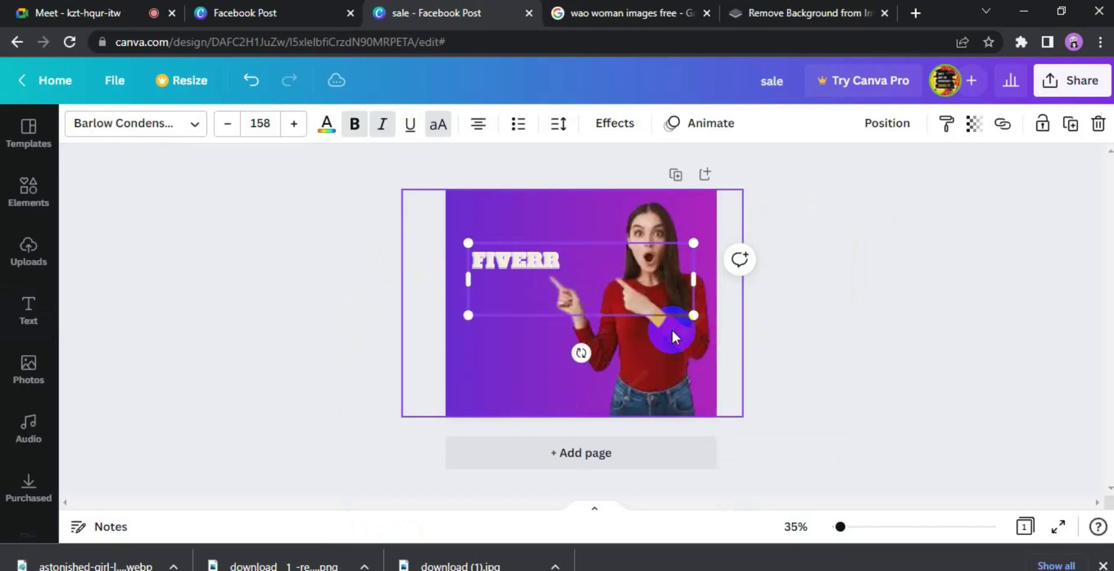
text(GIG IMAGE)
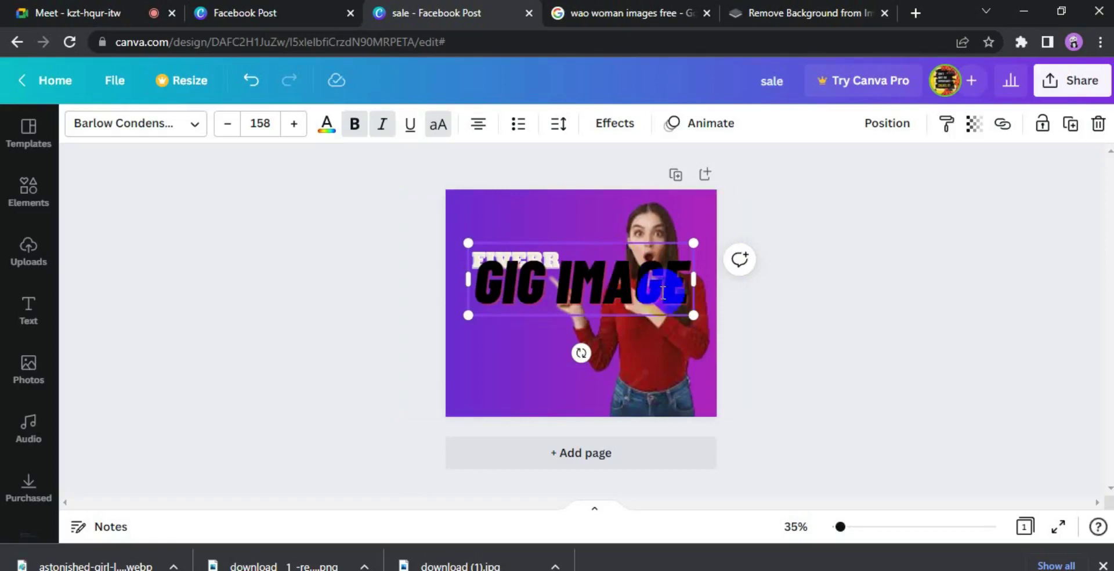
- Shrink the GIG IMAGE text to a font size of about 79.4 and place it just below FIVERR
drag(694, 316, 610, 294)
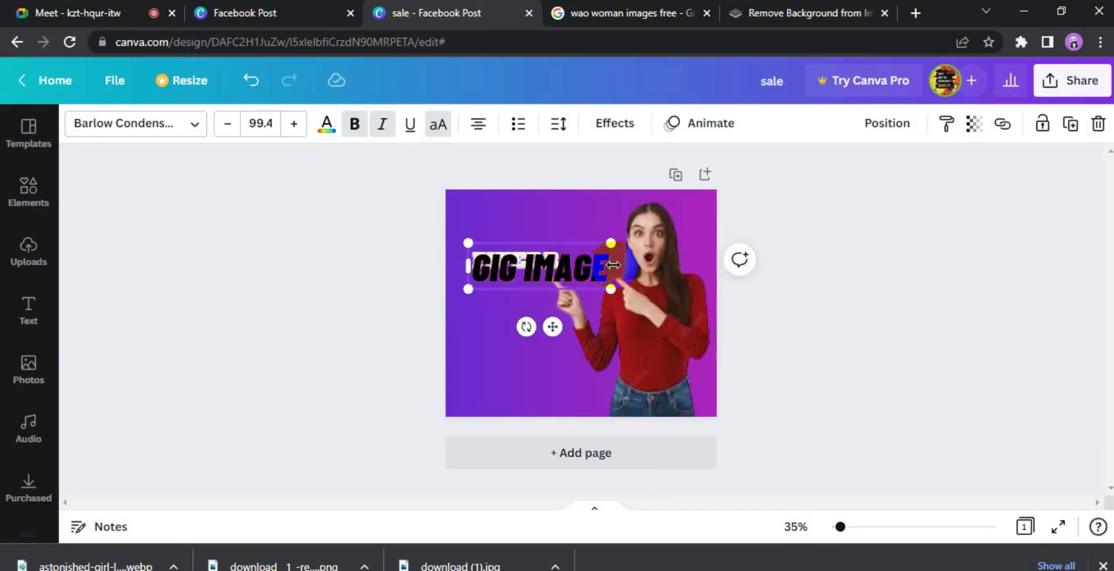
mouse_move(612, 265)
mouse_down()
mouse_move(629, 265)
mouse_move(603, 266)
mouse_move(618, 279)
mouse_up()
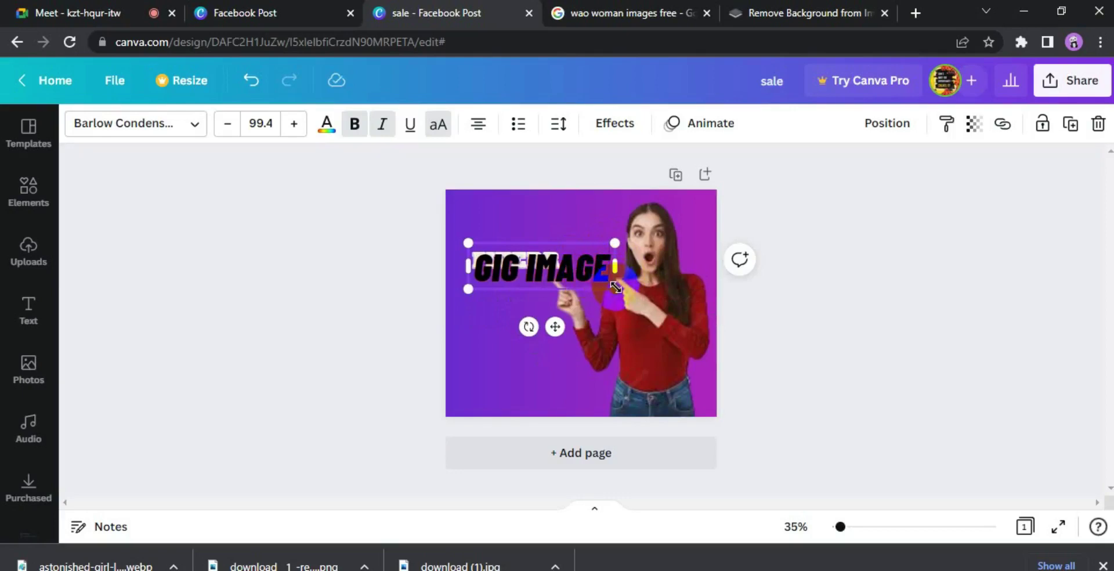
click(556, 327)
drag(557, 327, 532, 335)
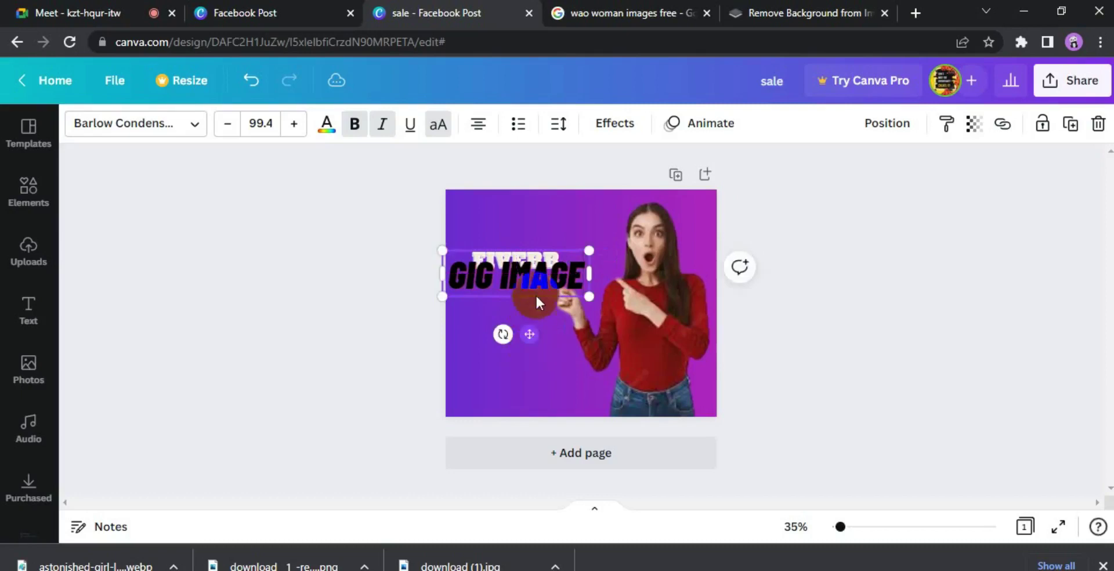
click(586, 293)
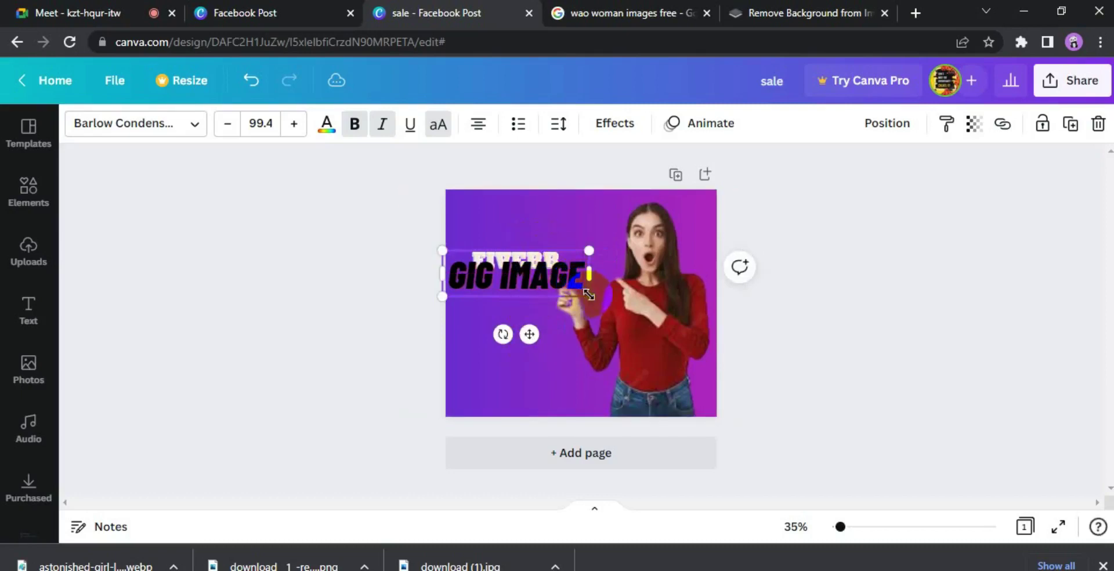
drag(589, 294, 562, 289)
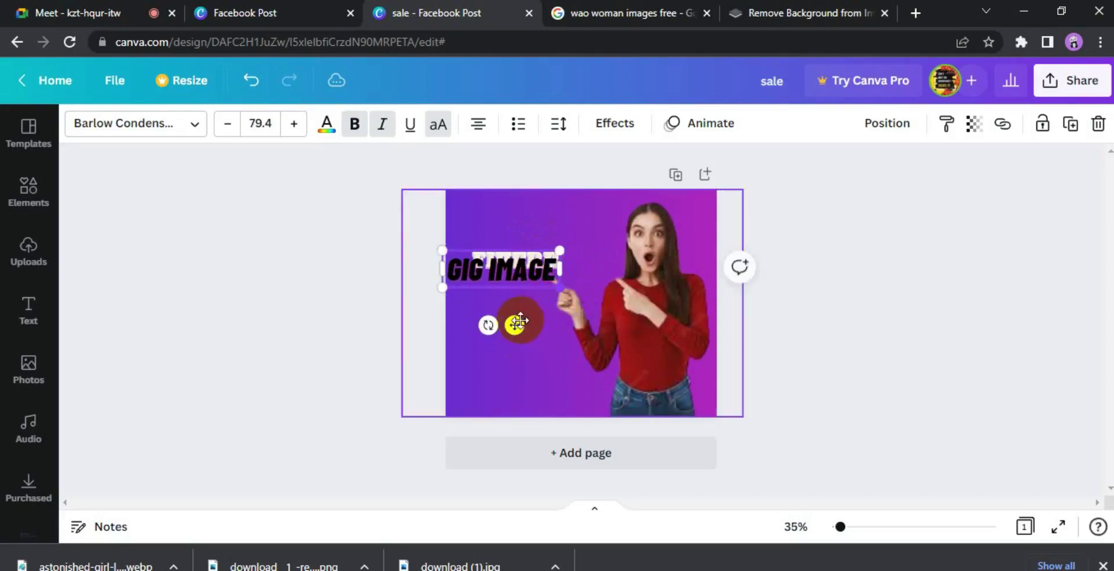
drag(515, 325, 527, 336)
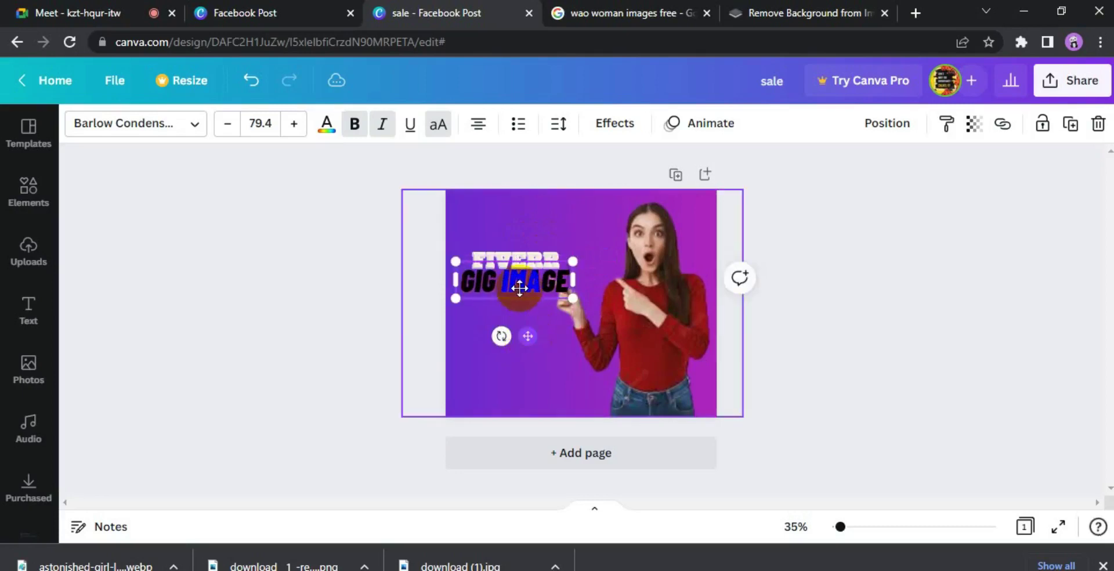
- Enlarge FIVERR to a font size of 60 near the page's upper-left corner and move GIG IMAGE up directly beneath it
click(527, 250)
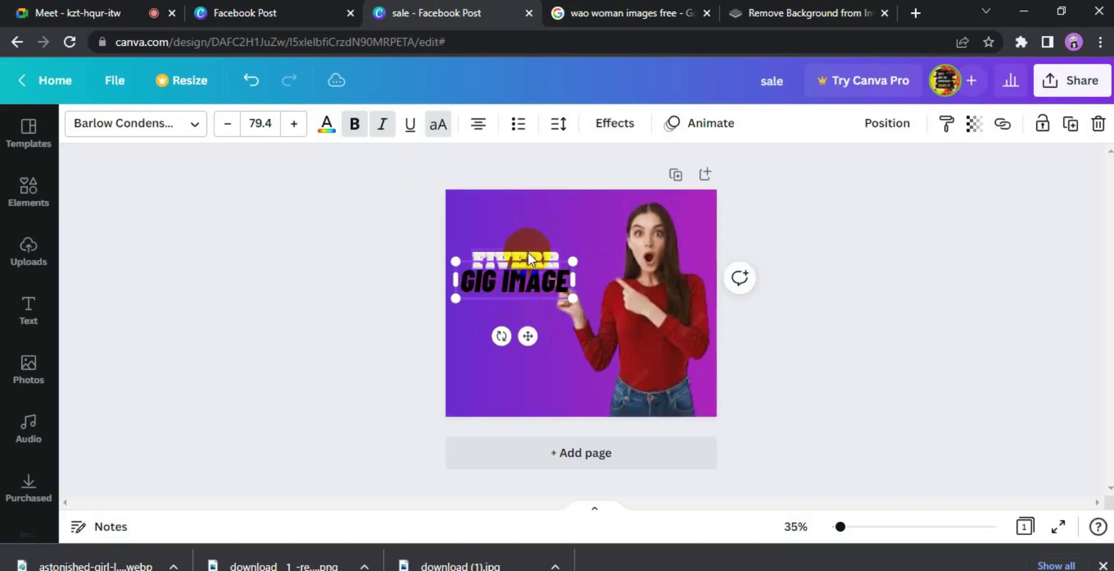
click(530, 241)
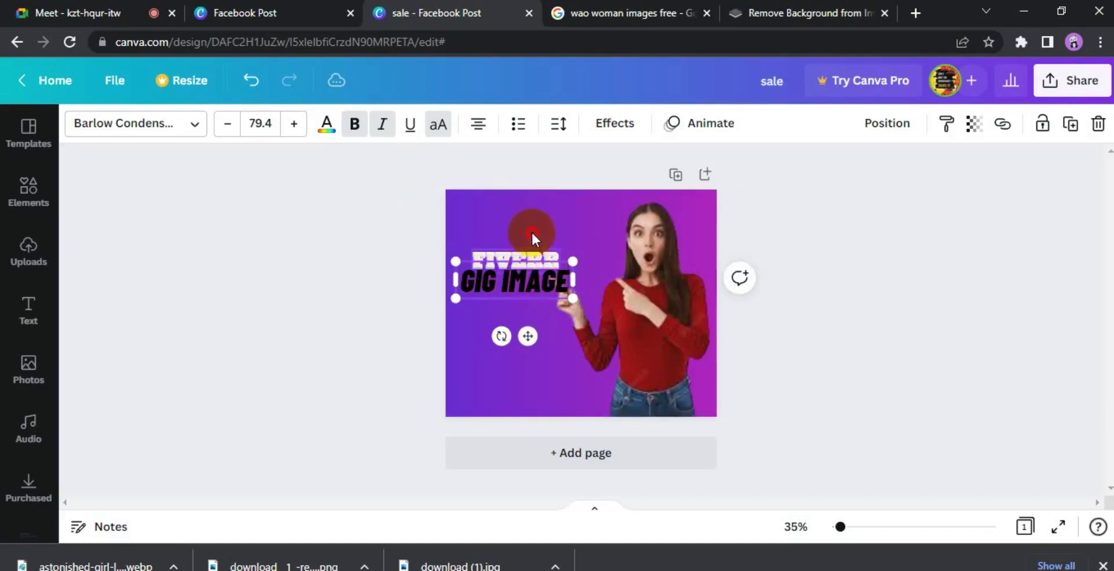
click(531, 231)
drag(532, 238, 563, 249)
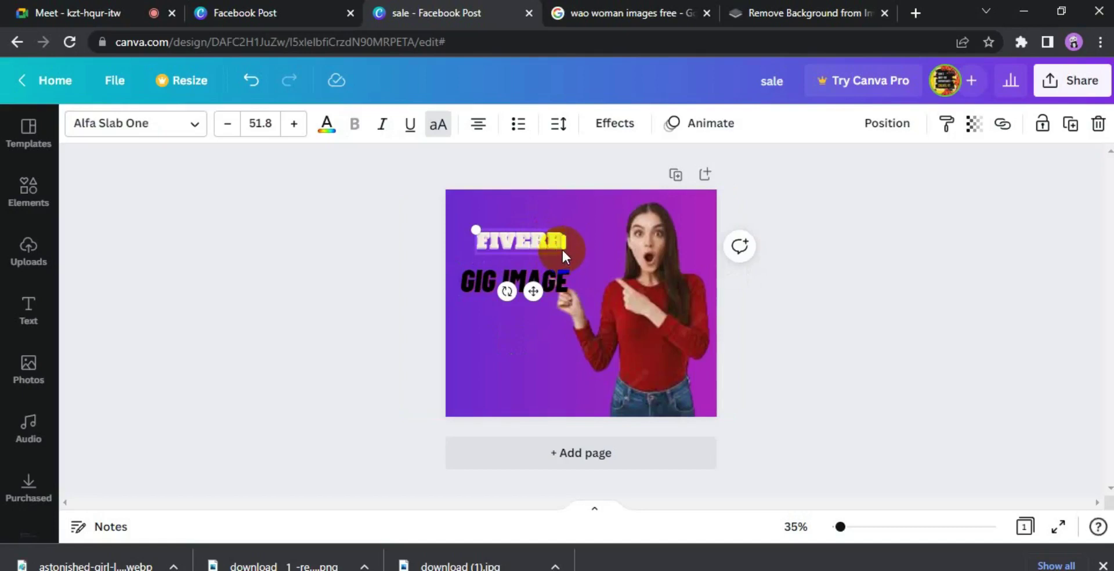
drag(559, 246, 463, 220)
click(524, 289)
drag(525, 289, 527, 264)
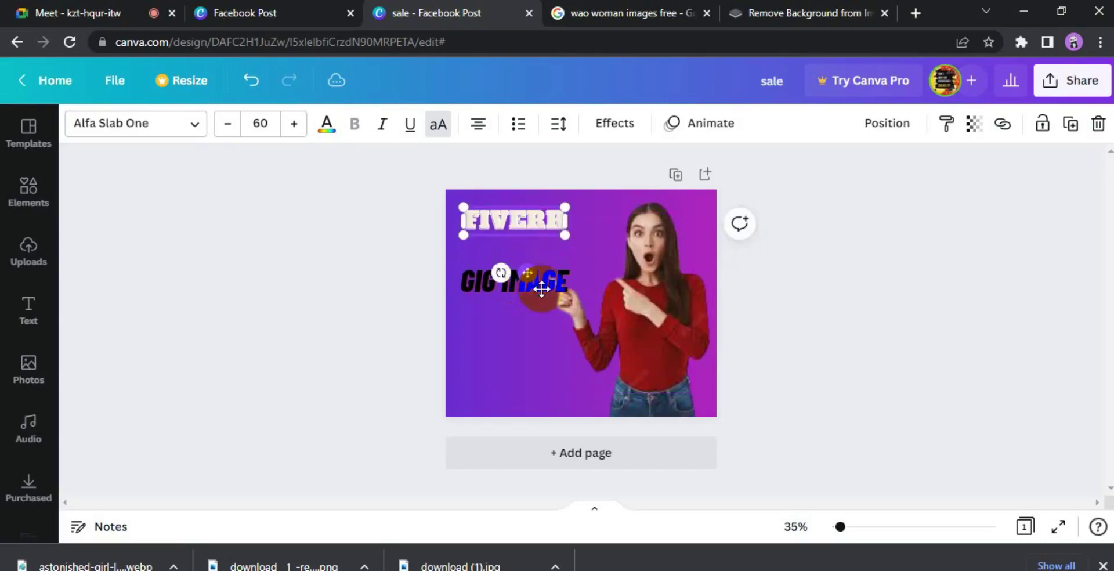
click(541, 293)
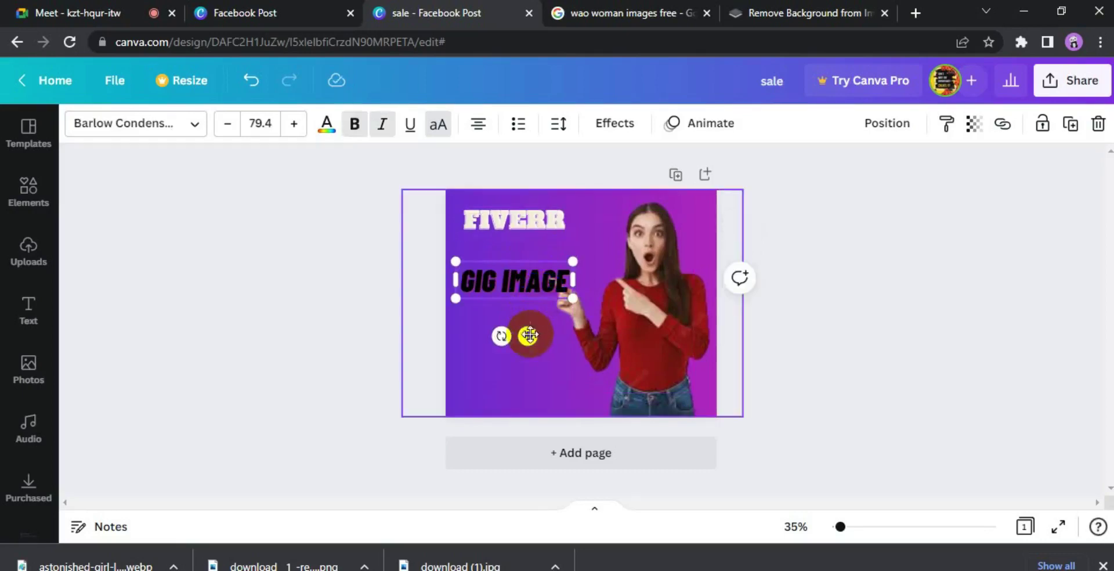
drag(528, 327, 530, 296)
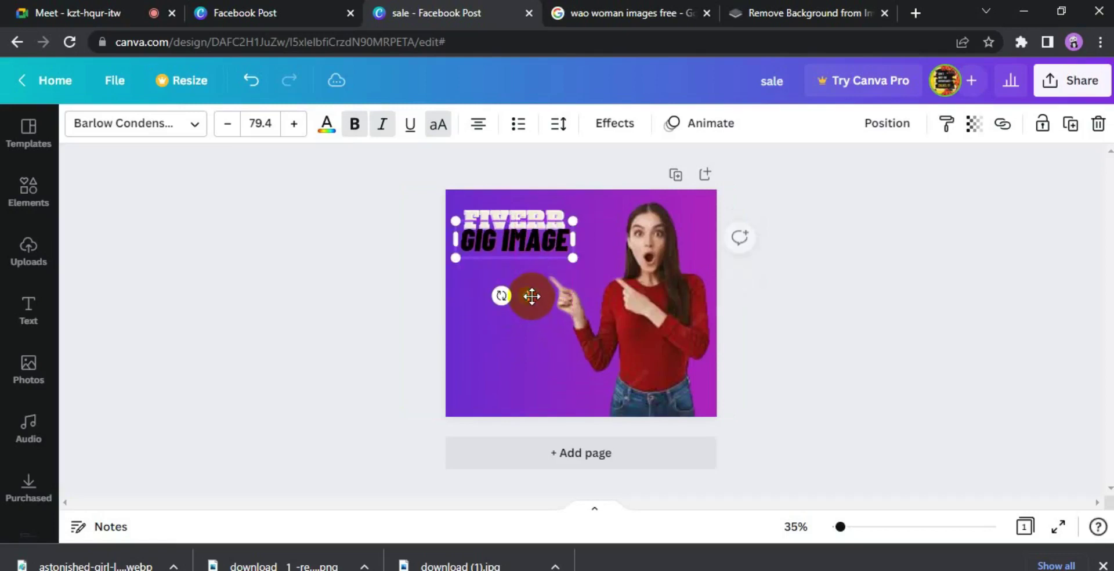
- Color the whole GIG IMAGE text yellow #F1DB0E
double_click(566, 241)
drag(568, 241, 477, 243)
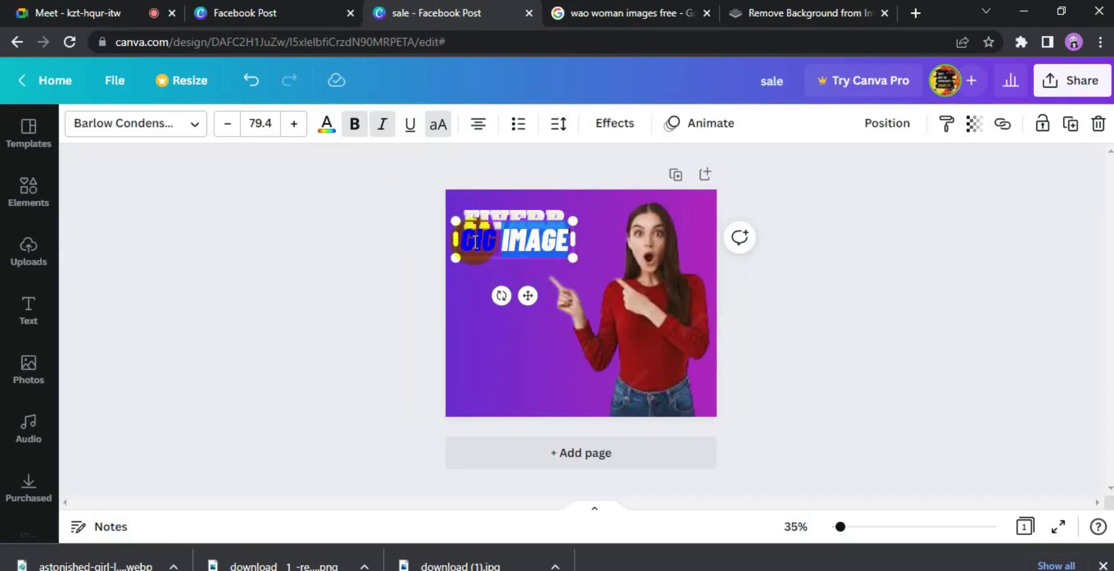
click(327, 128)
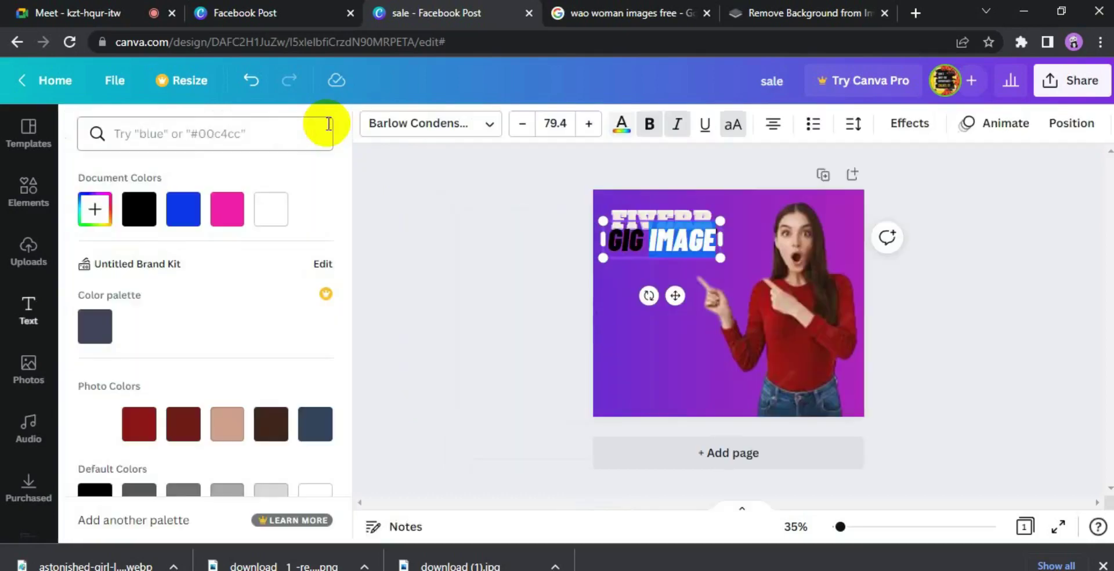
click(95, 210)
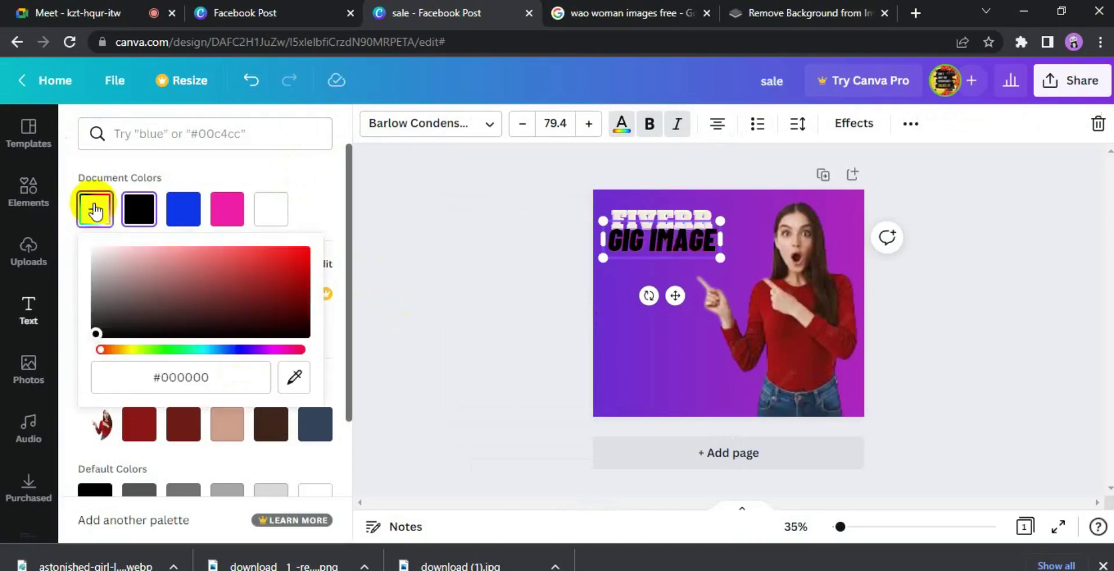
click(197, 375)
click(132, 350)
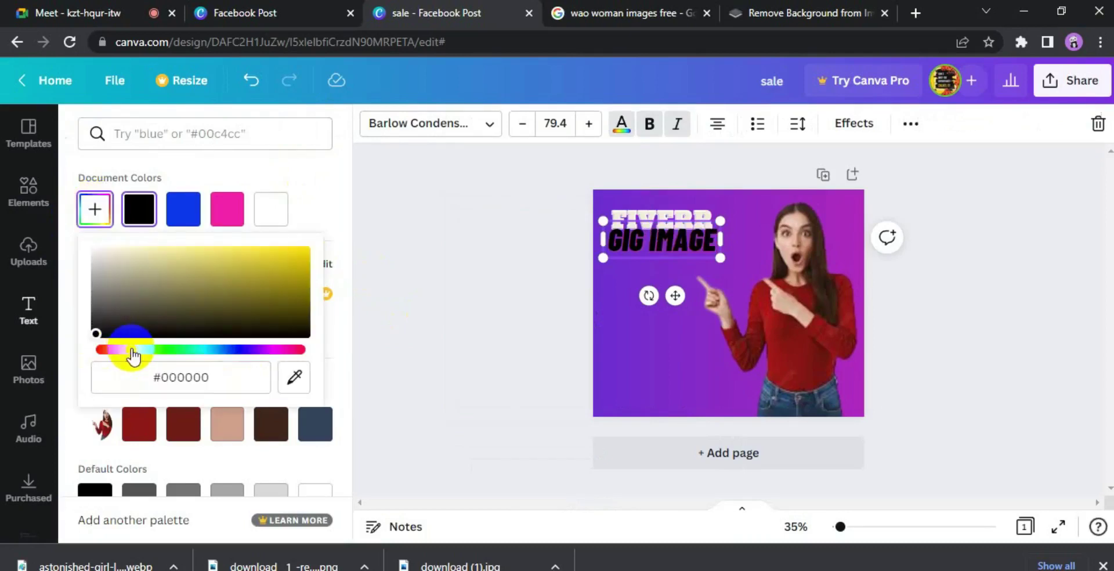
click(299, 252)
drag(608, 241, 652, 241)
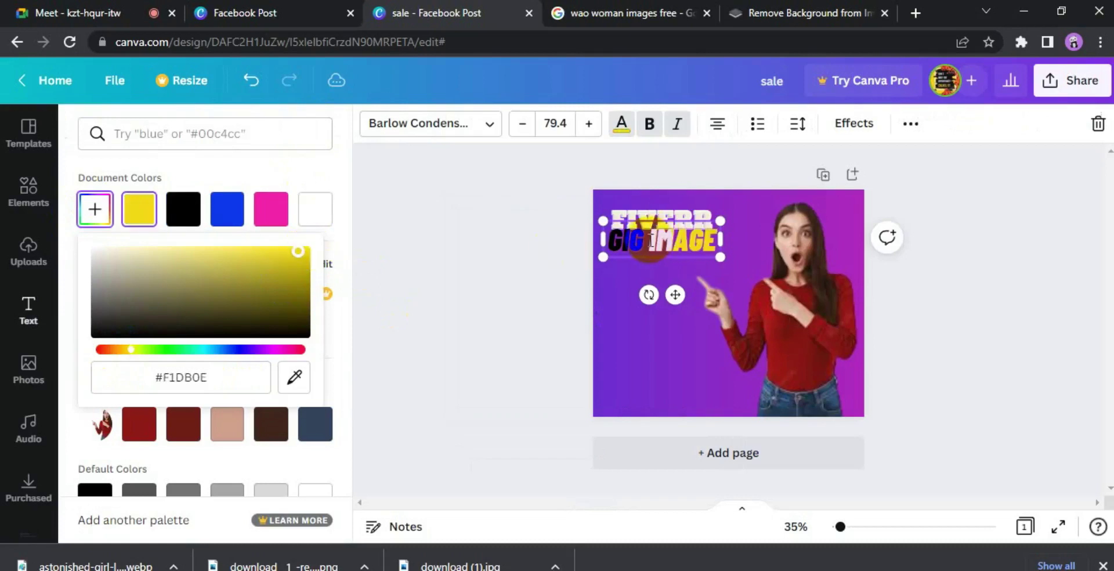
double_click(625, 239)
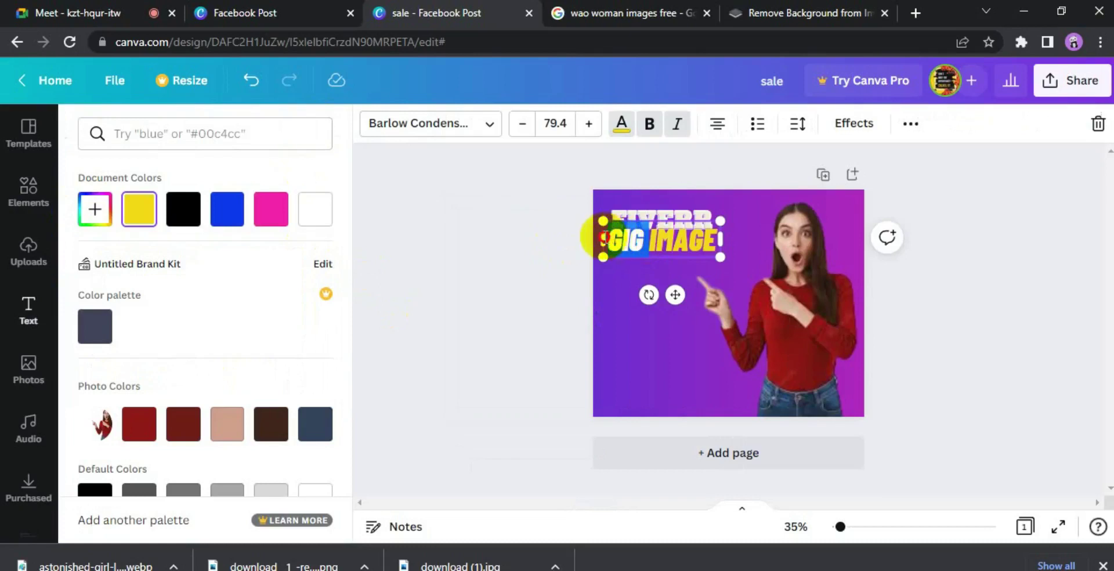
click(142, 213)
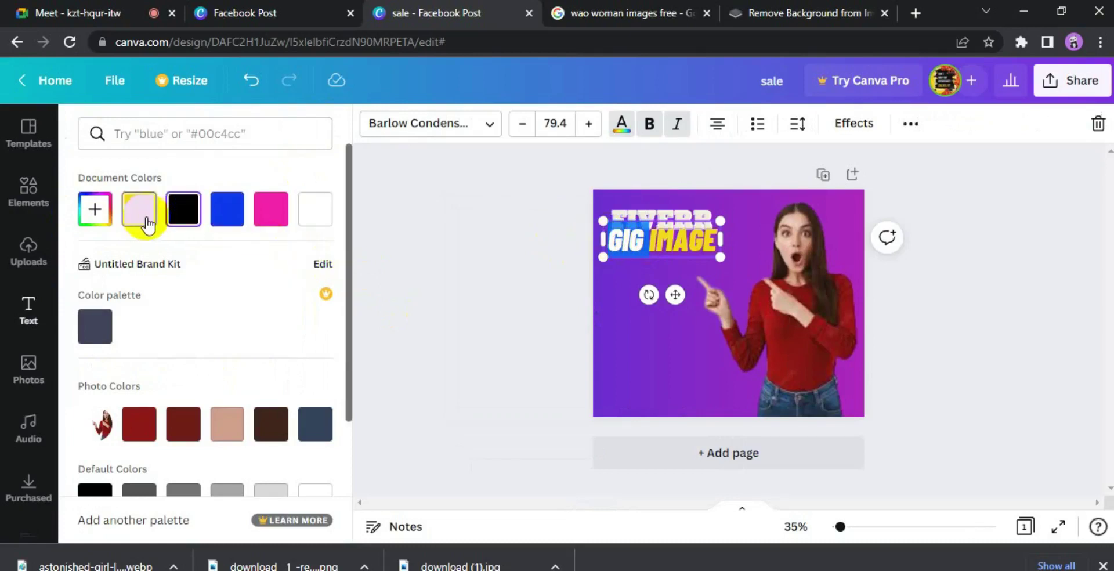
click(385, 240)
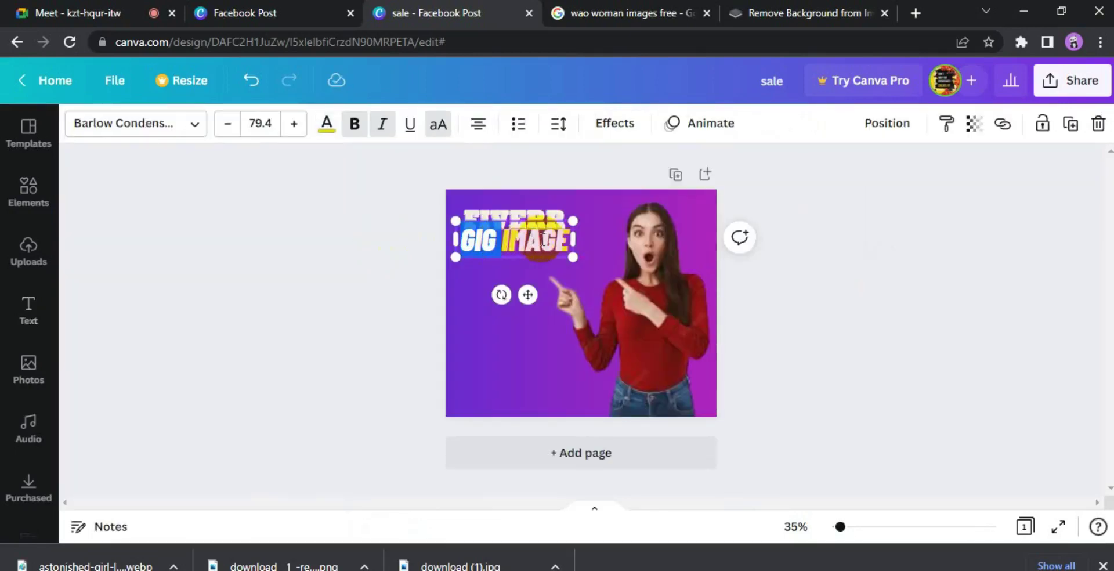
click(541, 312)
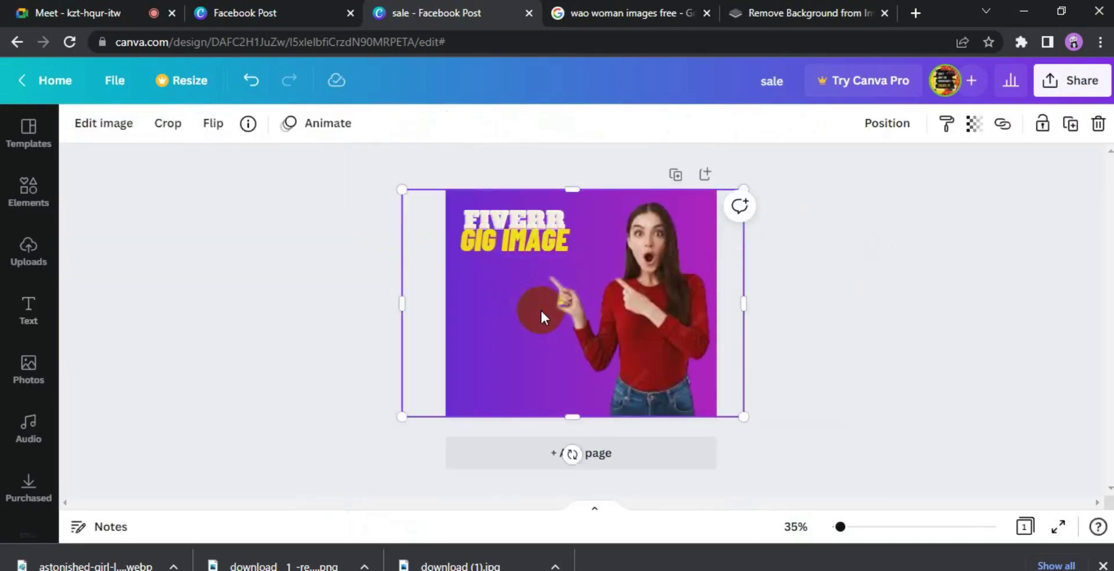
- Try italics on the FIVERR text, set it back to upright, and look over its text effects
click(524, 215)
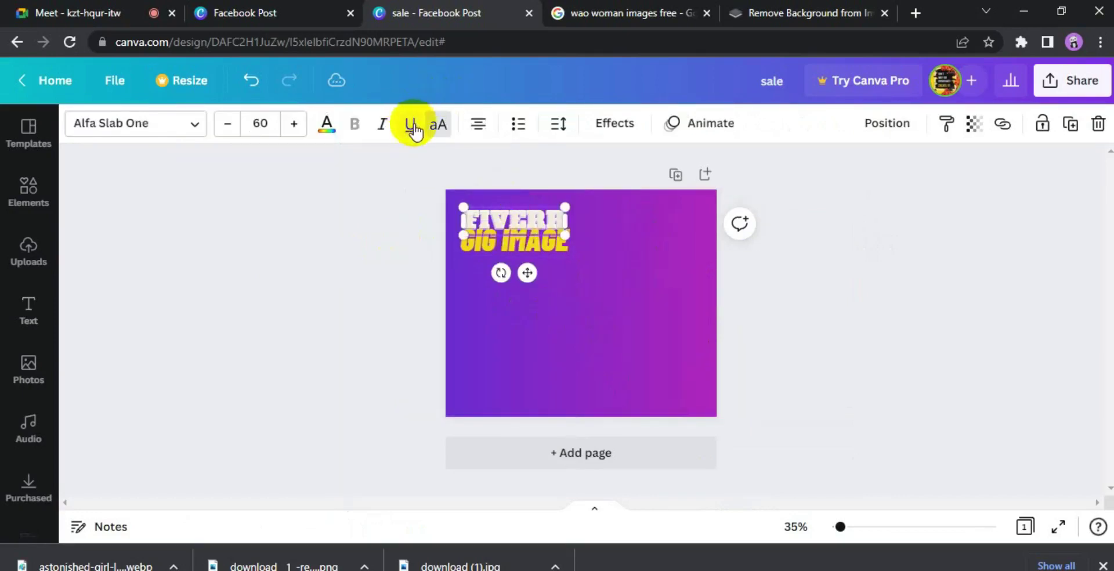
click(384, 129)
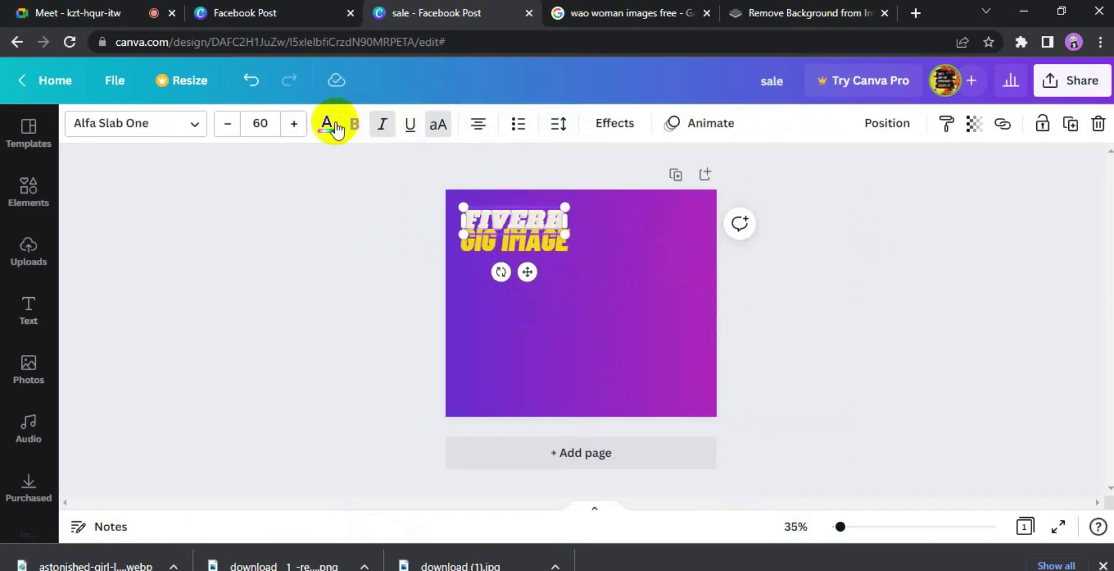
click(385, 127)
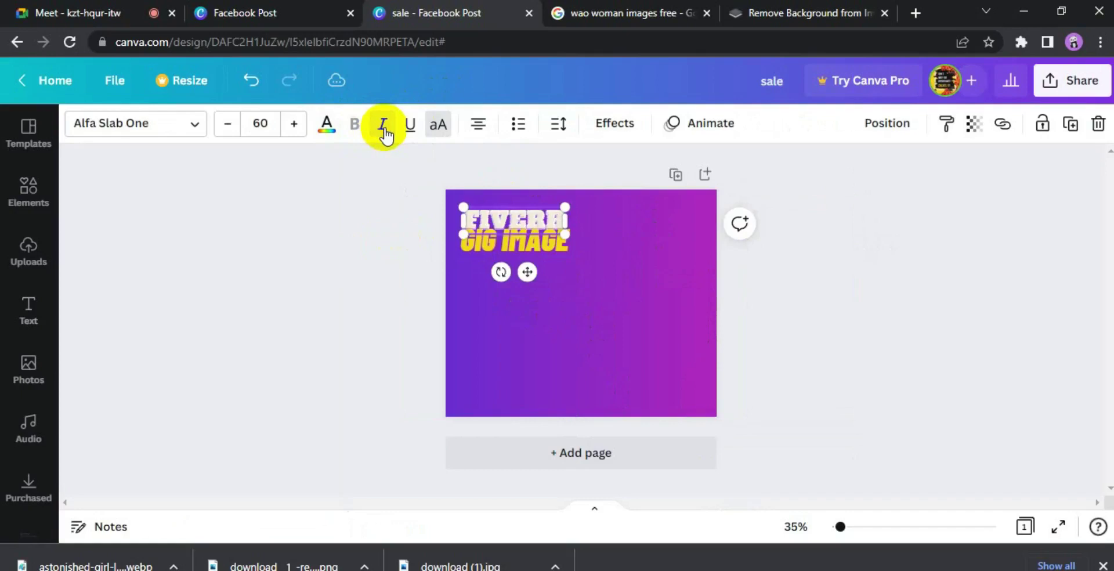
click(610, 124)
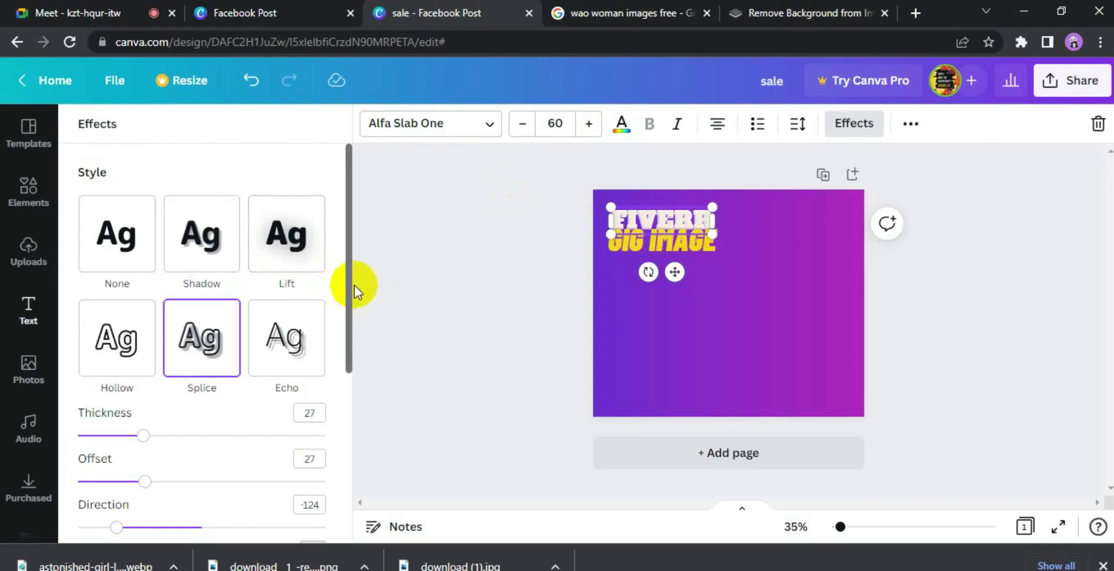
click(845, 132)
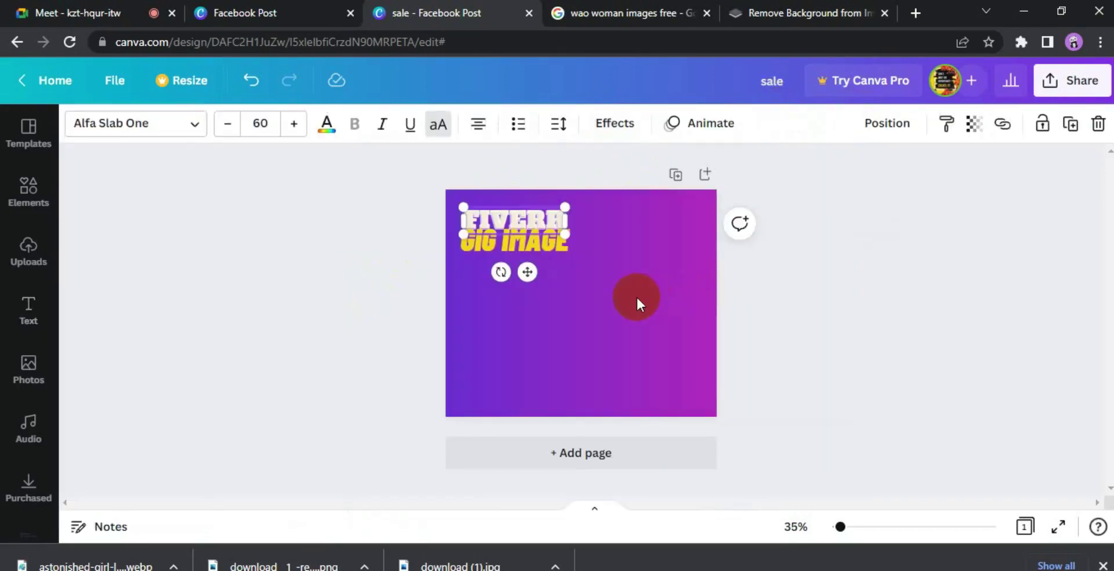
- Undo the latest changes, including the FIVERR italics and the removal of the woman's cutout photo
key(ctrl+z)
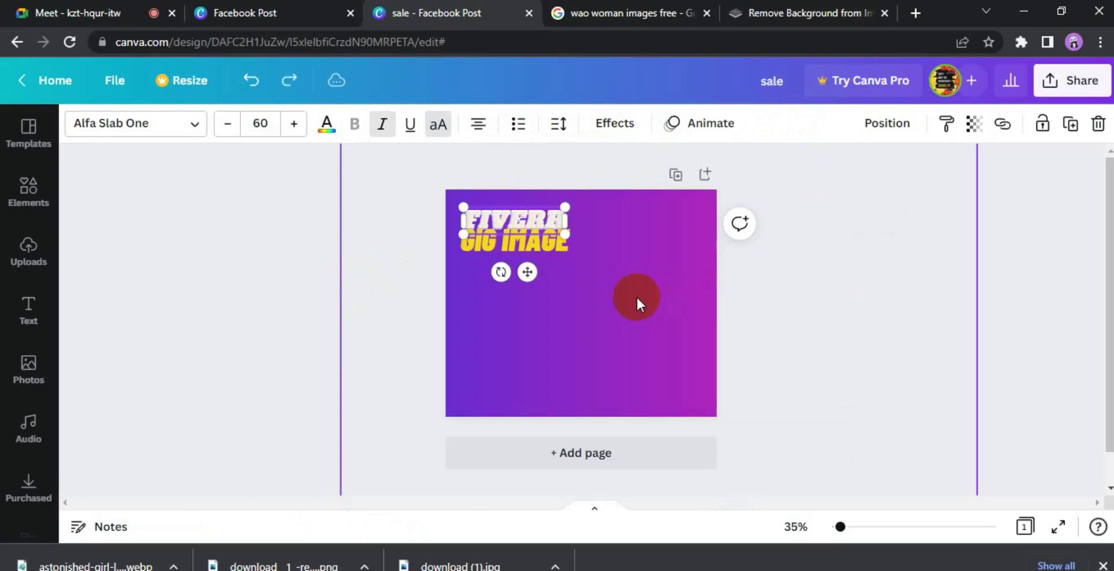
key(ctrl+z)
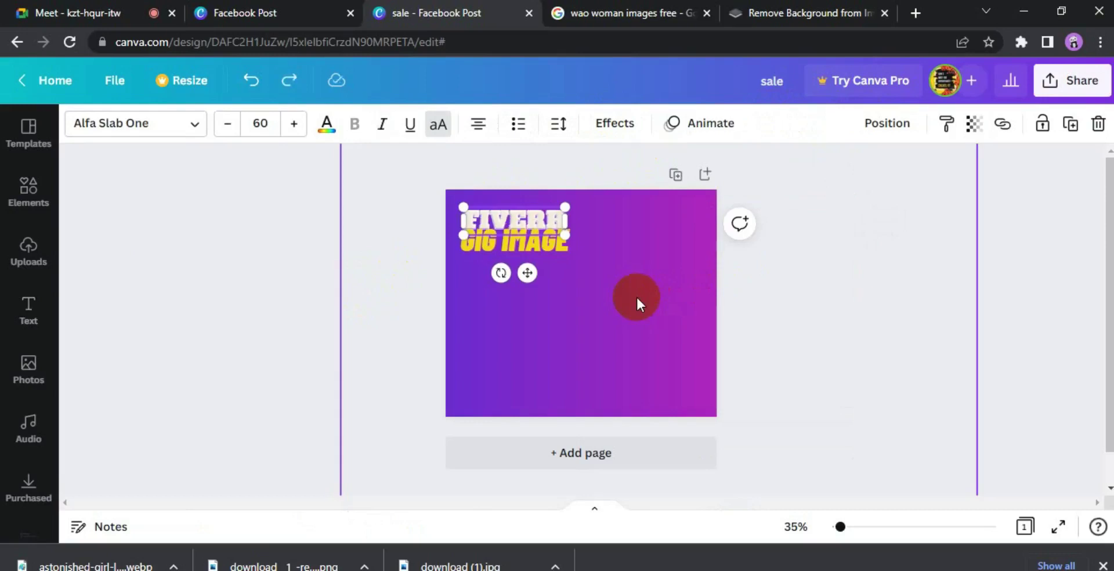
key(ctrl+v)
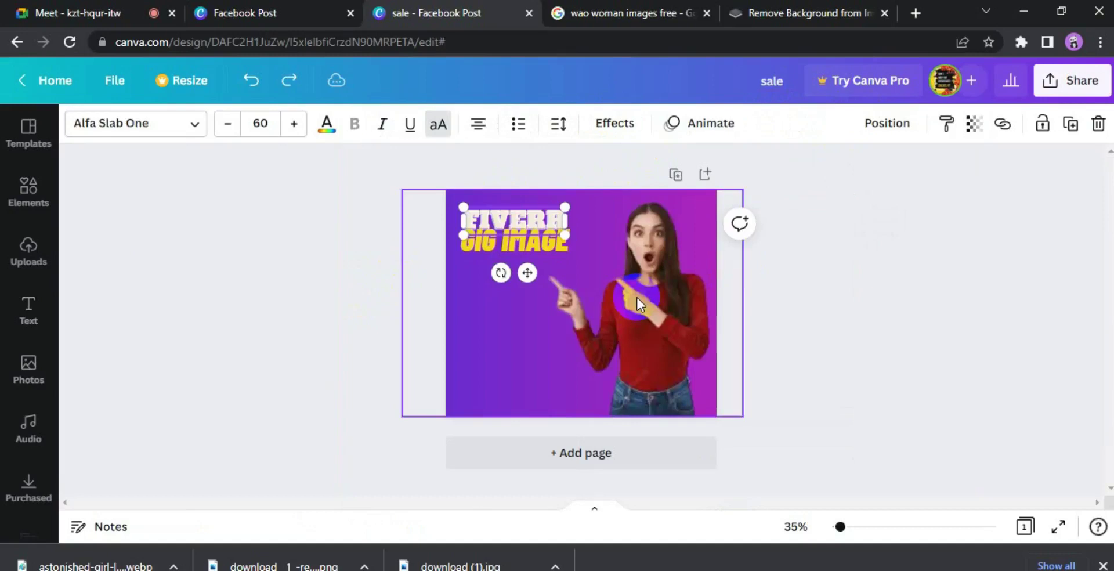
click(395, 291)
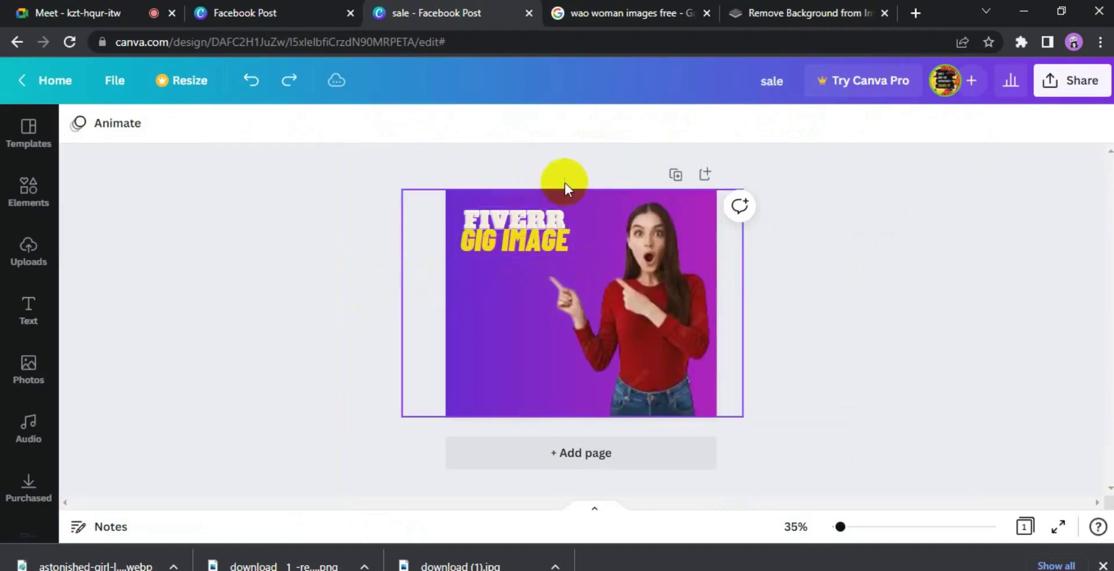
- Browse the ready-made font combinations and add the pink "You're Invited!" text design to the page
click(24, 319)
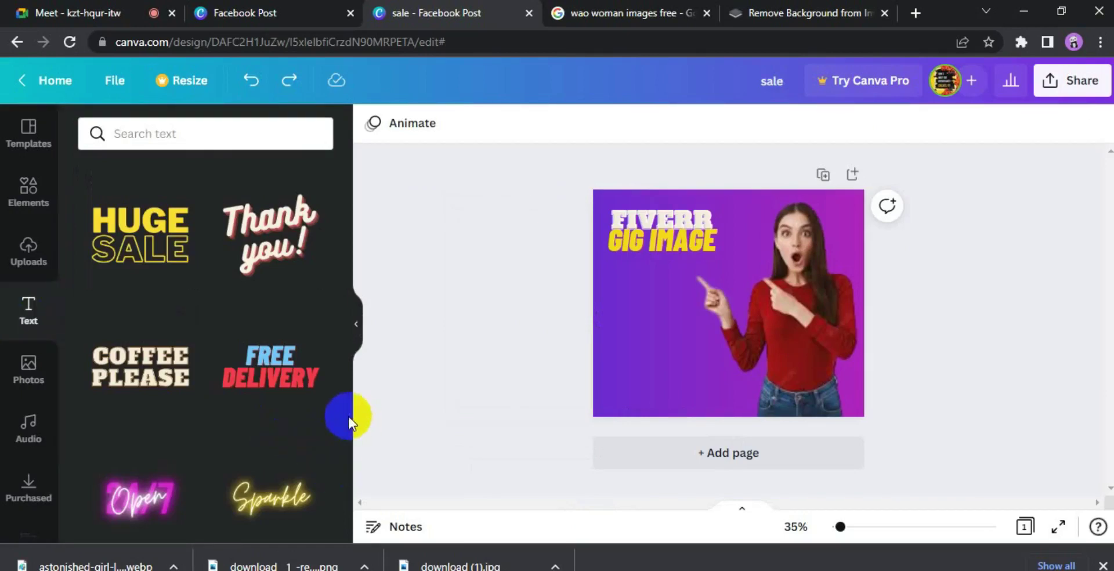
drag(345, 415, 346, 414)
drag(346, 431, 347, 342)
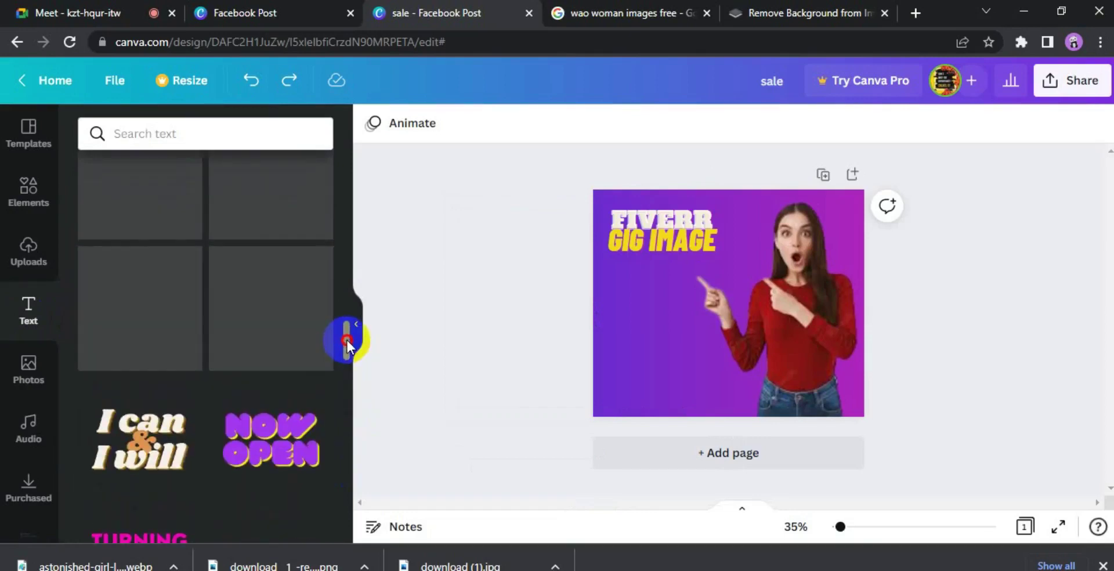
drag(347, 342, 347, 284)
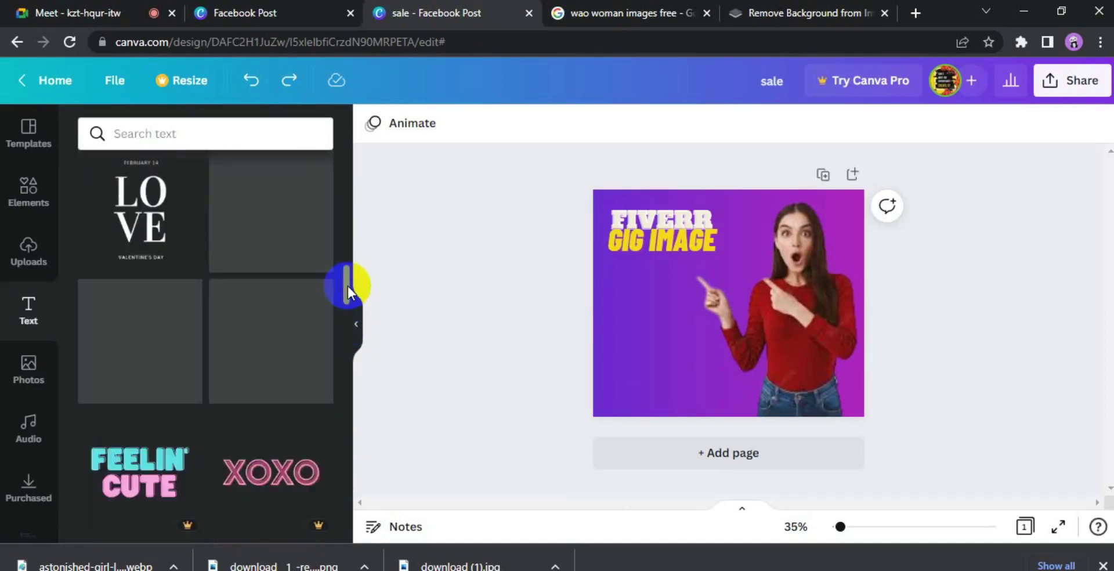
drag(347, 281, 346, 388)
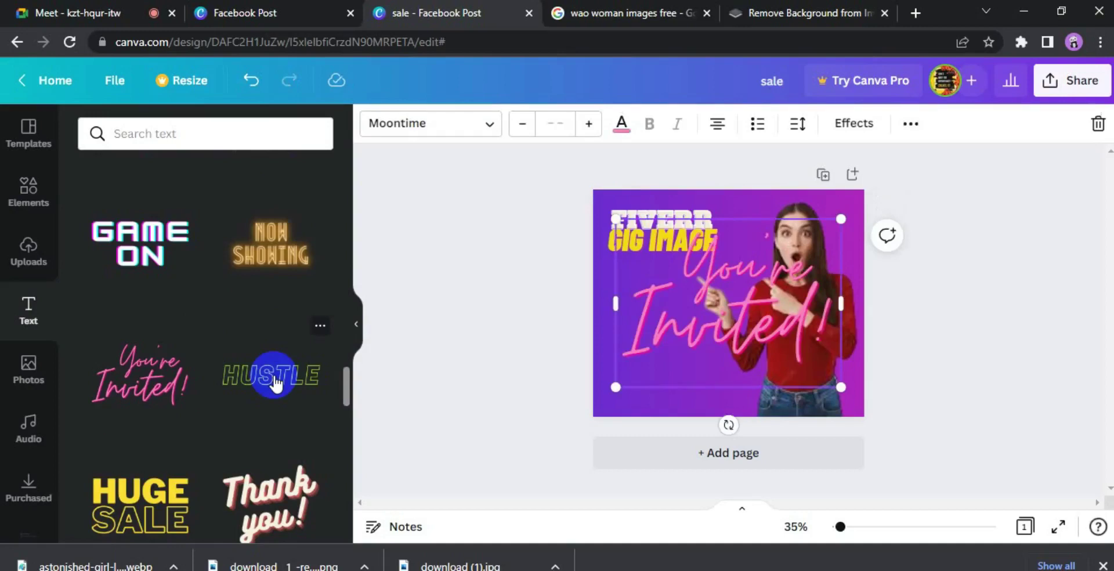
drag(275, 383, 646, 393)
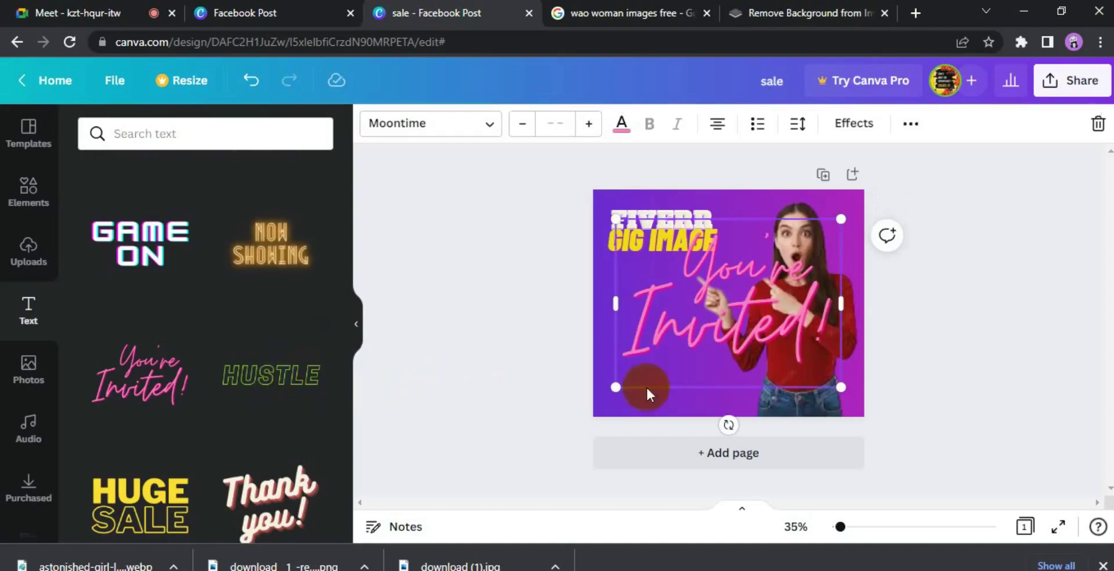
- Erase the word "Invited" from the lower line of the pink text design
click(830, 321)
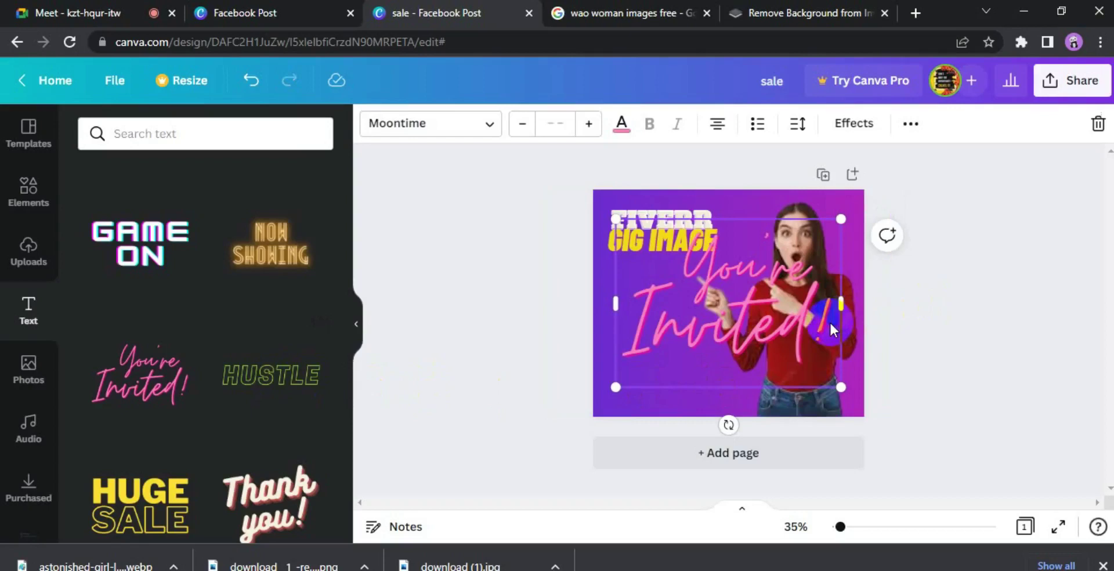
click(816, 325)
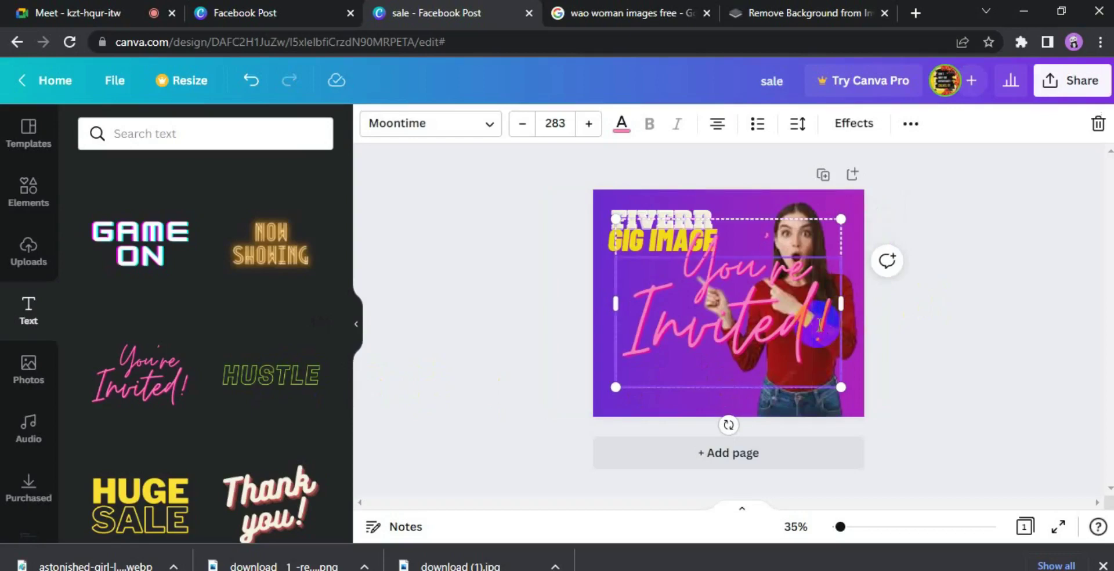
key(BackSpace)
key(BackSpace)
key(BackSpace)
key(BackSpace)
key(BackSpace)
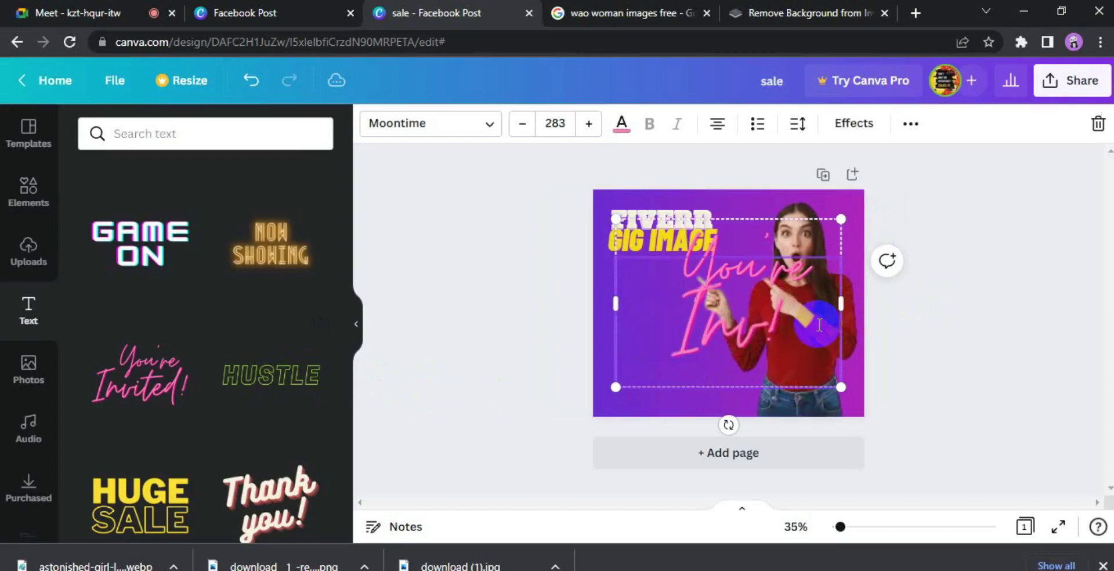
key(BackSpace)
key(BackSpace)
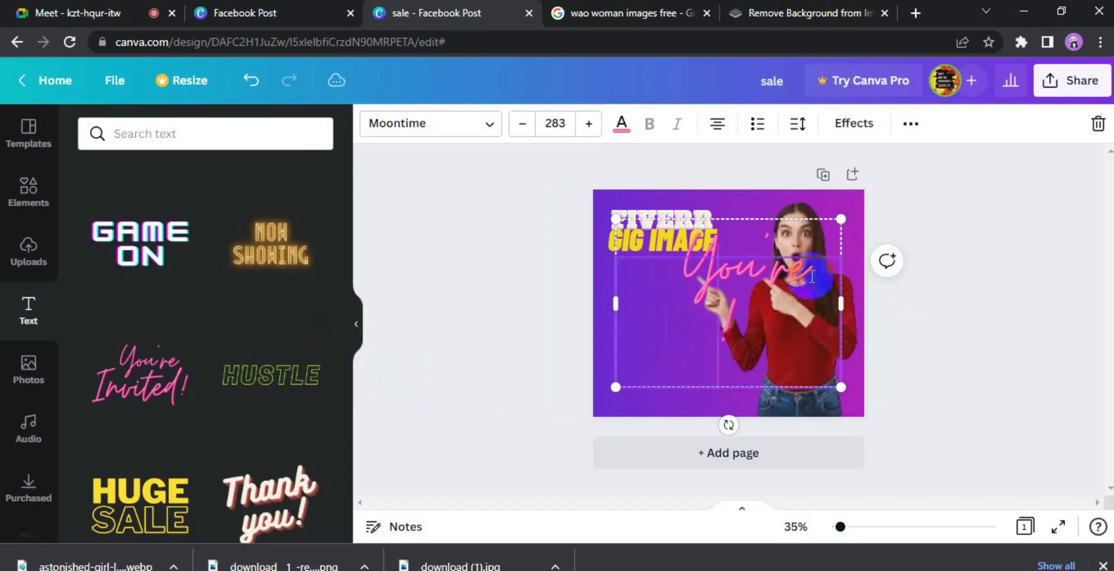
- Delete the "You're" text and enter "Desgin" in the remaining line of the pink text design
click(792, 244)
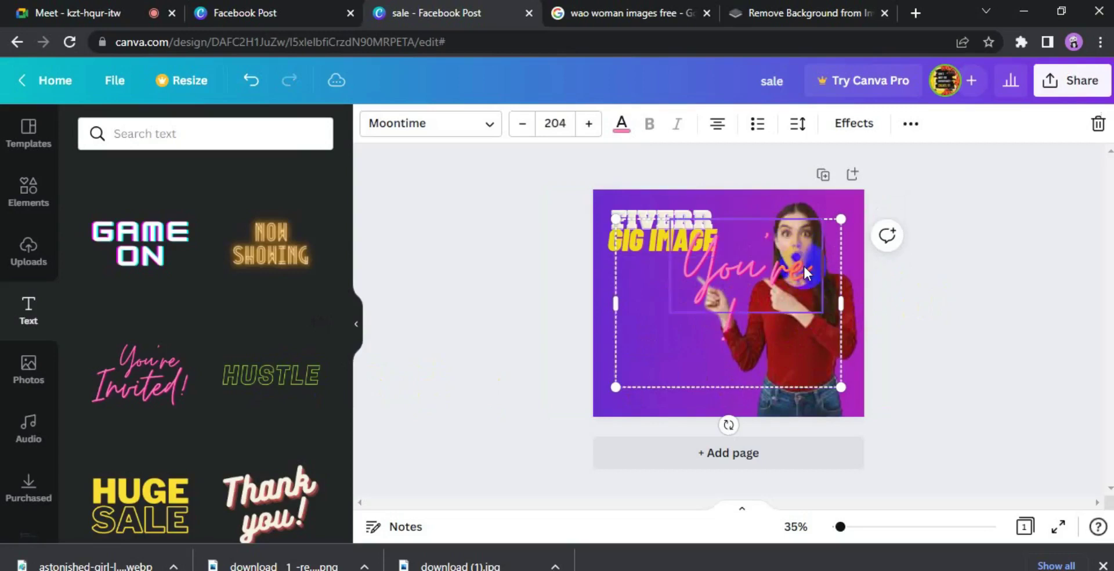
click(804, 268)
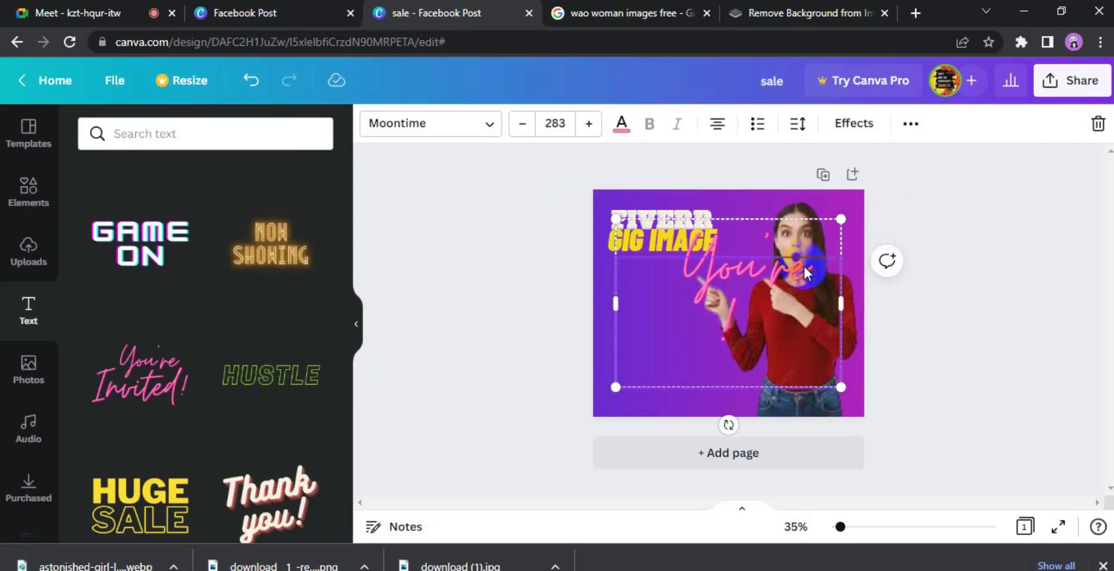
click(790, 236)
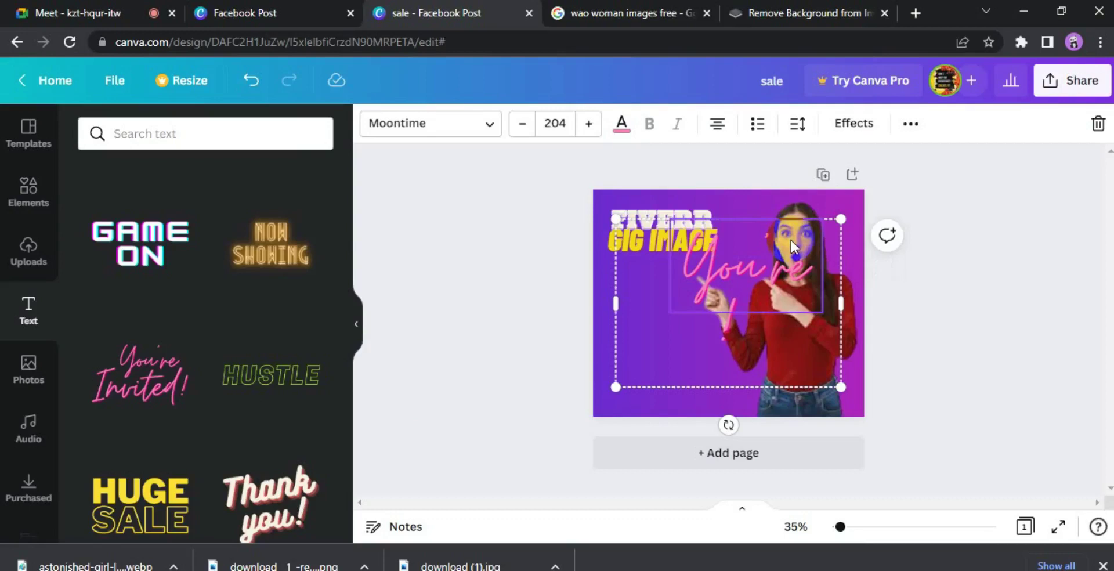
key(Delete)
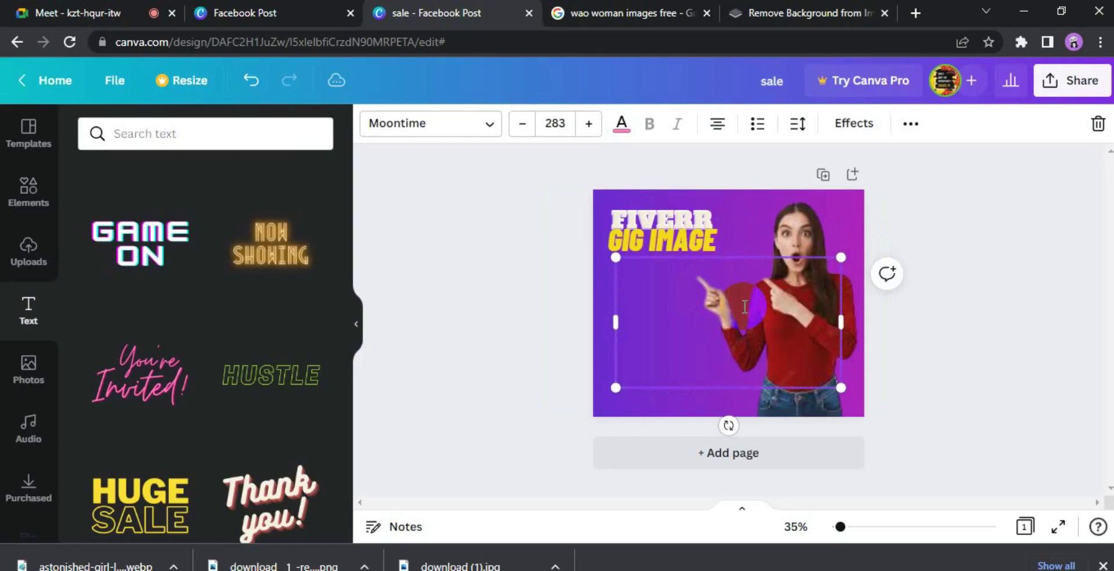
text(Desgin)
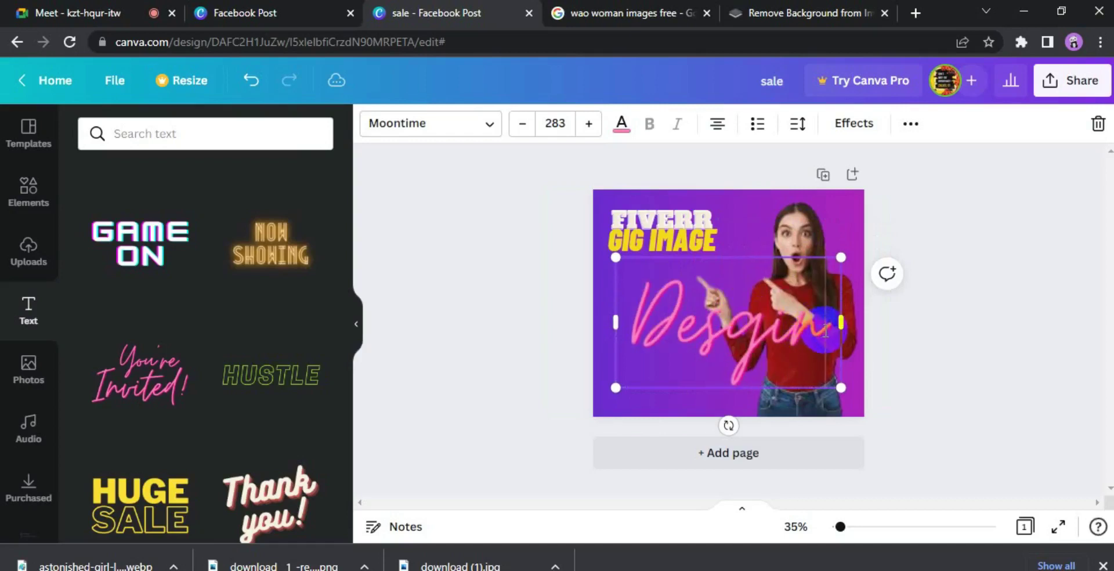
- Color the whole "Desgin" text white and undo the accidental removal of the woman's photo
drag(825, 330, 620, 310)
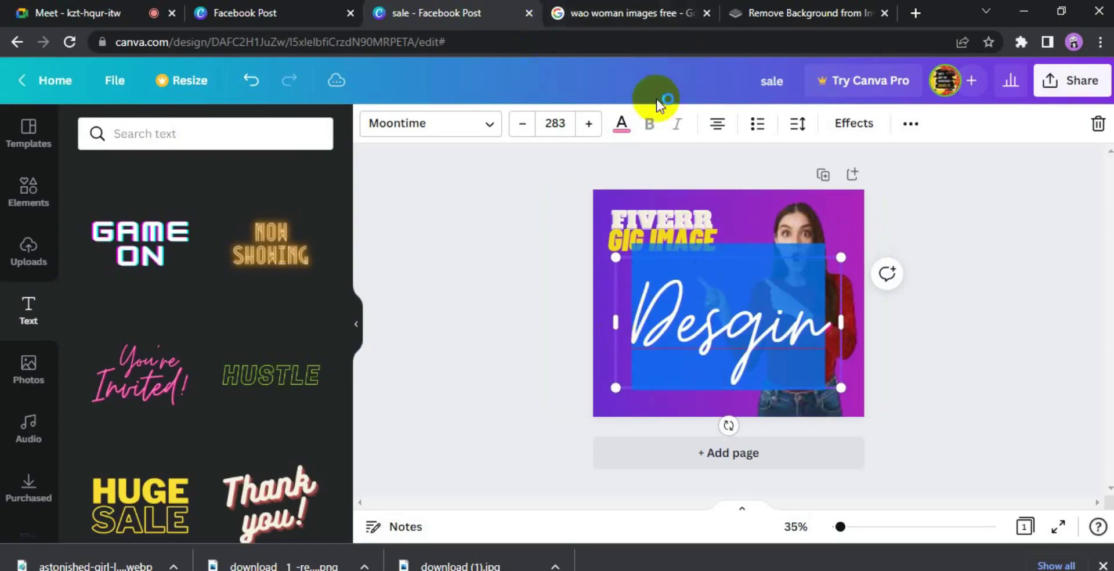
click(623, 124)
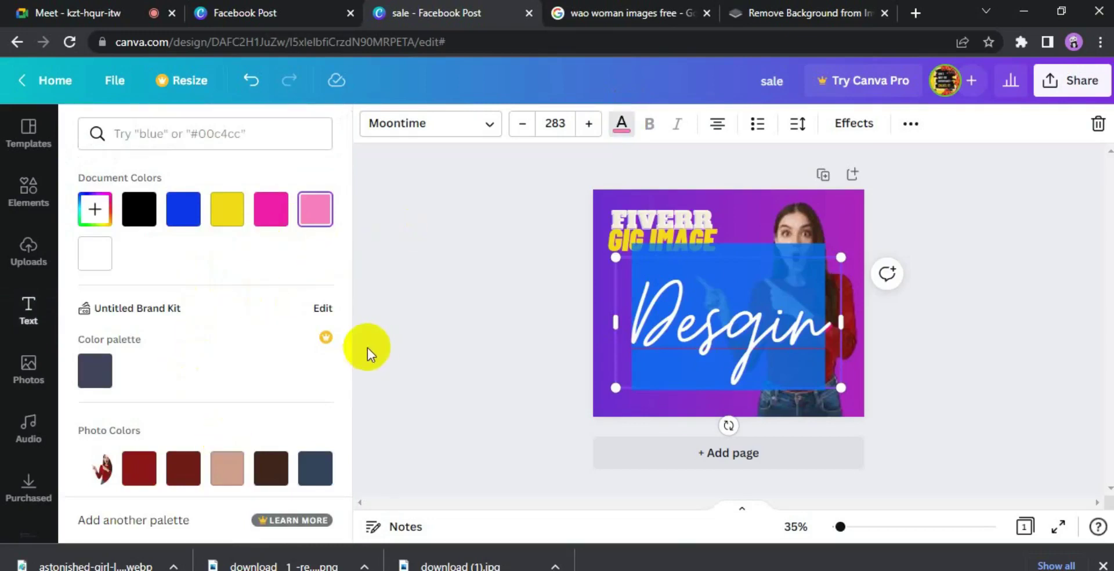
drag(347, 340, 346, 384)
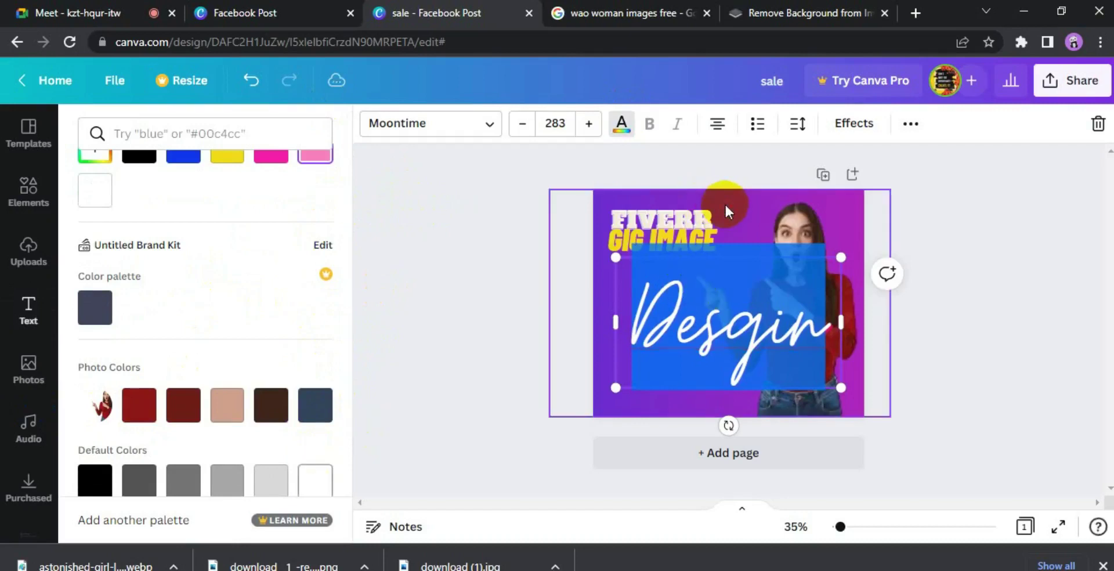
click(962, 238)
click(765, 326)
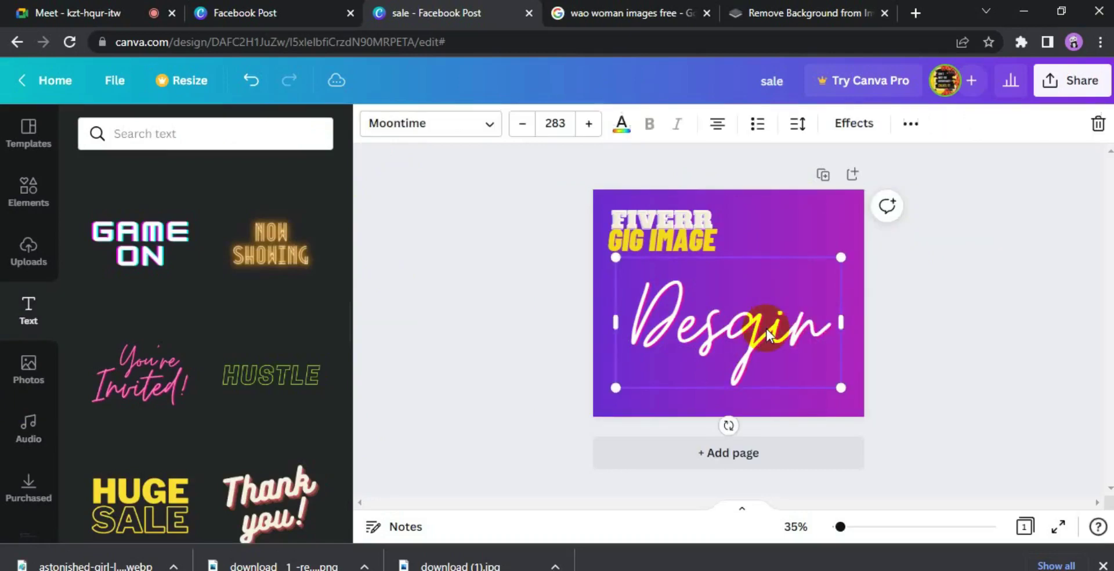
key(ctrl+z)
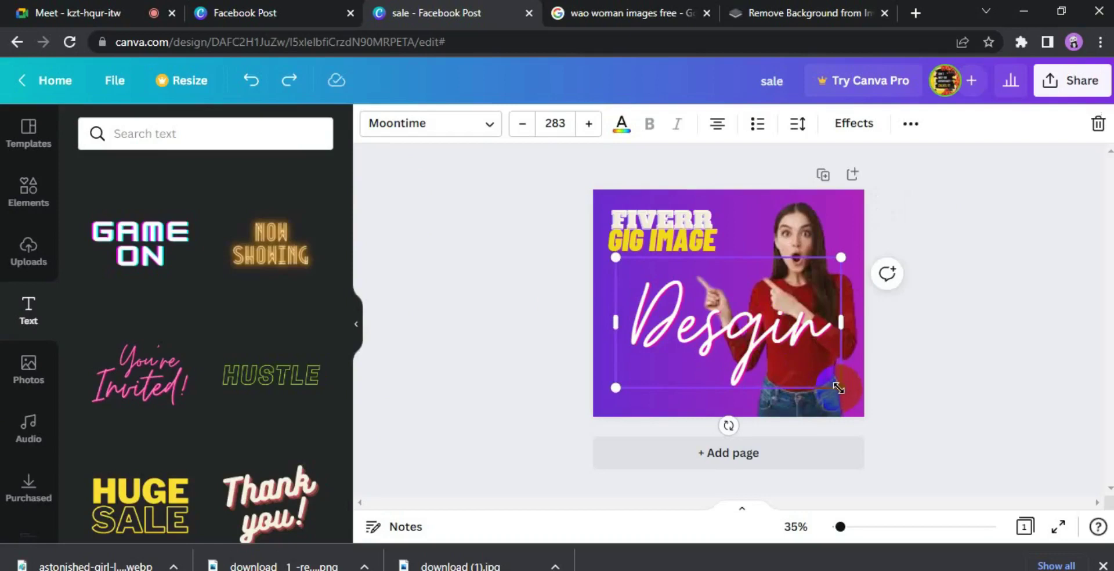
- Shrink the "Desgin" text to a font size of about 142 and place it overlapping the lower edge of GIG IMAGE
drag(807, 372, 725, 332)
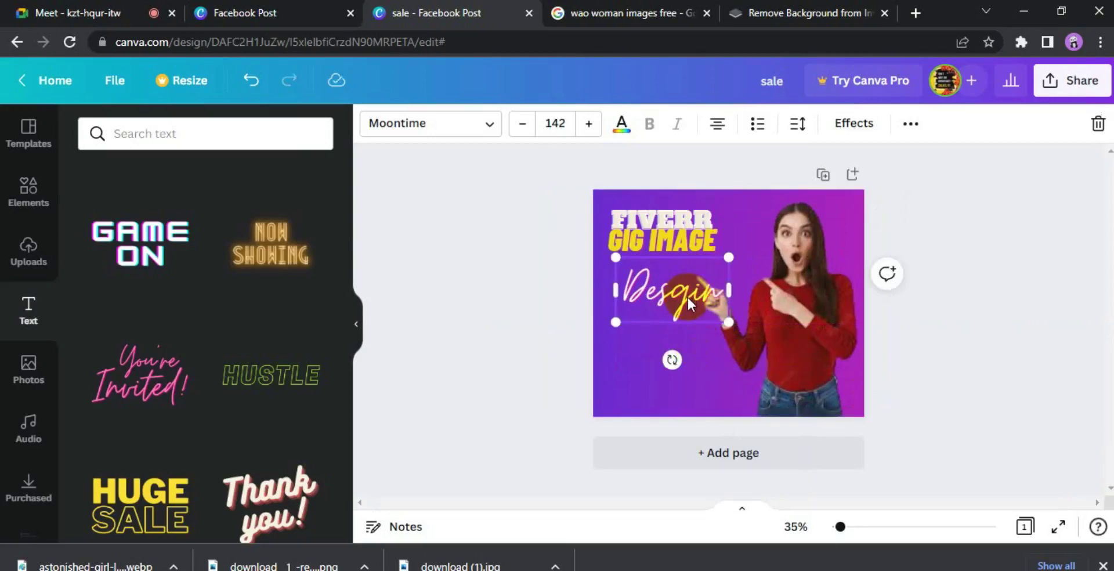
drag(661, 286, 676, 269)
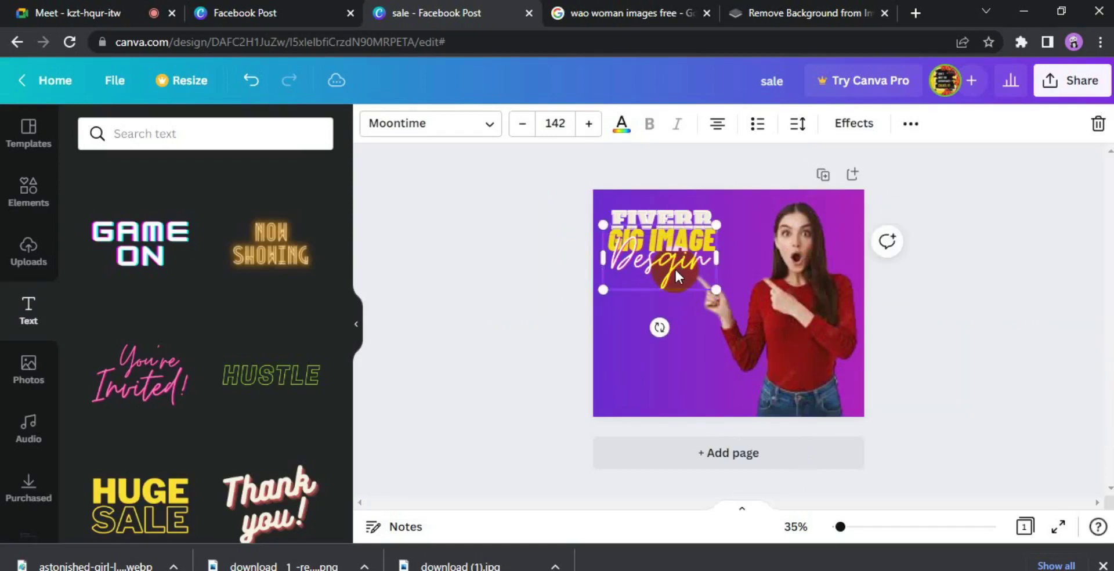
click(672, 272)
click(691, 322)
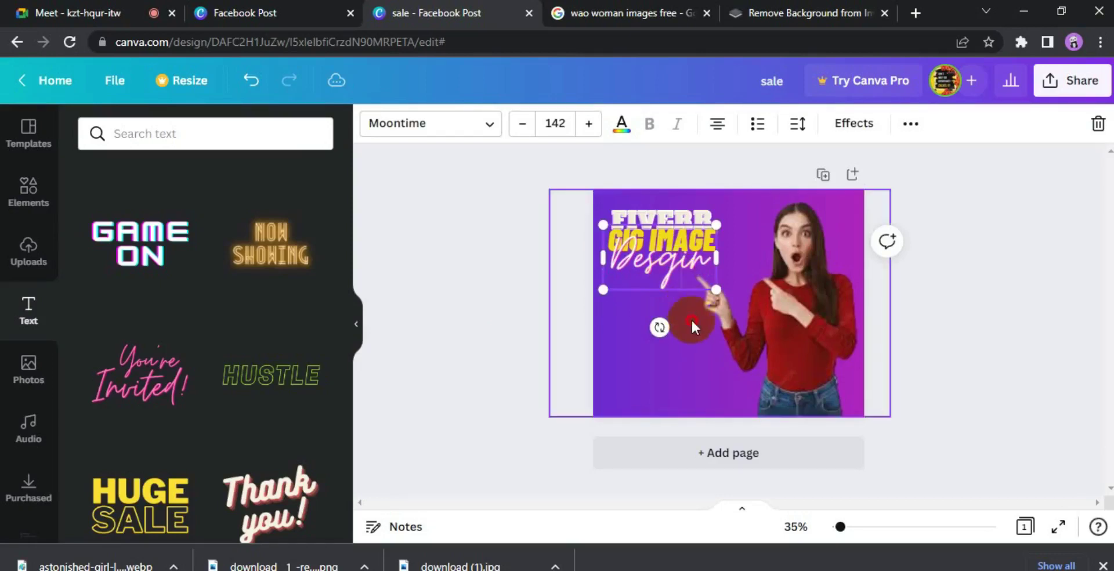
click(738, 226)
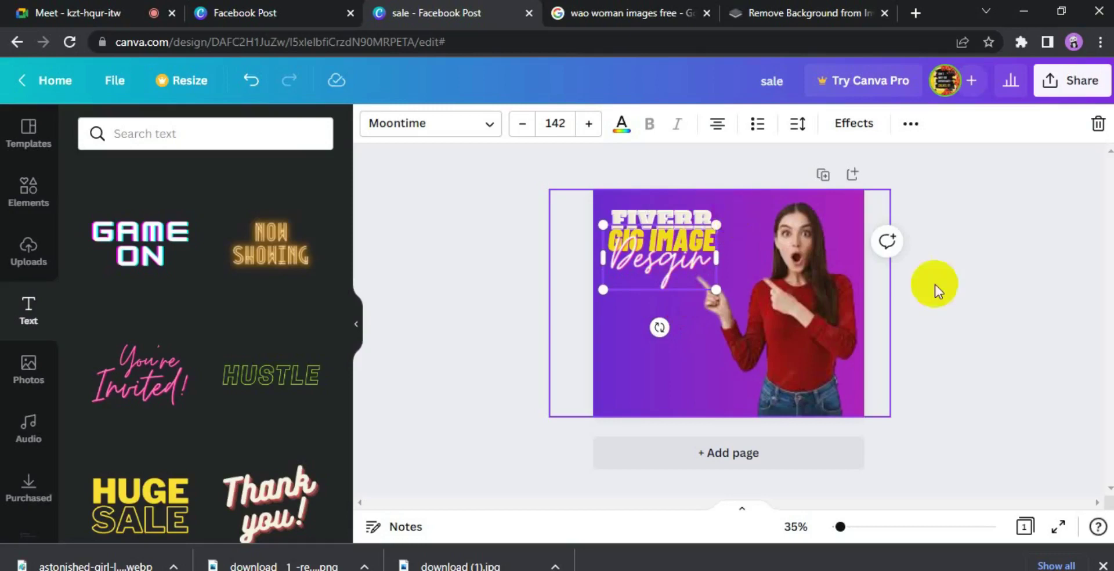
click(754, 298)
key(Delete)
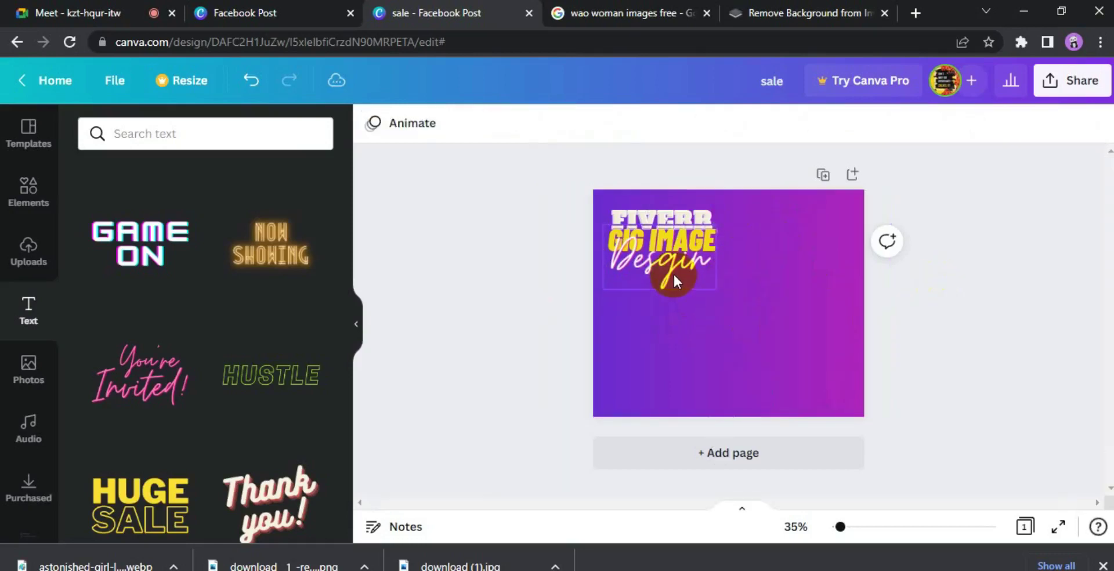
click(792, 370)
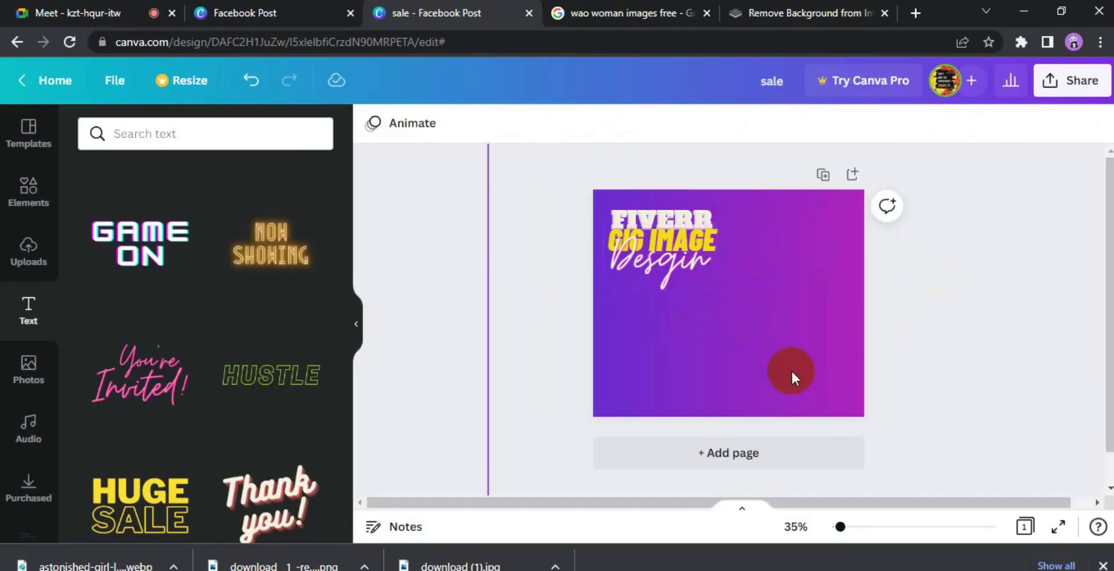
key(ctrl+z)
- Shift the "Desgin" text slightly left so its box meets the page's left edge
click(675, 264)
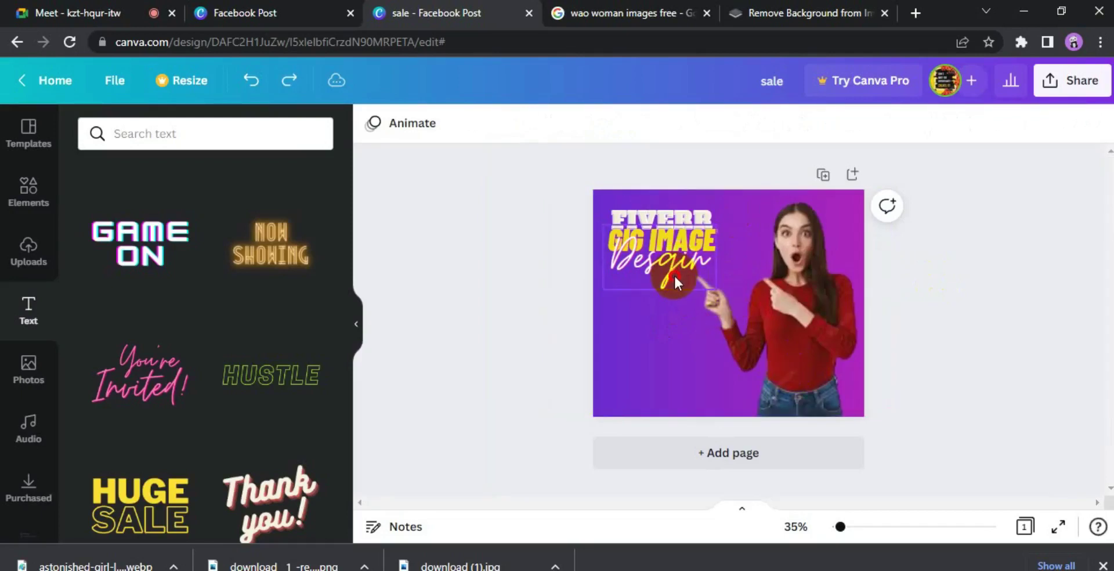
drag(674, 277, 664, 261)
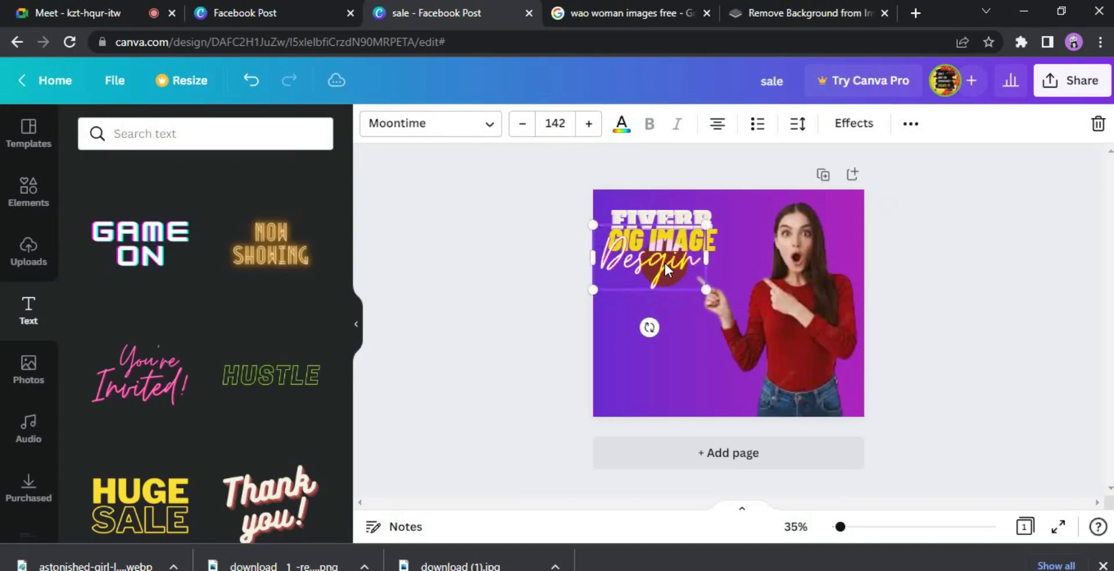
click(730, 221)
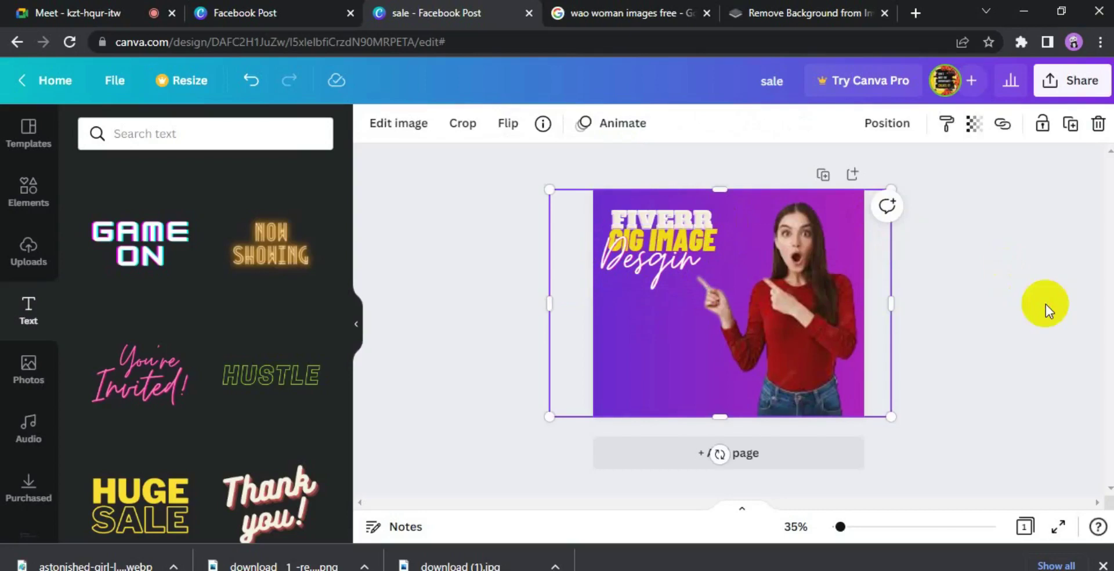
- Move the GIG IMAGE text to the right so it sits offset from FIVERR and the start of "Desgin"
click(709, 242)
drag(708, 243, 713, 246)
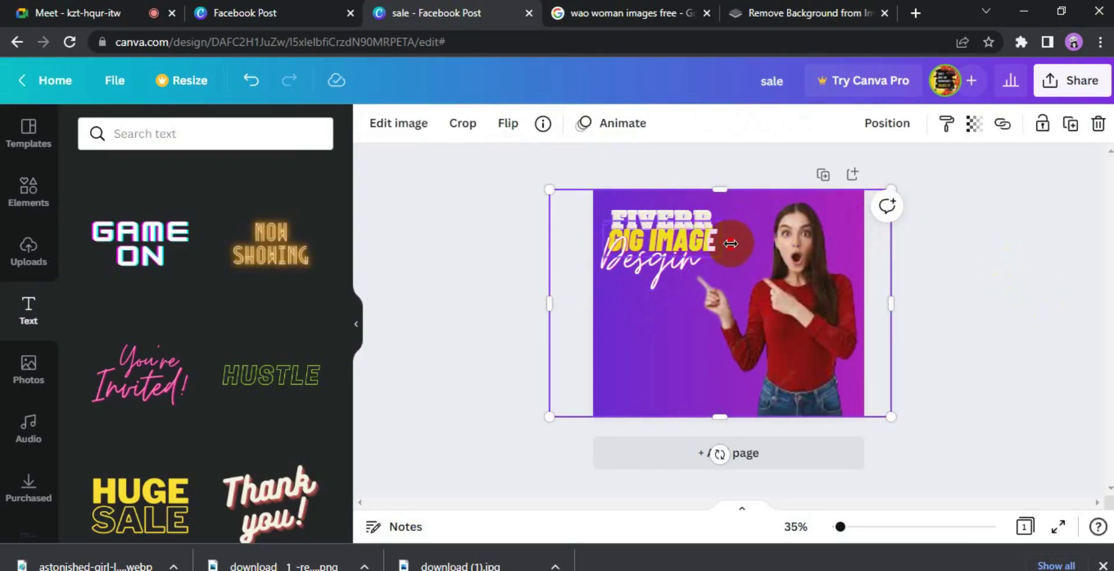
drag(736, 245, 738, 246)
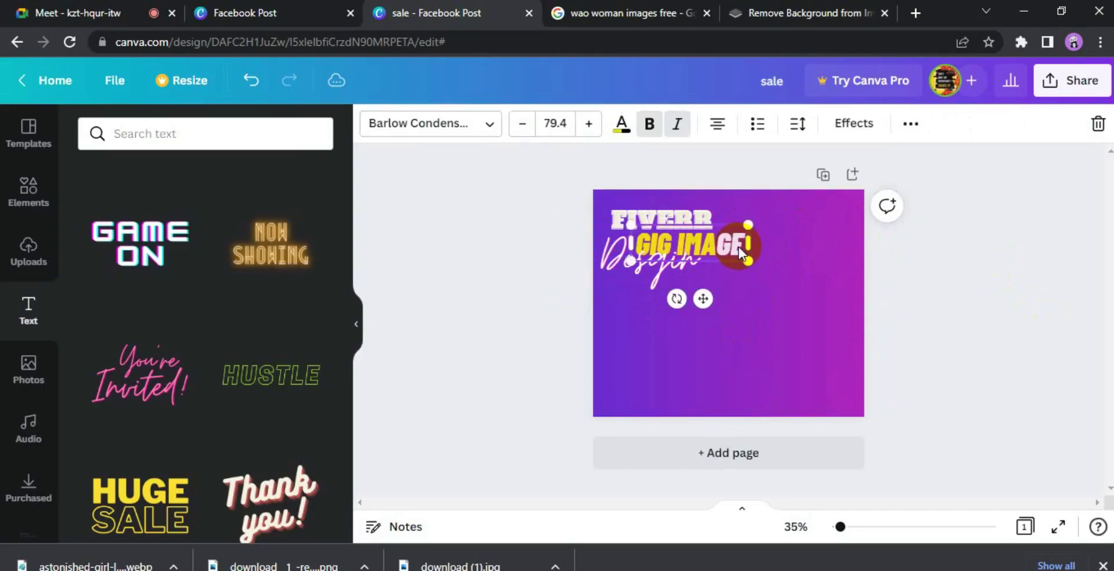
click(617, 268)
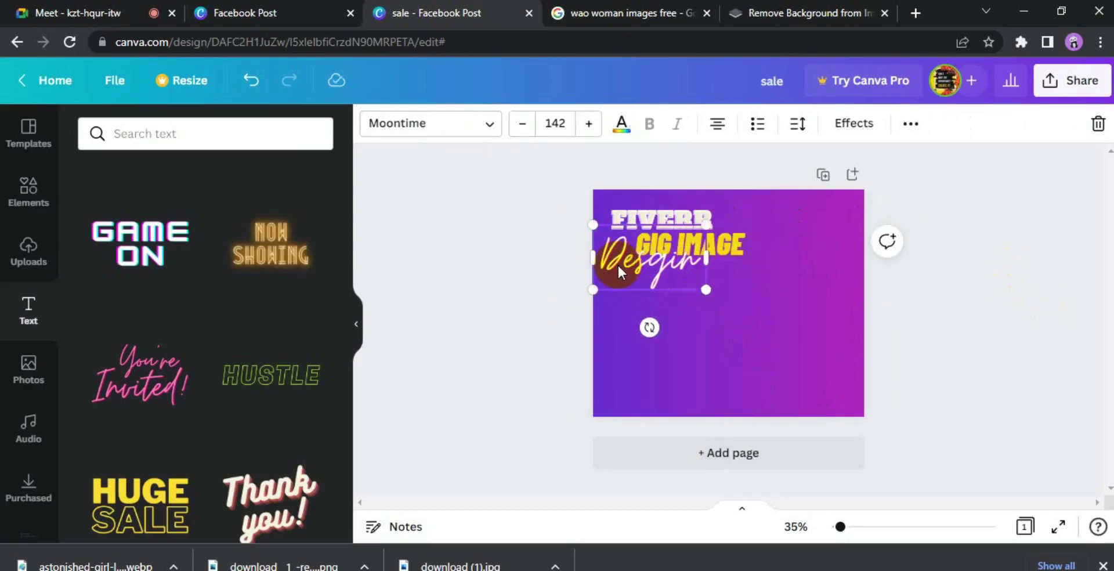
drag(617, 268, 626, 270)
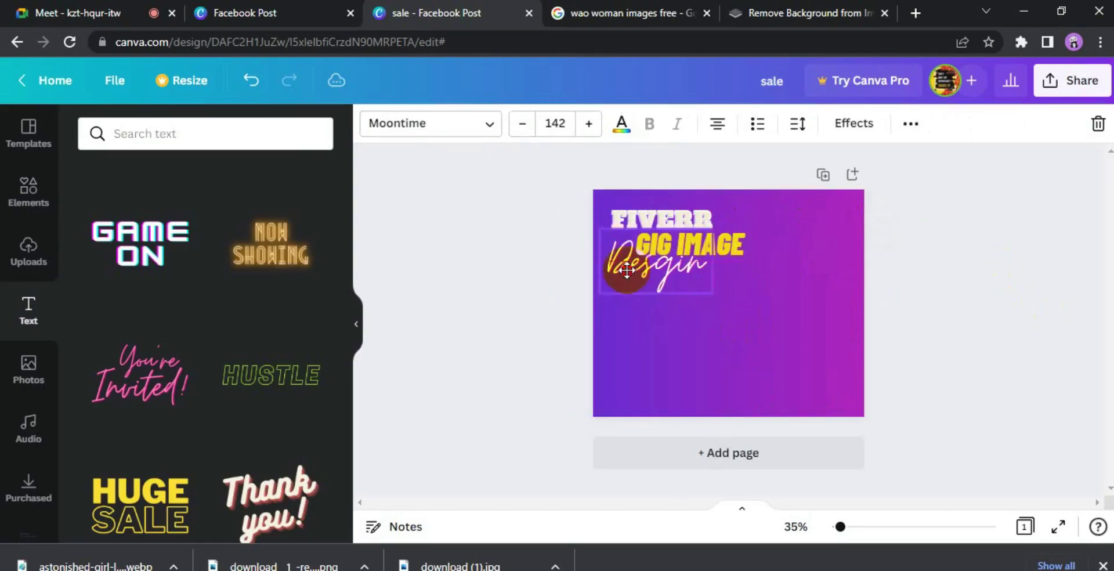
click(814, 328)
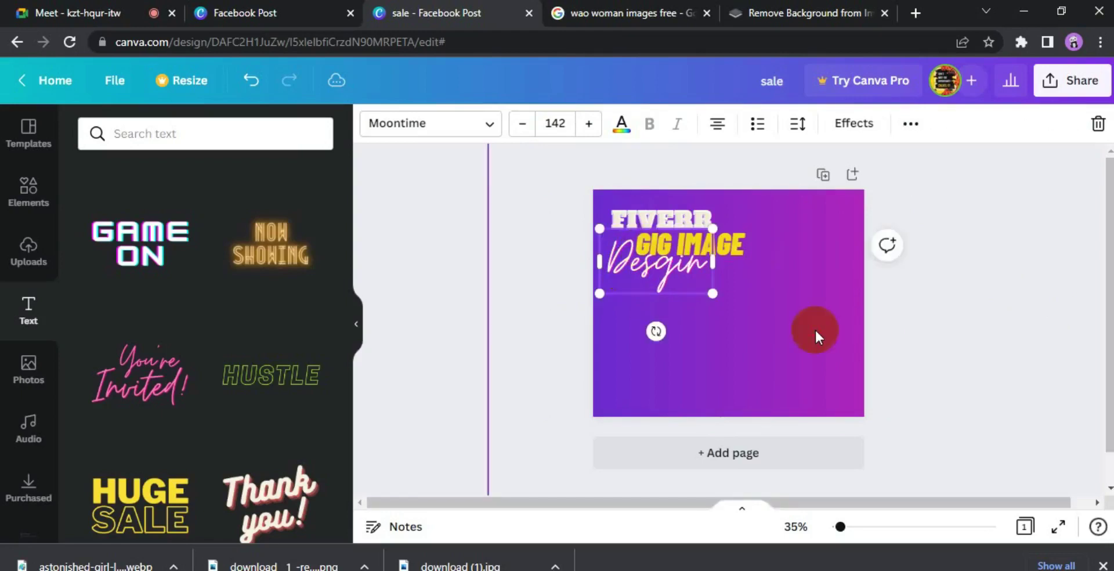
click(815, 329)
- Undo the recent moves of the "Desgin" and GIG IMAGE texts and the removal of the woman's photo
key(ctrl+z)
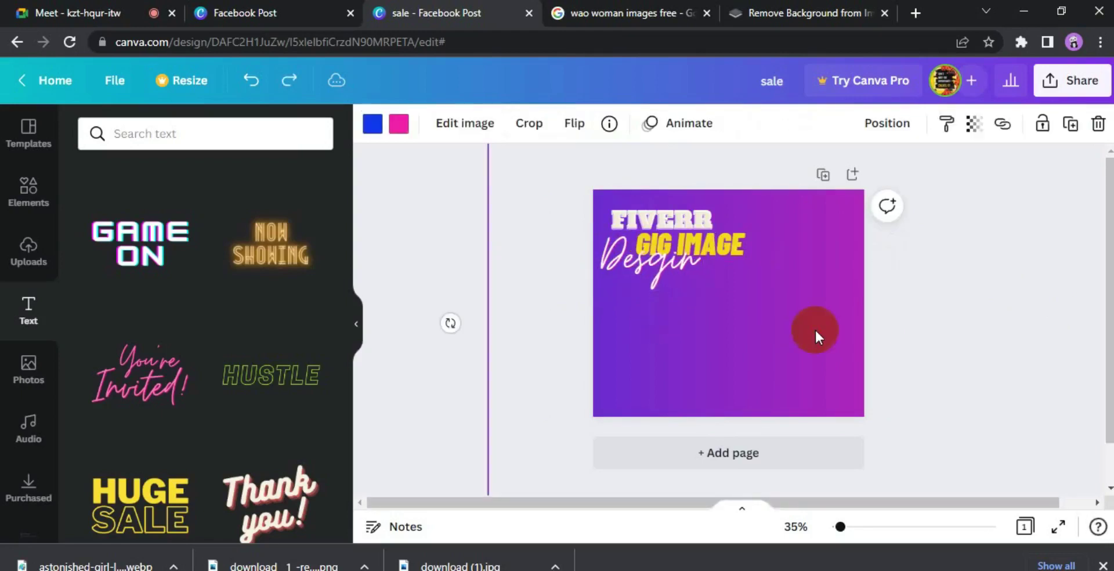
key(ctrl+z)
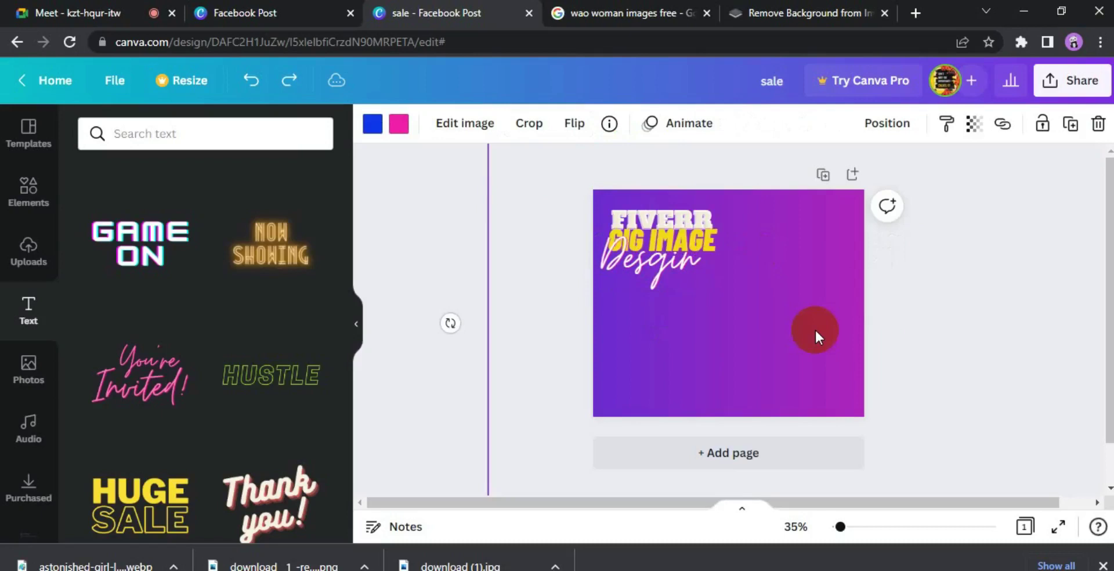
key(ctrl+z)
- Move the GIG IMAGE text slightly right so it sits offset from FIVERR while staying clear of the woman's face
click(708, 247)
drag(709, 247, 714, 251)
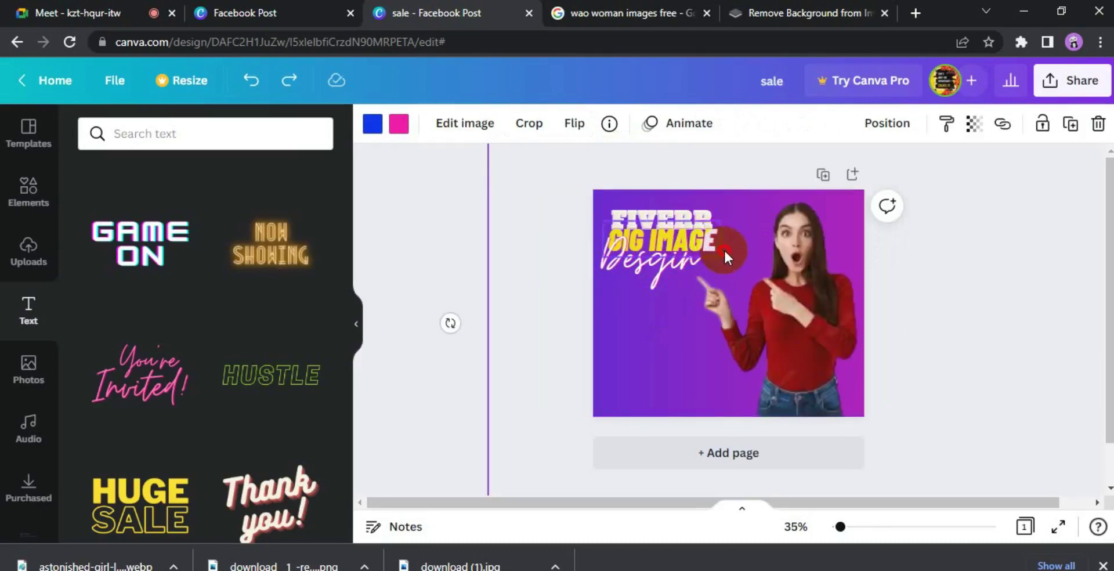
drag(730, 249, 734, 258)
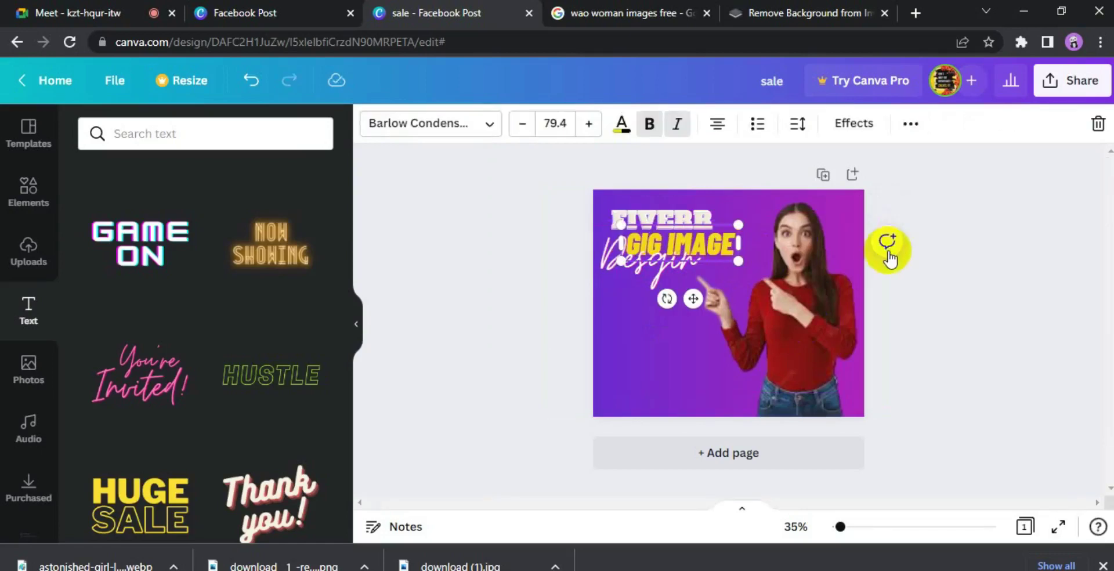
click(999, 297)
click(639, 271)
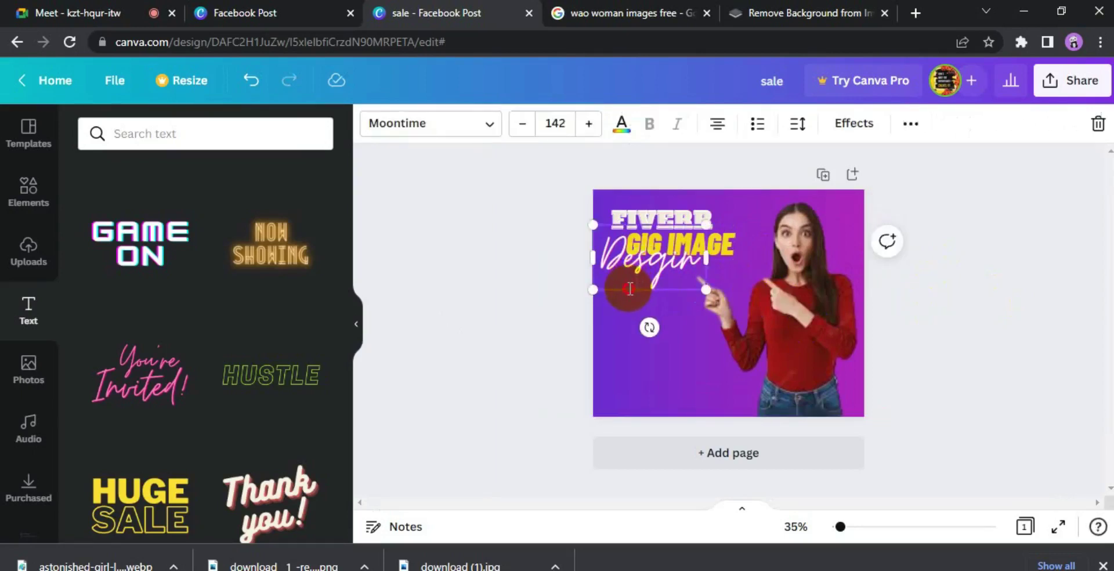
drag(701, 297, 701, 297)
click(691, 349)
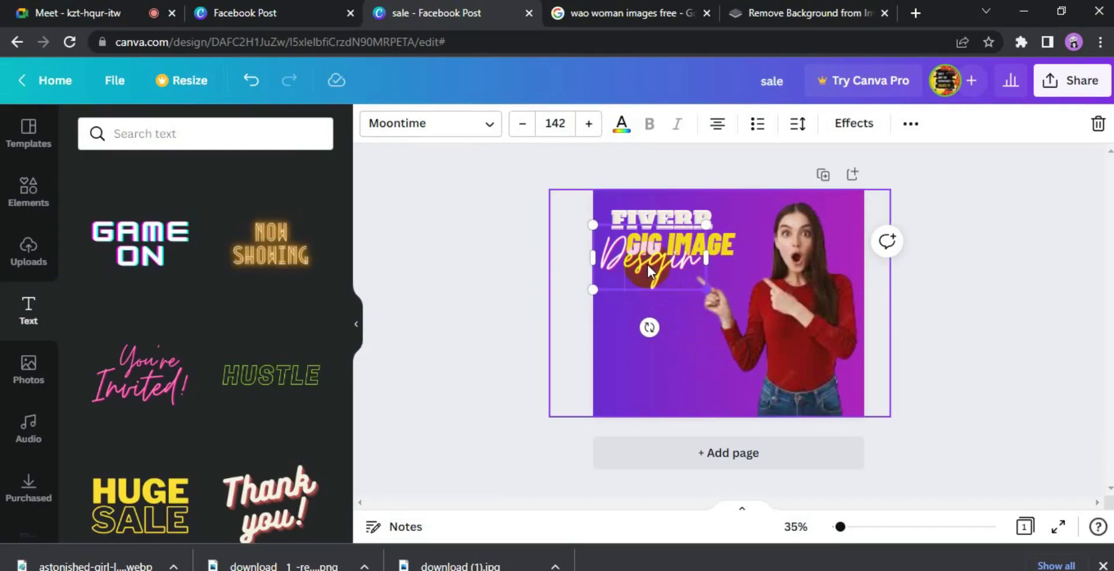
click(628, 329)
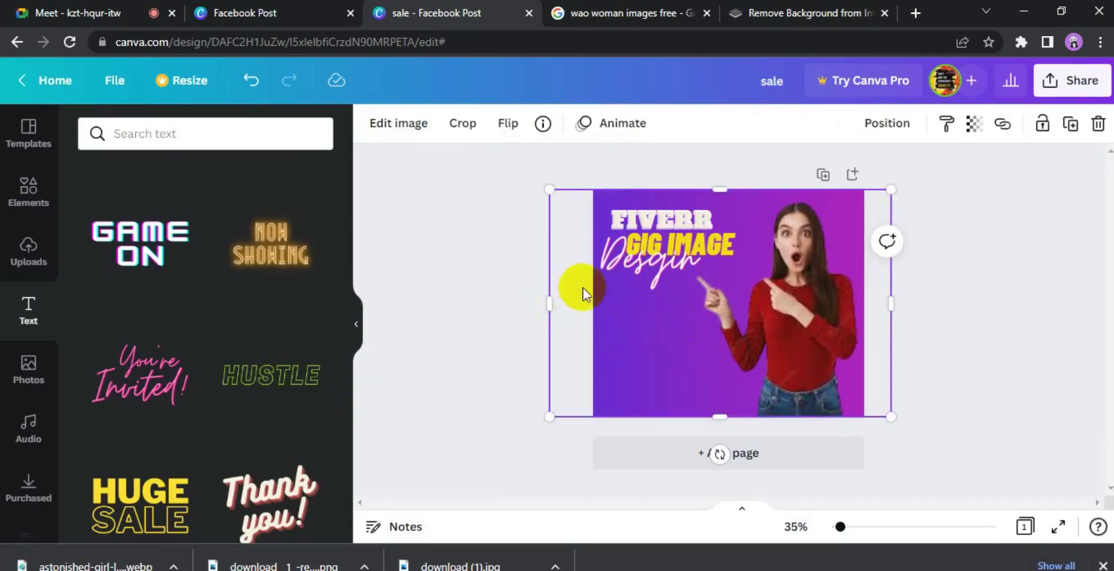
key(Delete)
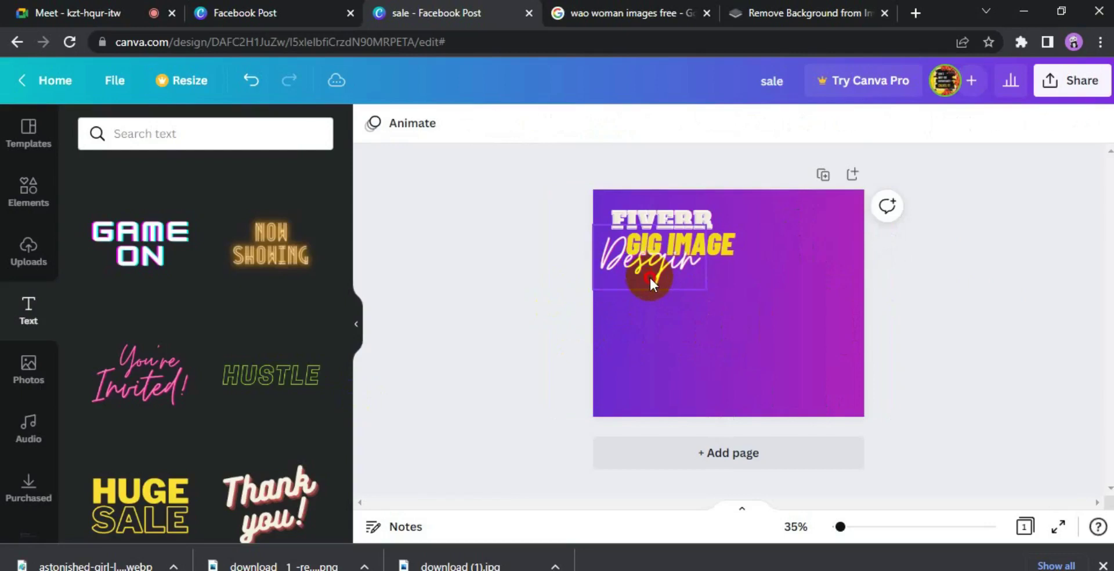
click(648, 276)
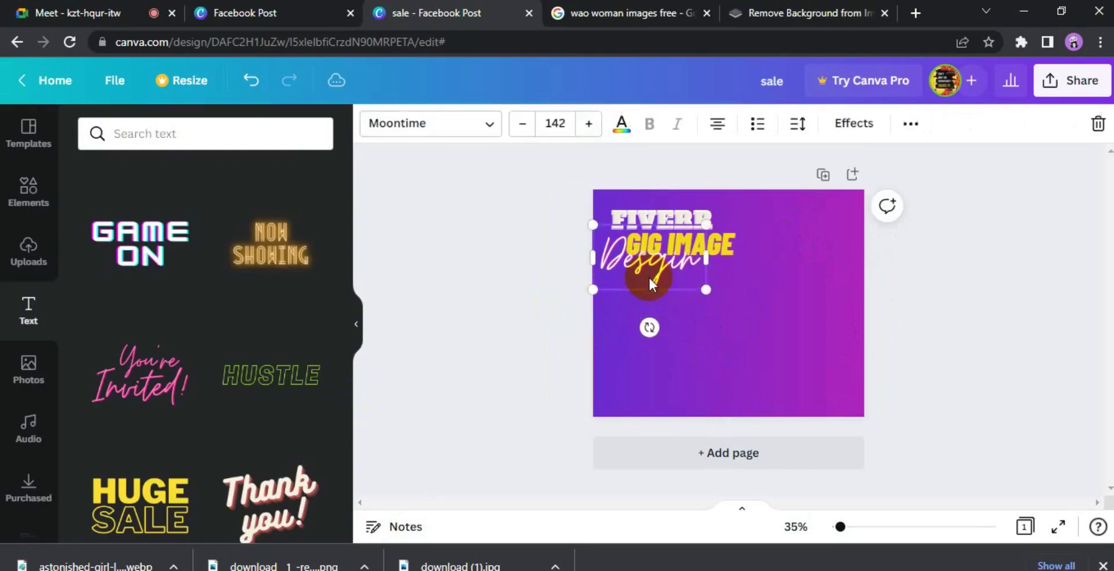
key(ctrl+z)
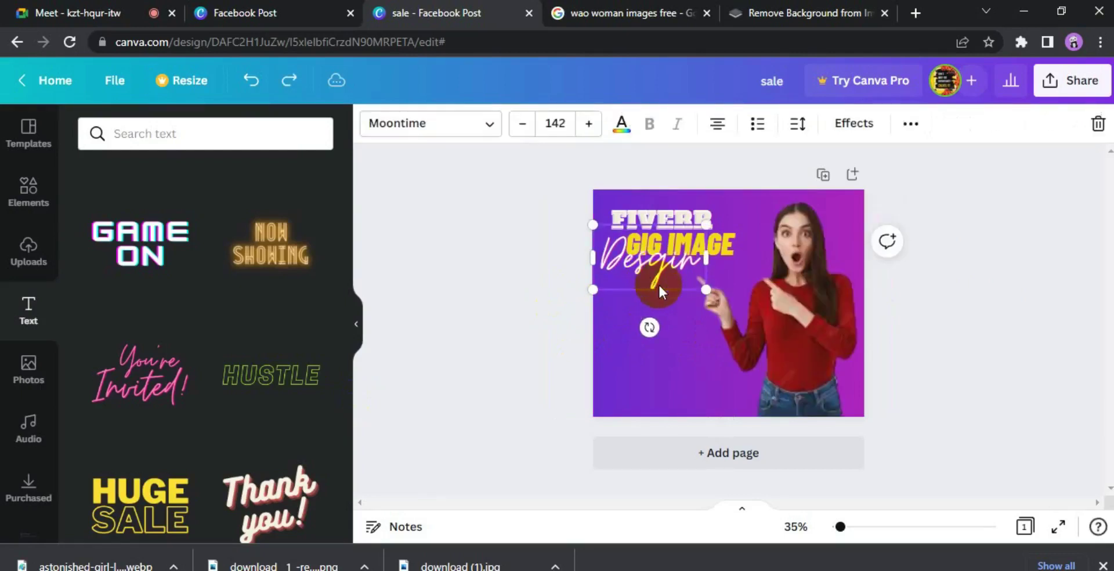
click(1085, 317)
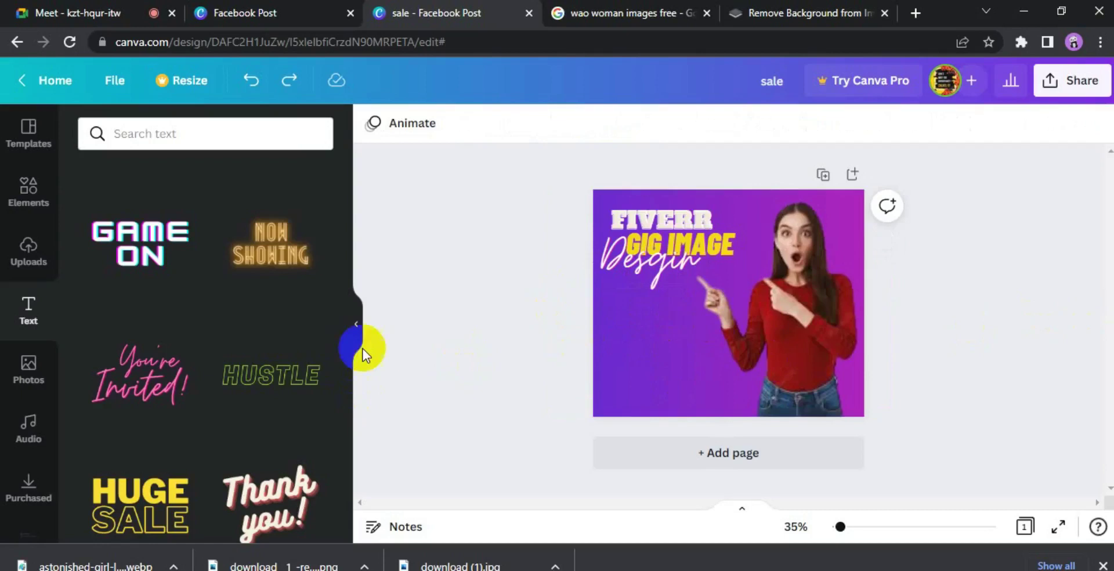
click(357, 324)
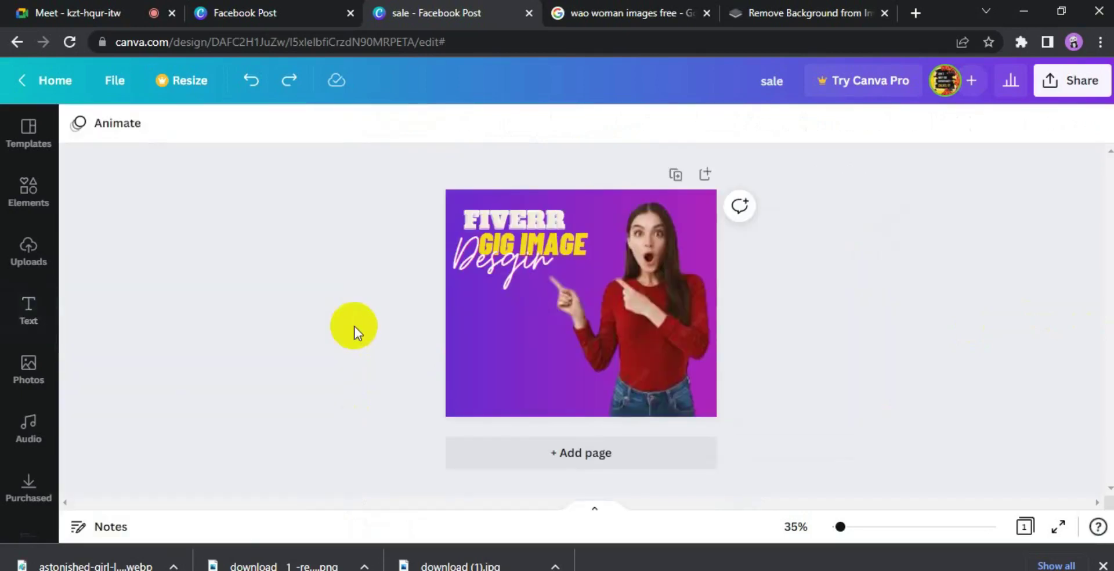
click(32, 308)
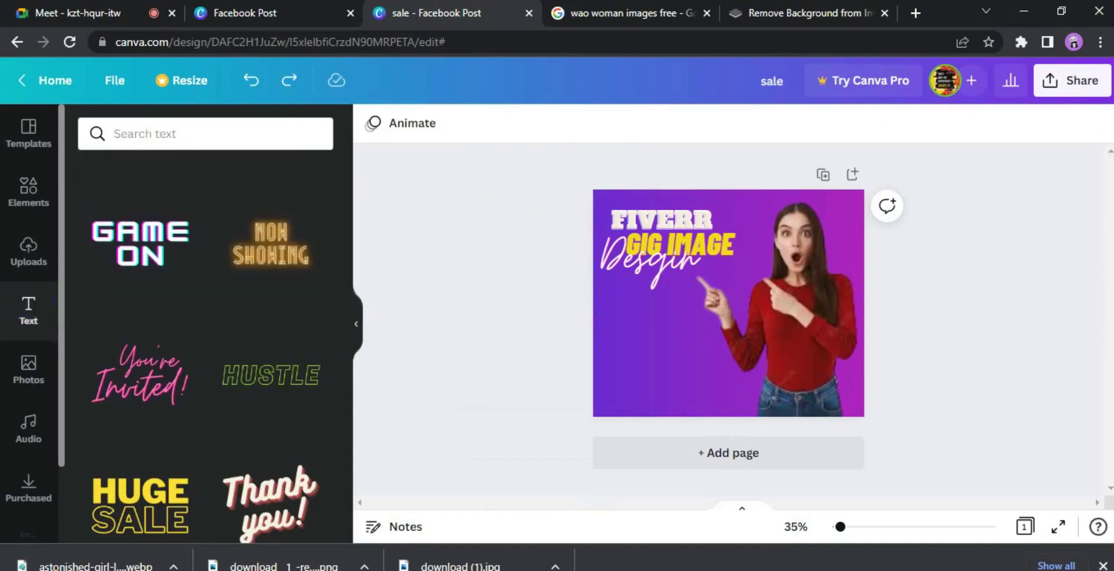
click(695, 337)
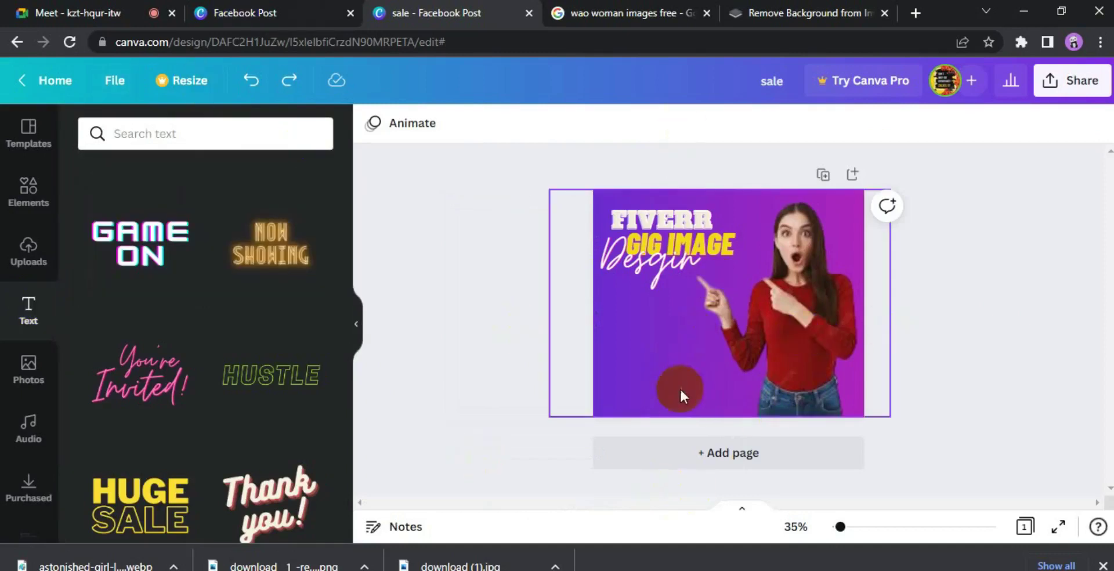
click(607, 388)
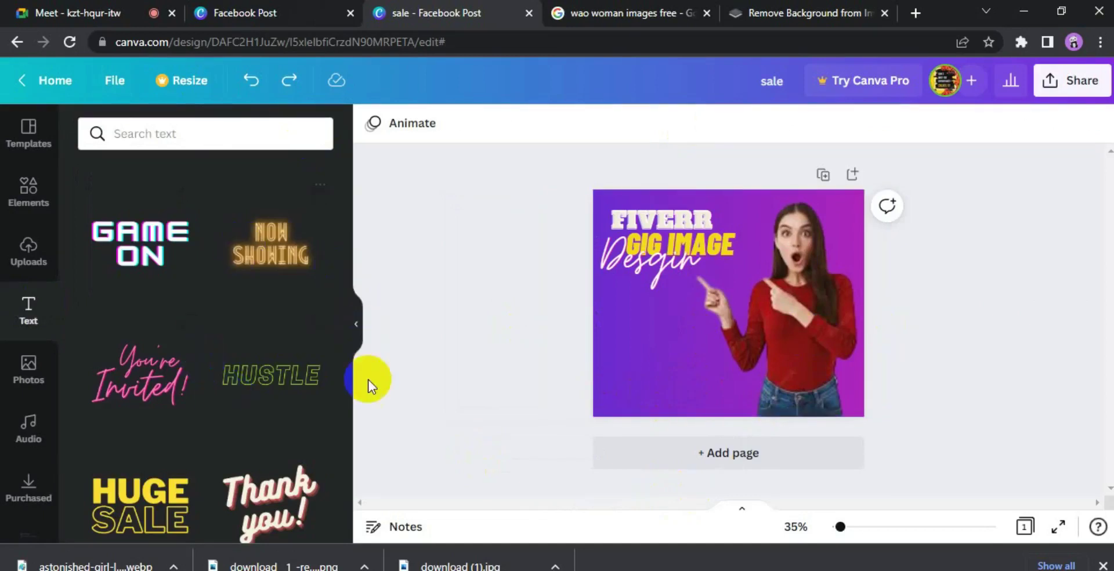
- Add a subheading to the page with the text "Stand Out From"
drag(347, 389, 341, 157)
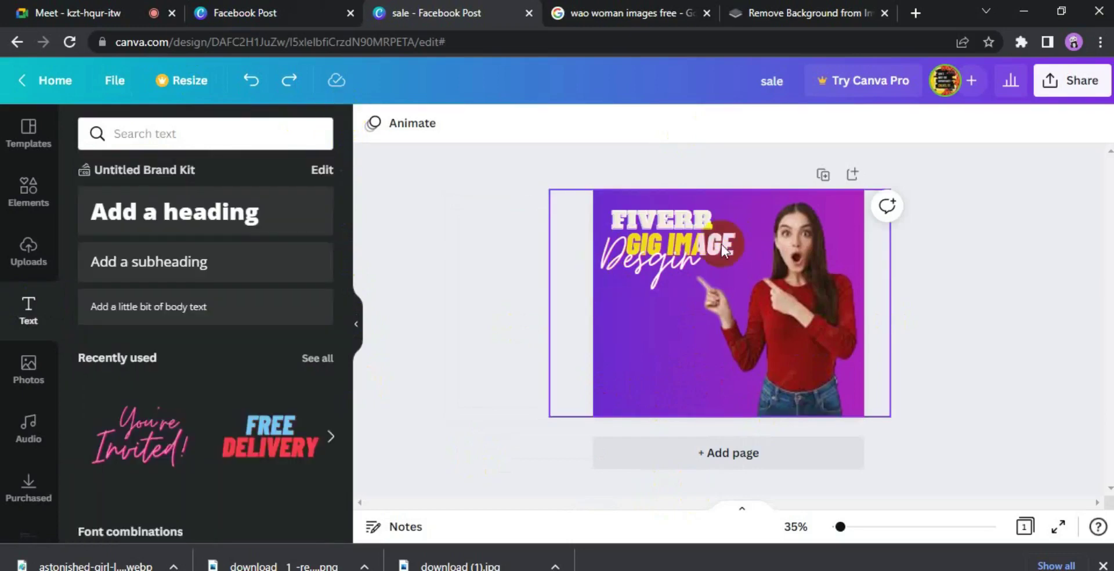
click(209, 265)
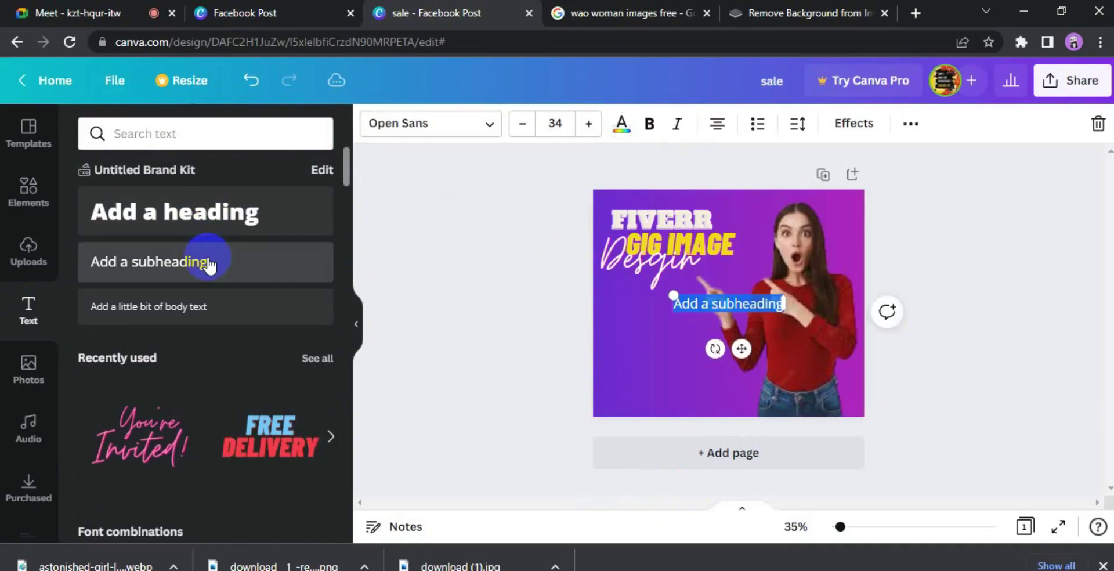
key(BackSpace)
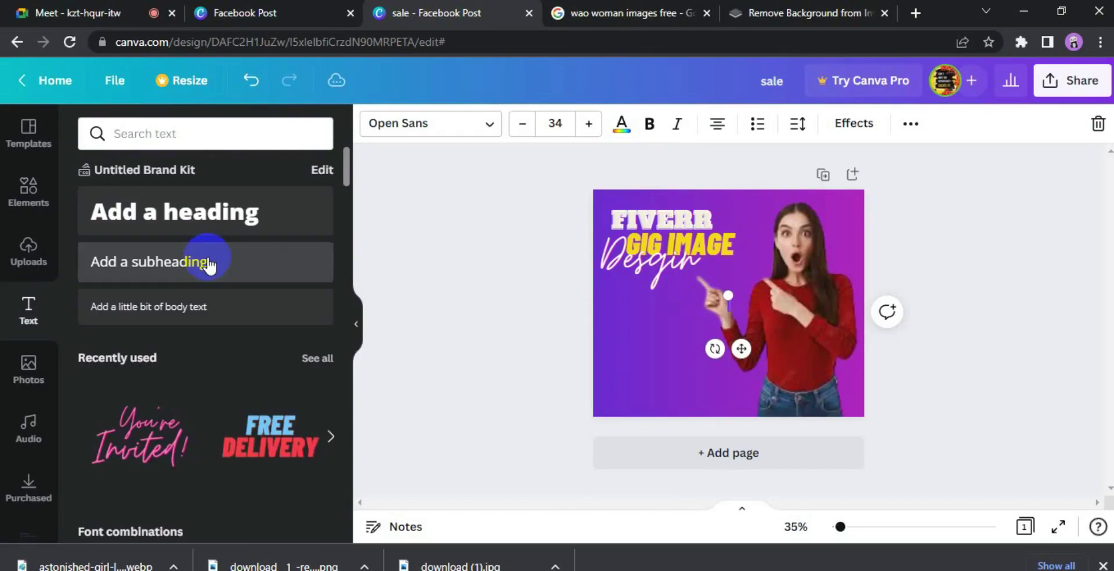
text(S)
text(a)
text(ar)
text(d)
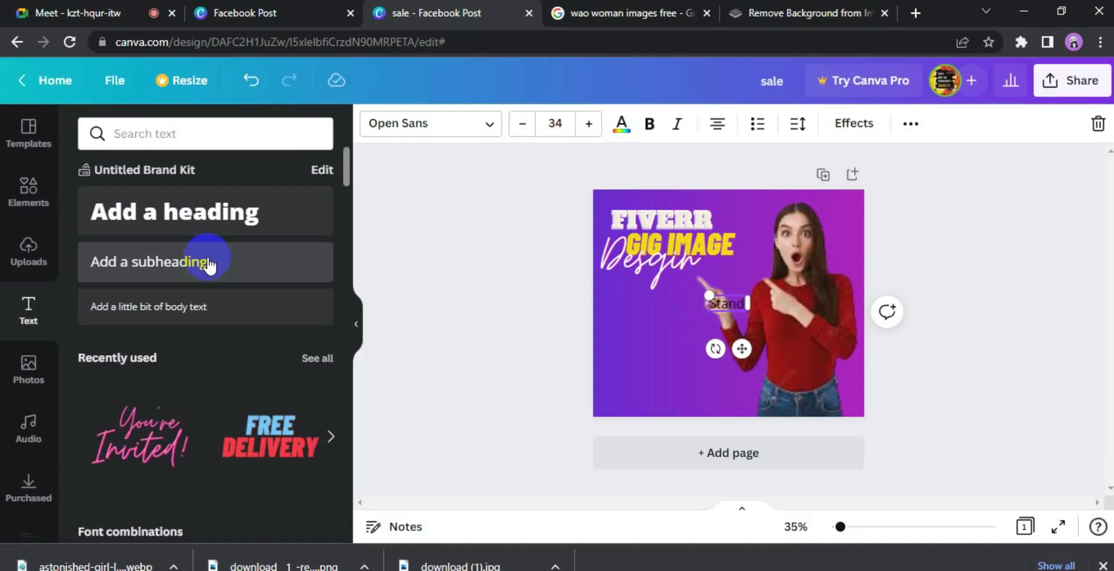
text( Out)
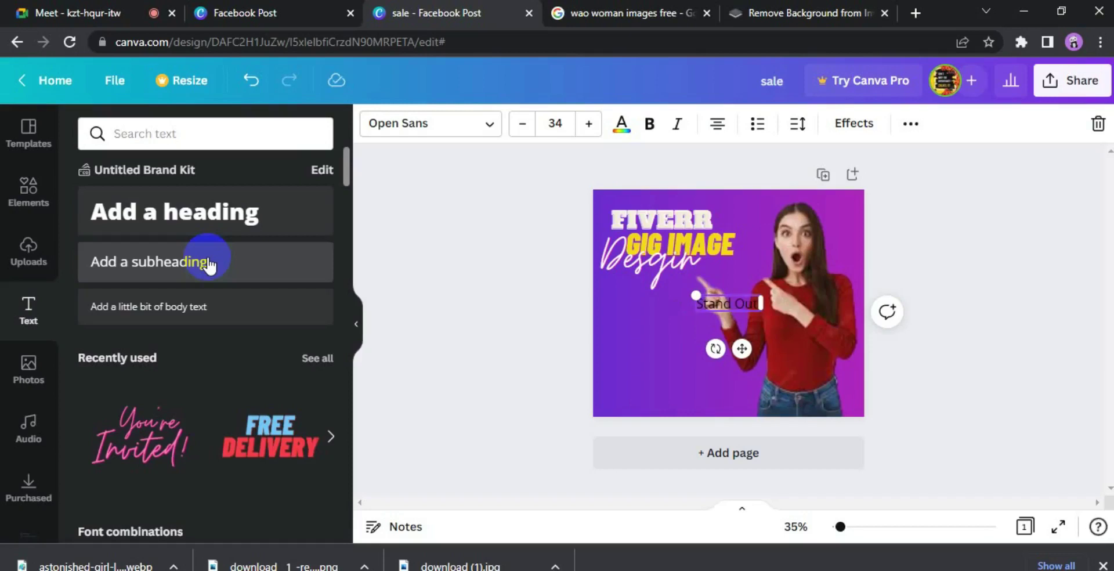
text(!)
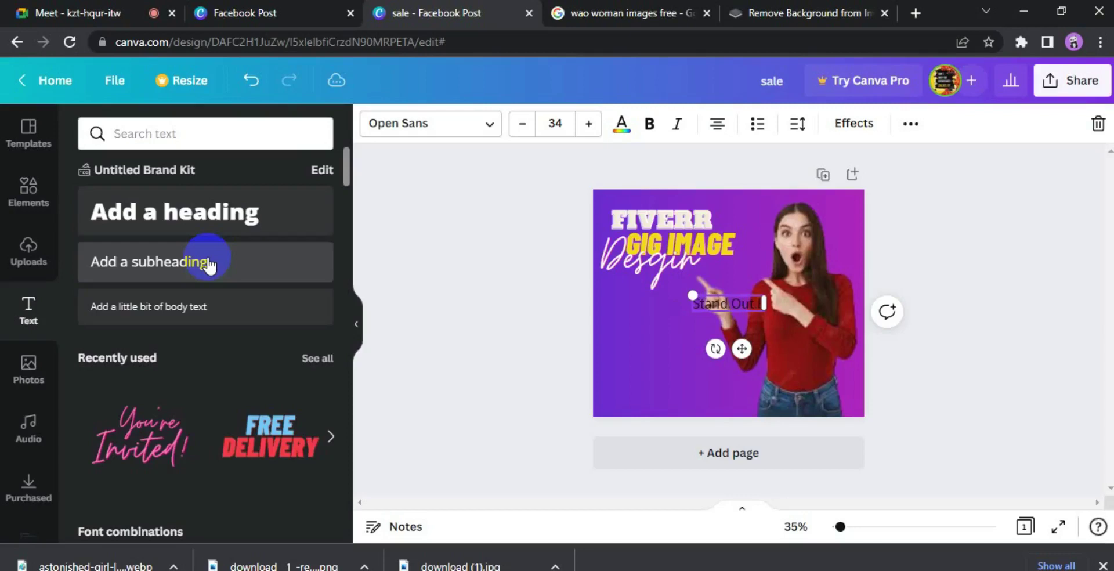
text(!)
key(BackSpace)
key(BackSpace)
text(From)
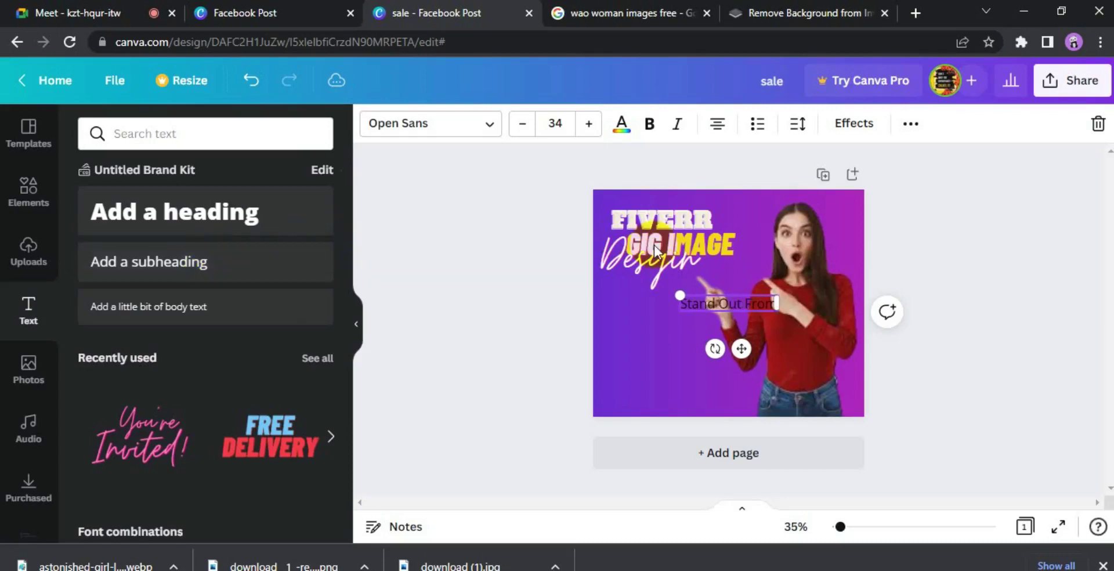
- Make the "Stand Out From" text white and bold, and move it to the lower-left area of the page
drag(777, 303, 670, 303)
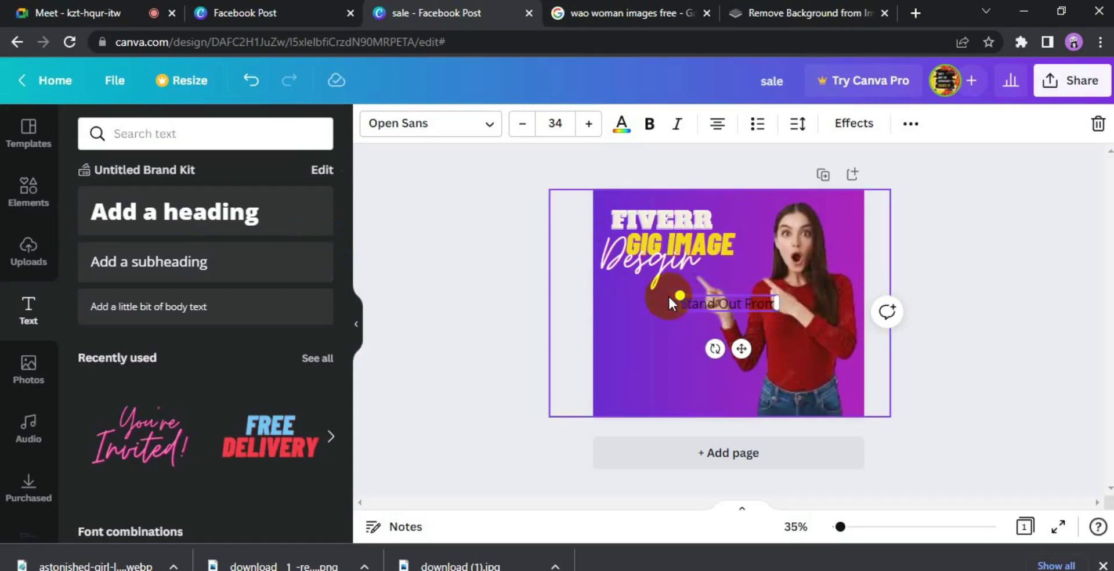
drag(776, 303, 682, 294)
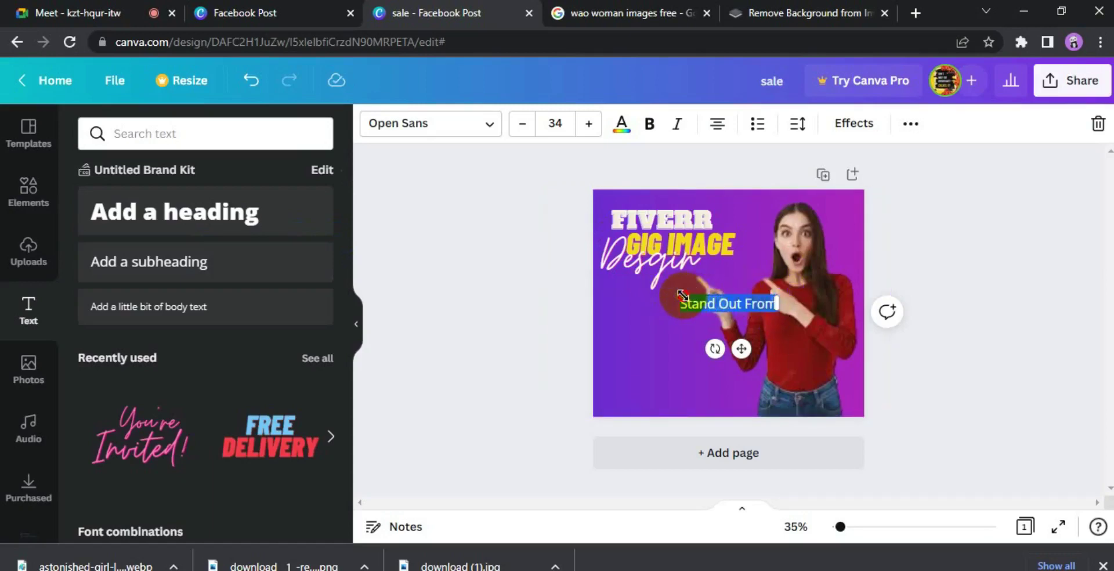
click(622, 124)
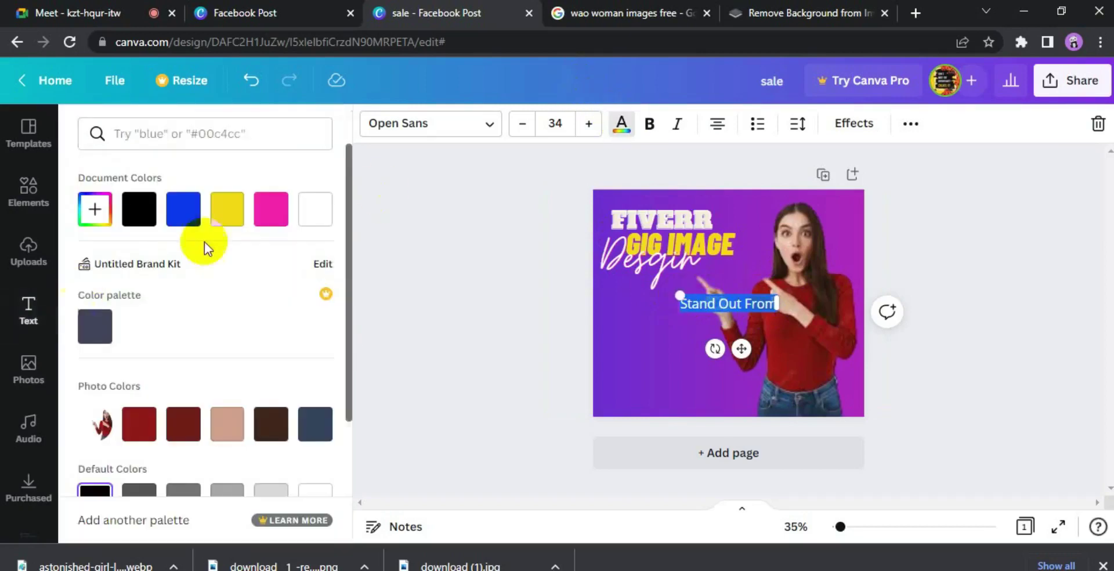
click(314, 216)
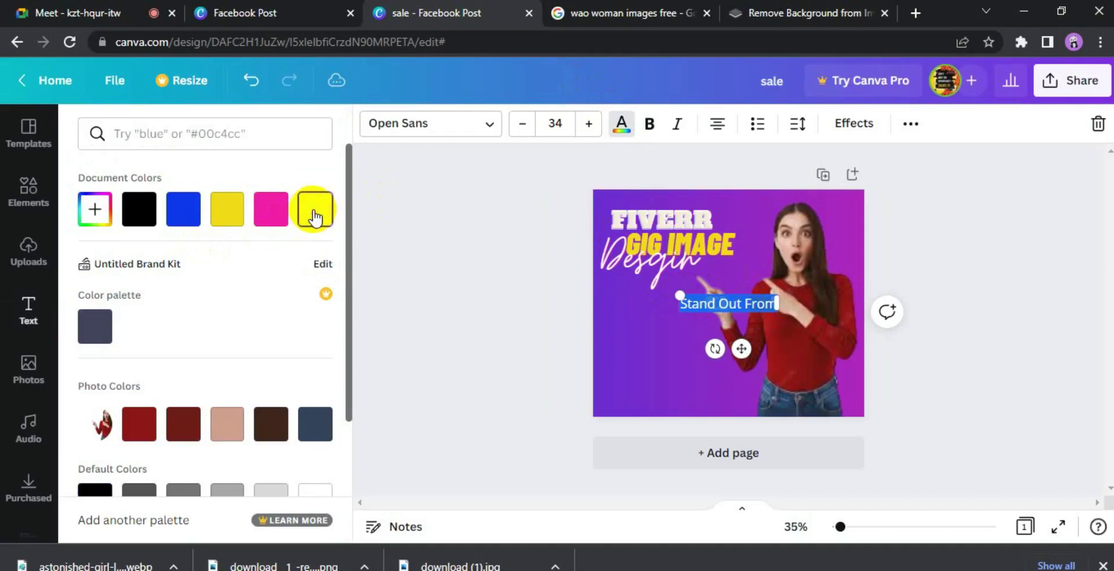
click(650, 124)
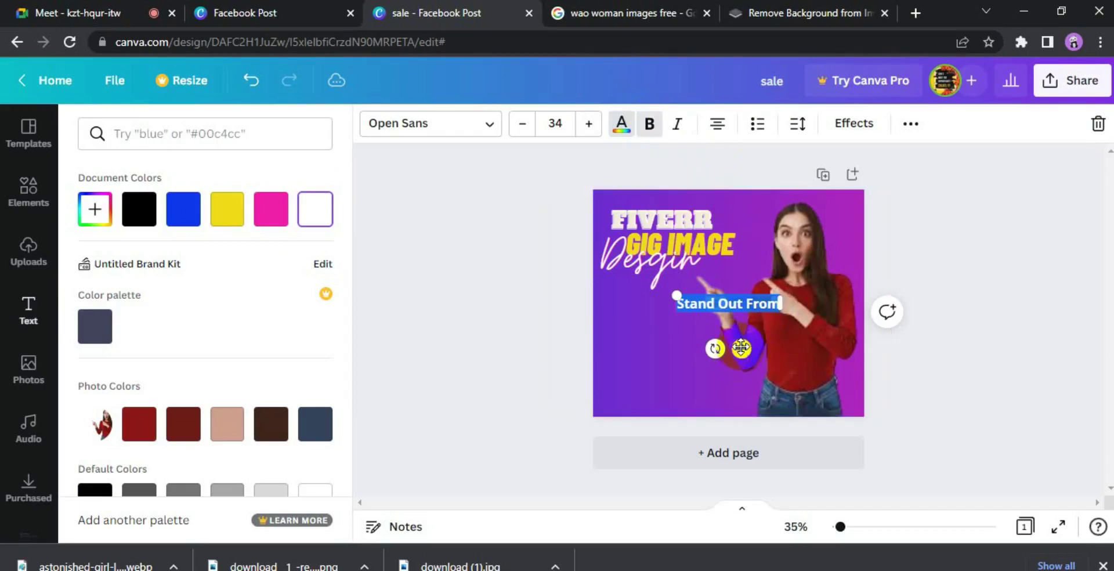
drag(705, 375, 679, 408)
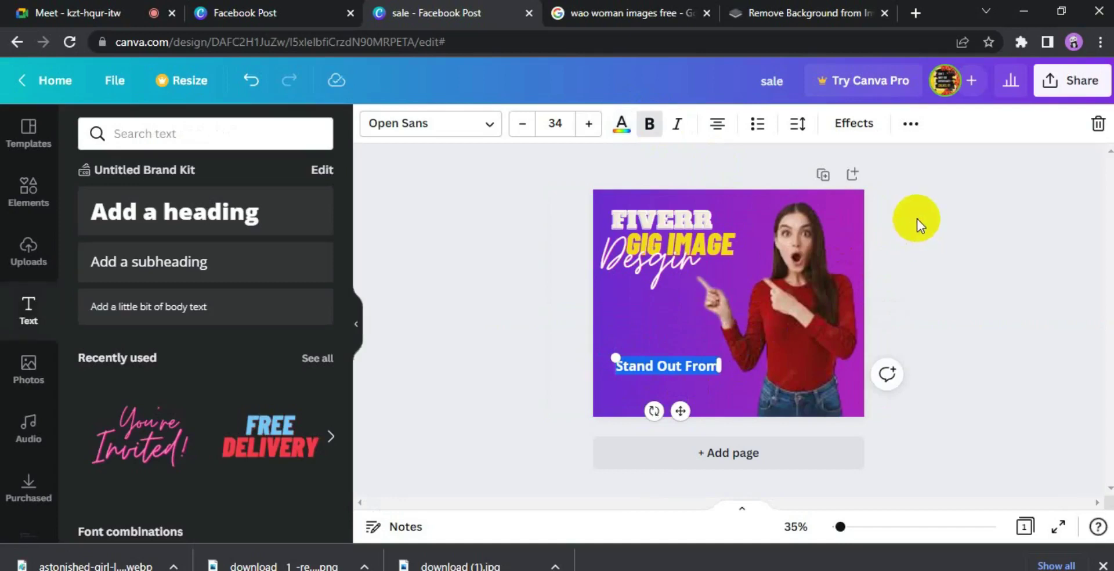
click(916, 225)
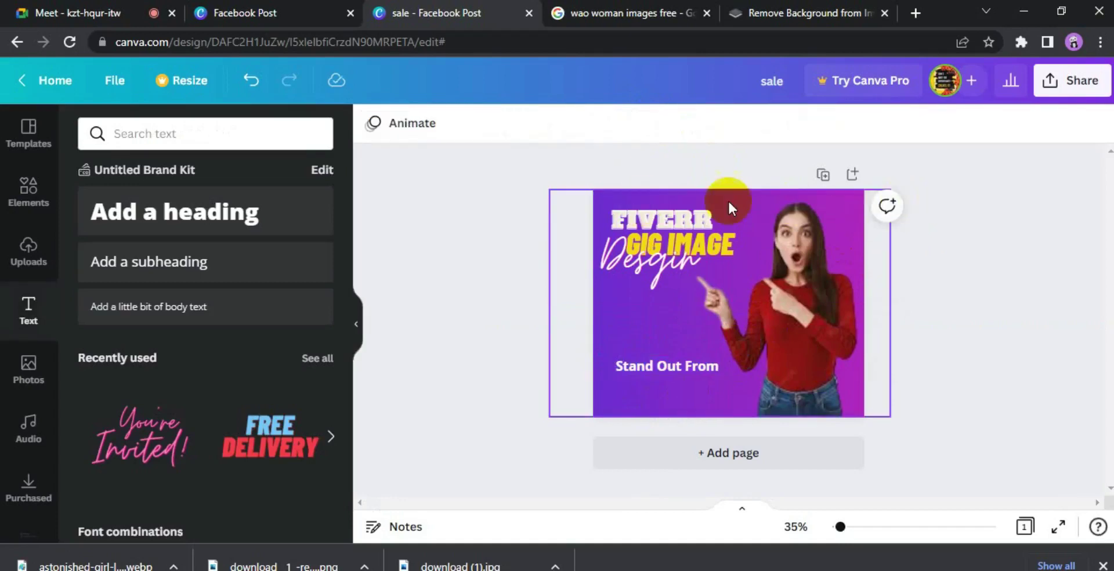
- Copy the yellow GIG IMAGE text and paste a duplicate onto the page
right_click(724, 249)
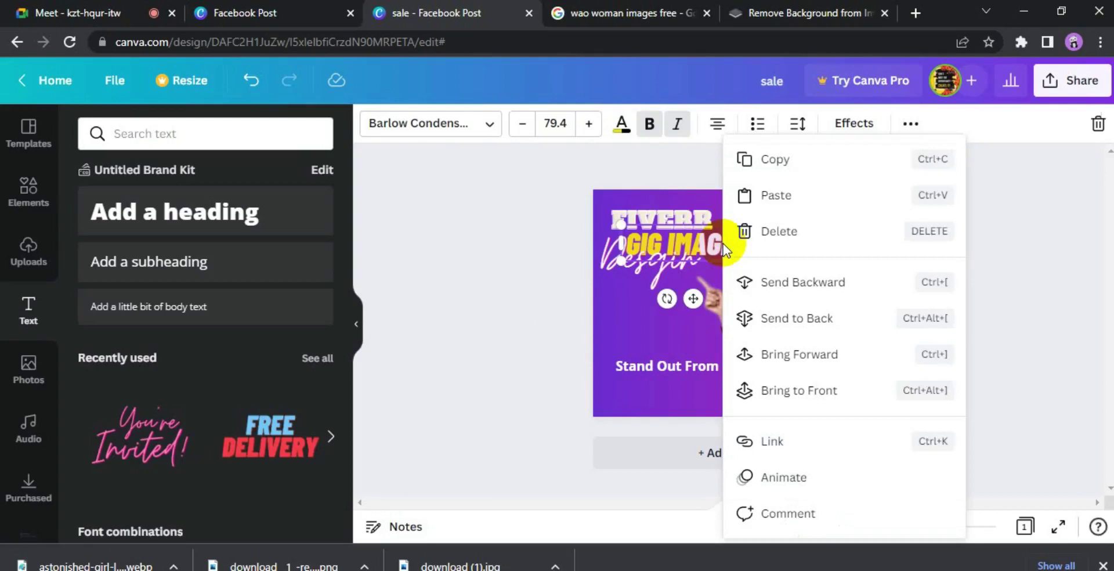
click(776, 162)
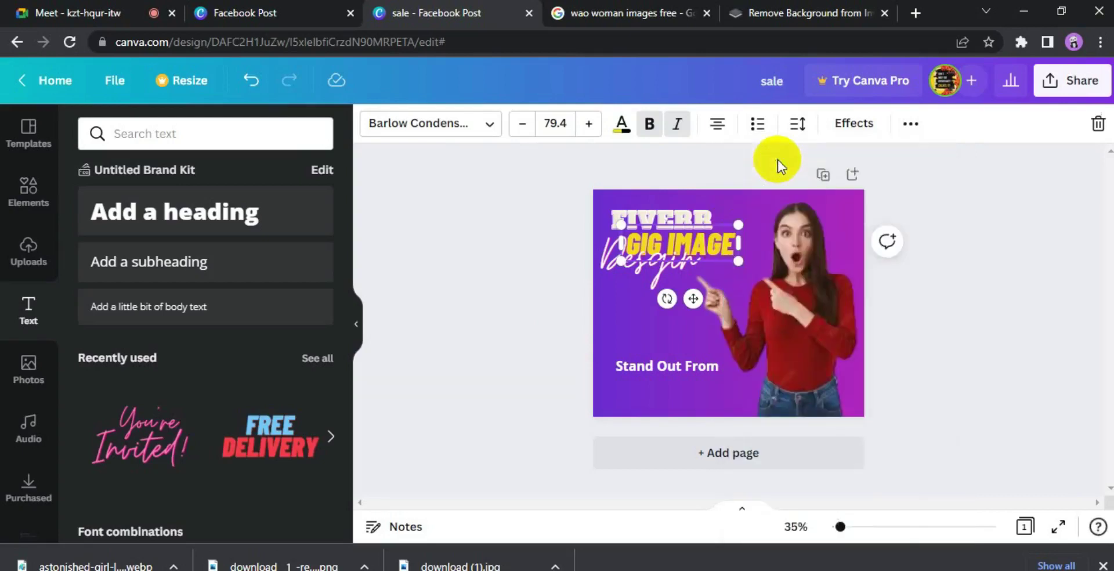
right_click(689, 382)
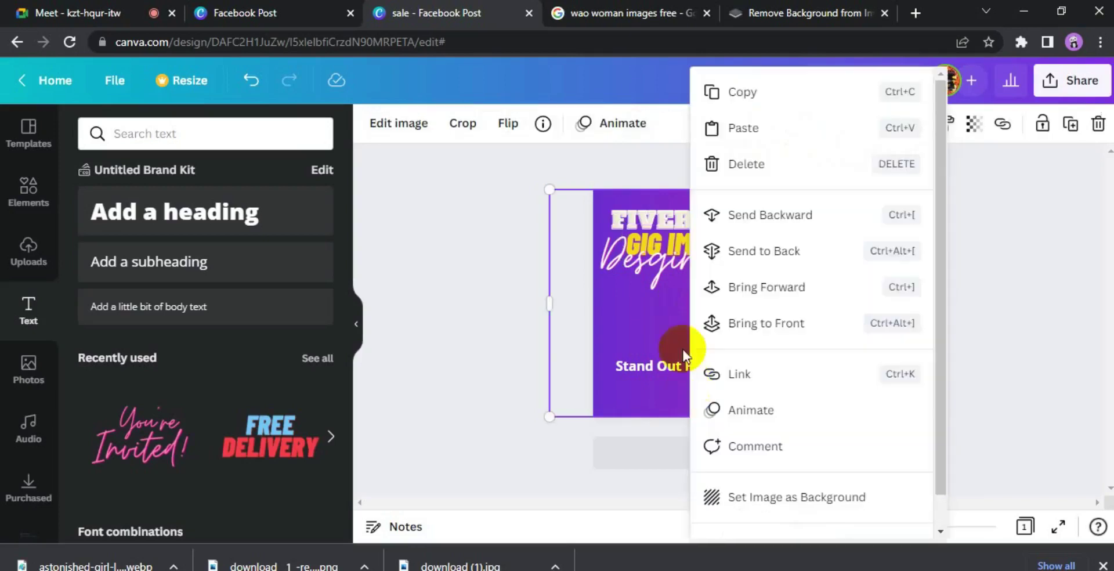
click(747, 127)
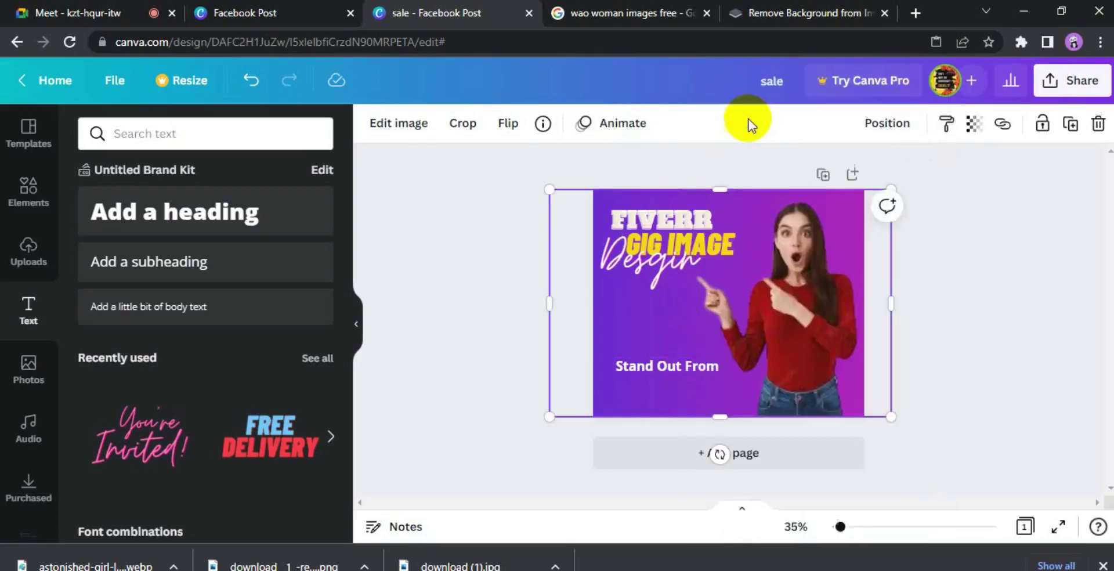
- Undo the pasted duplicate of the GIG IMAGE text
key(ctrl+z)
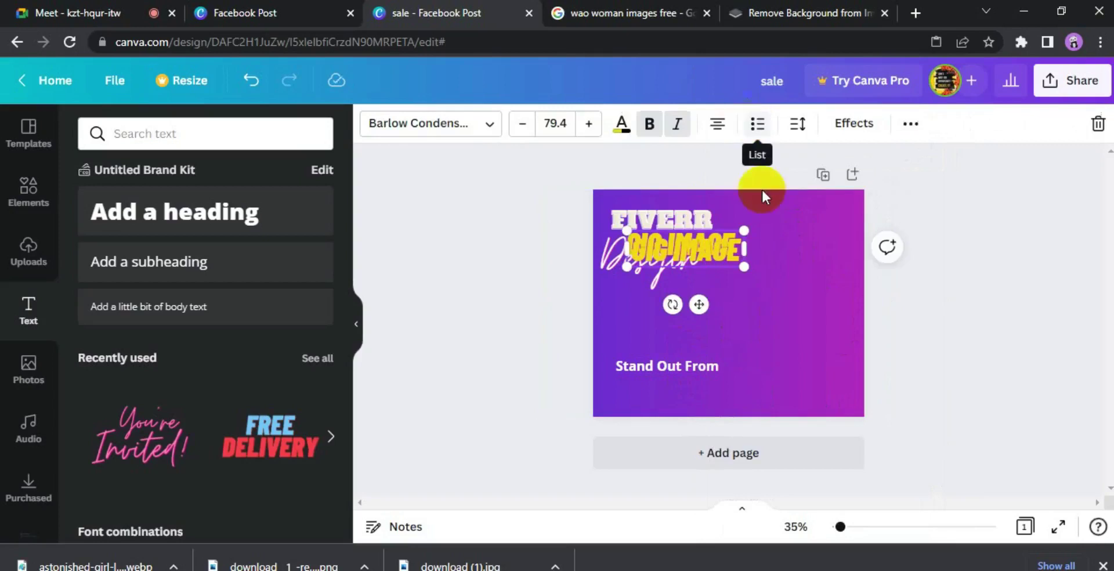
drag(744, 266, 740, 266)
key(ctrl+z)
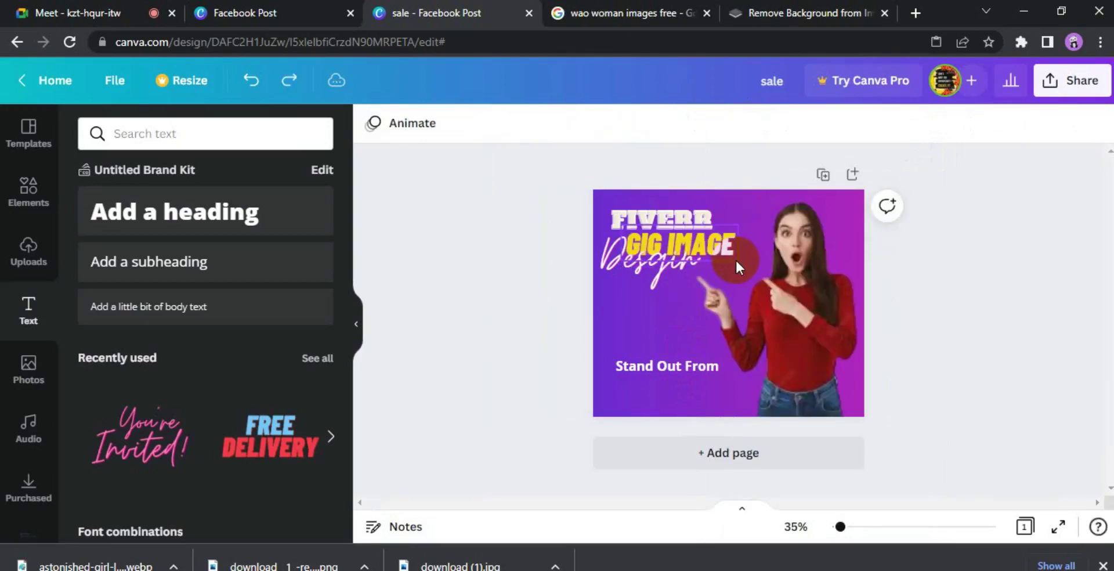
- Try to copy the yellow GIG IMAGE text and paste a duplicate in the page's lower area, and undo the paste
right_click(735, 262)
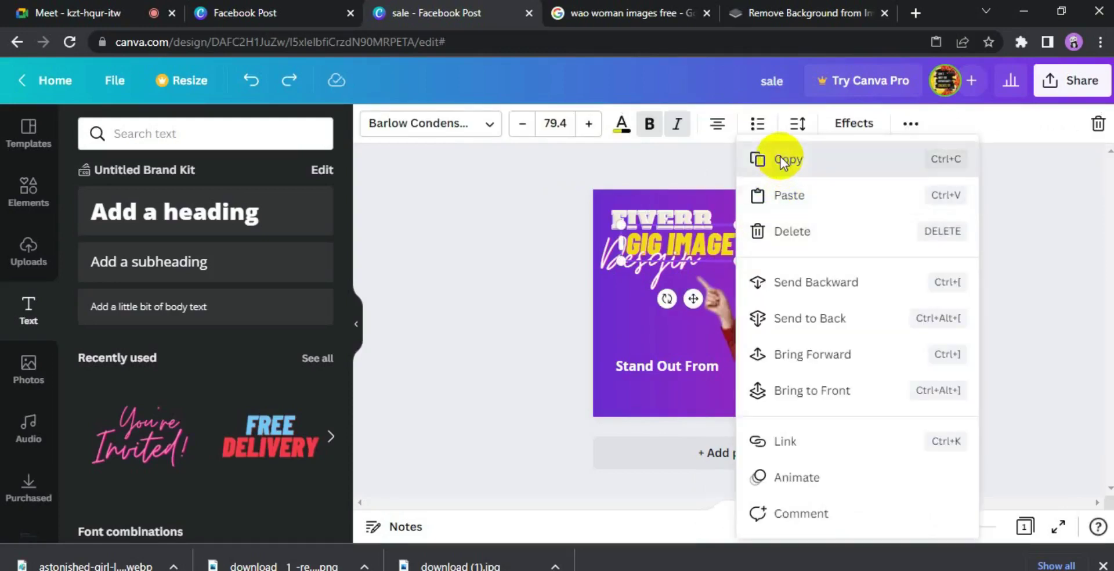
click(780, 164)
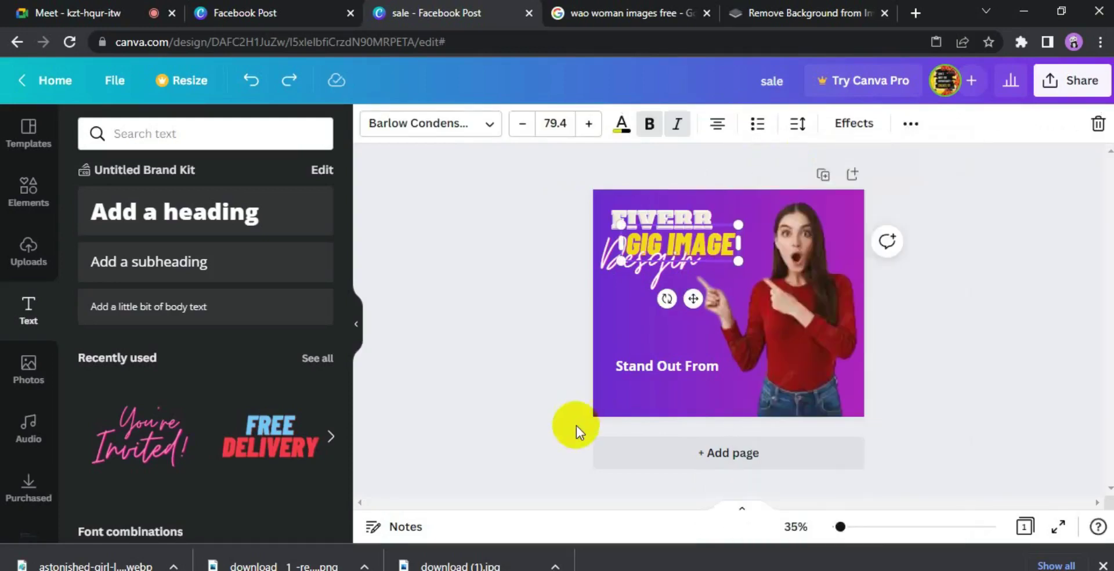
right_click(643, 390)
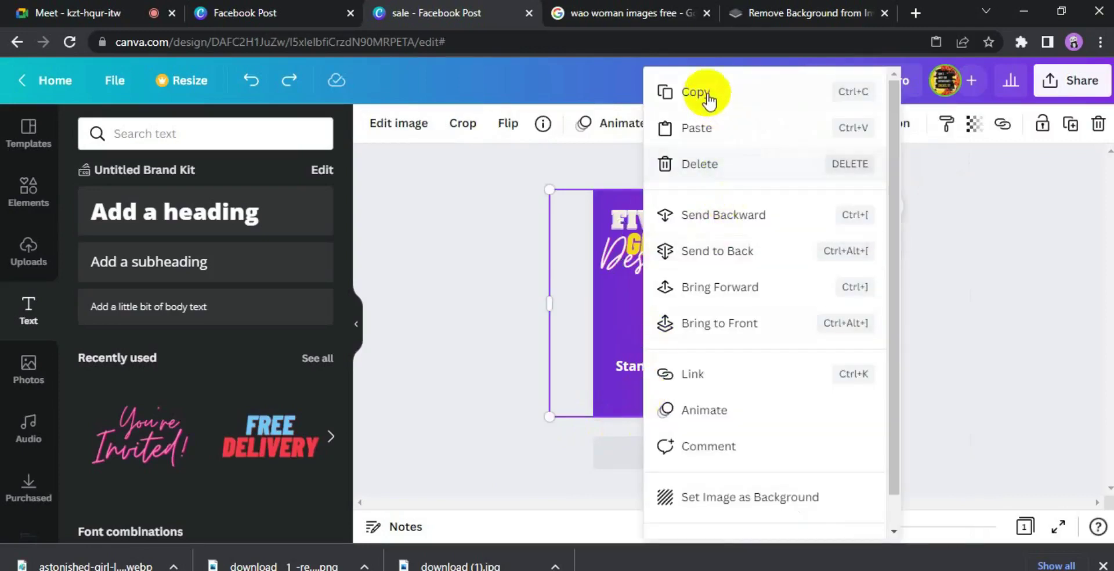
click(712, 137)
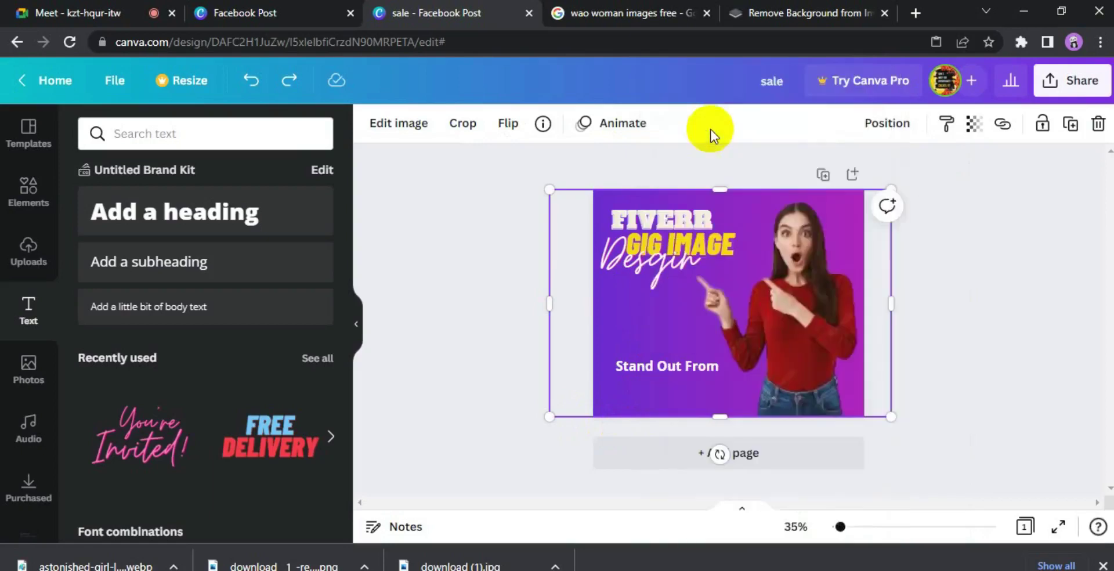
click(730, 305)
key(ctrl+y)
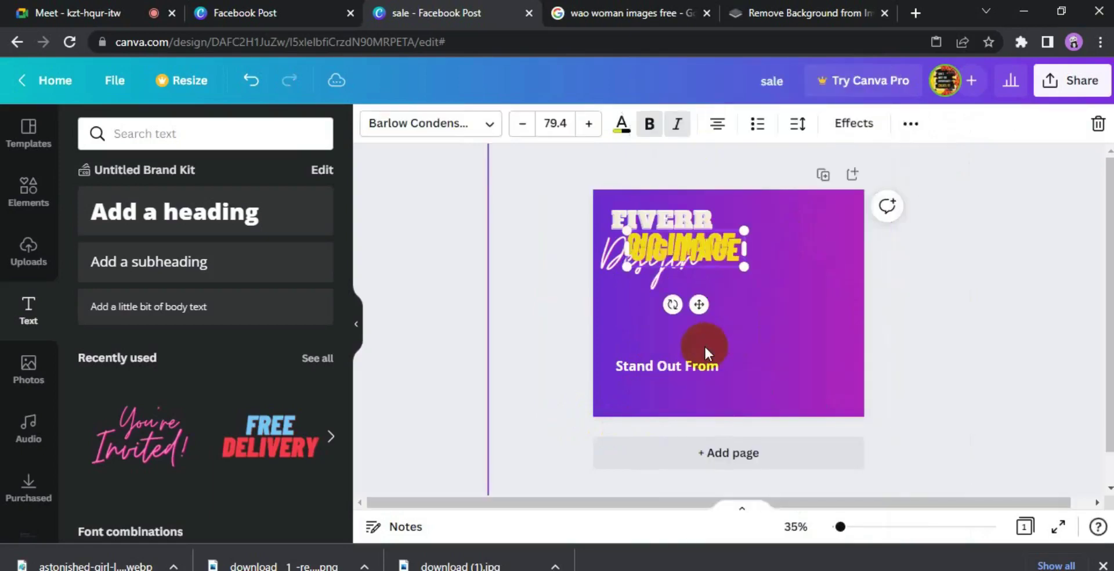
click(705, 344)
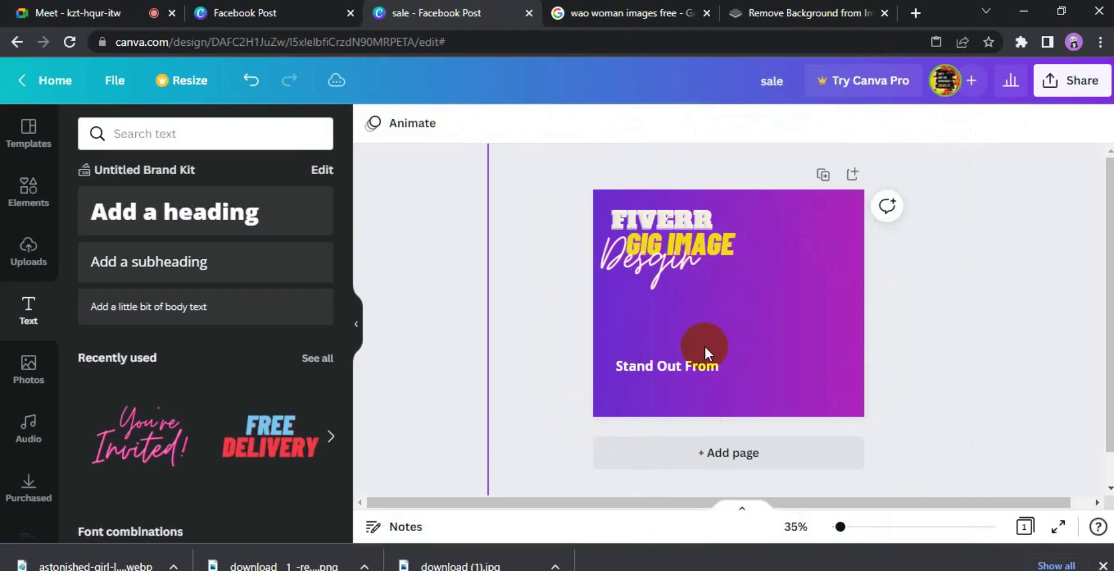
key(ctrl+z)
key(ctrl+z)
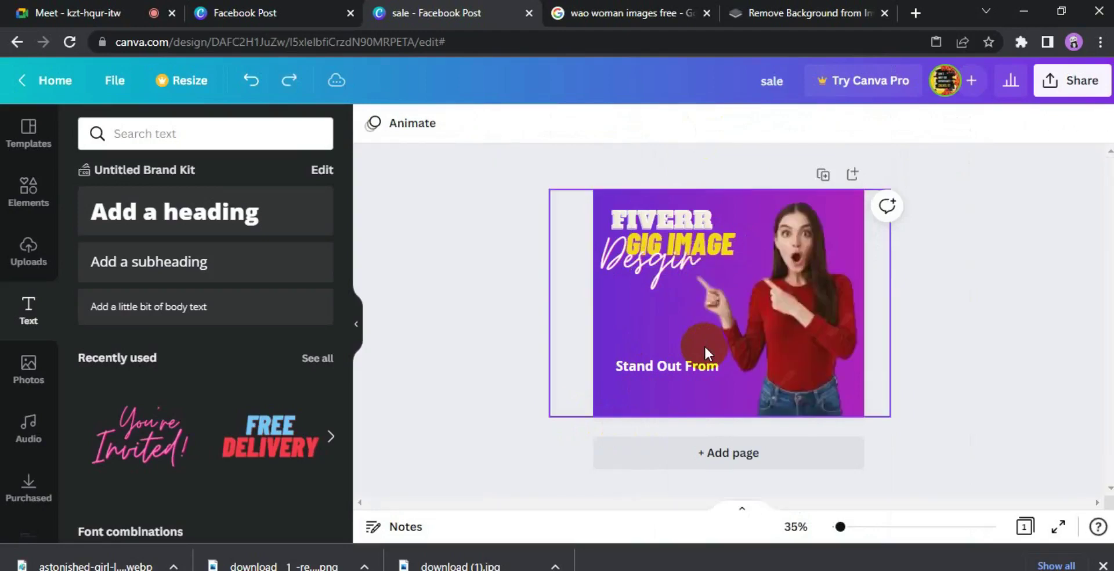
- Add the recently used FREE DELIVERY text style to the page
click(174, 312)
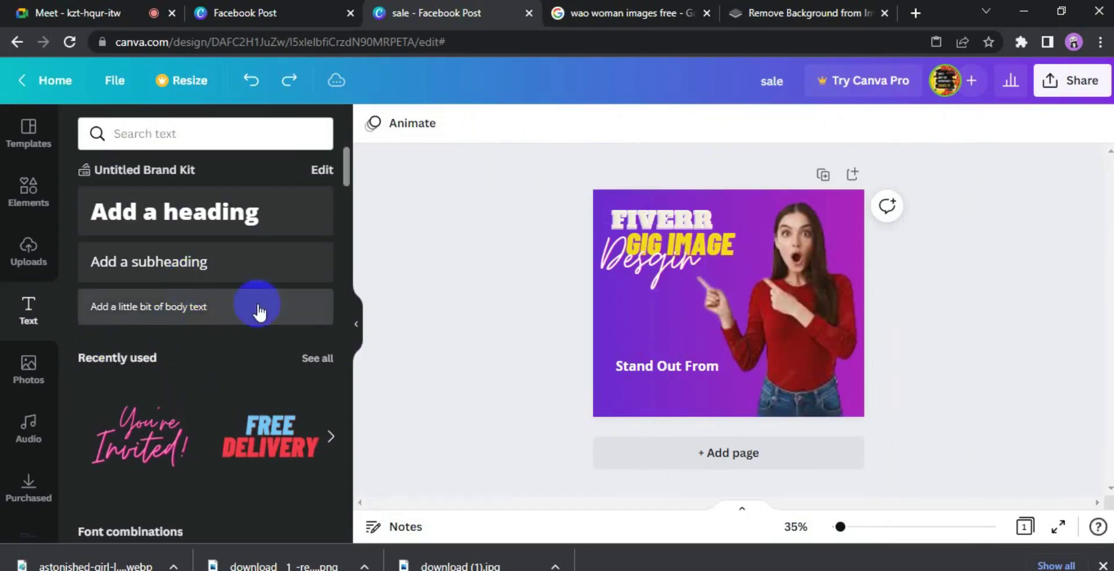
drag(347, 162, 347, 184)
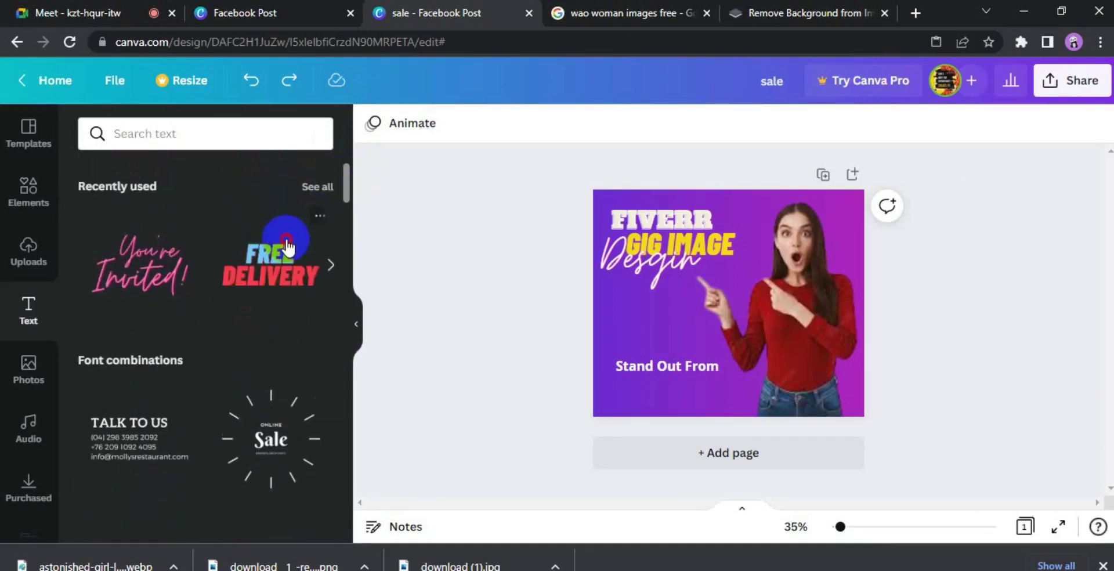
click(353, 323)
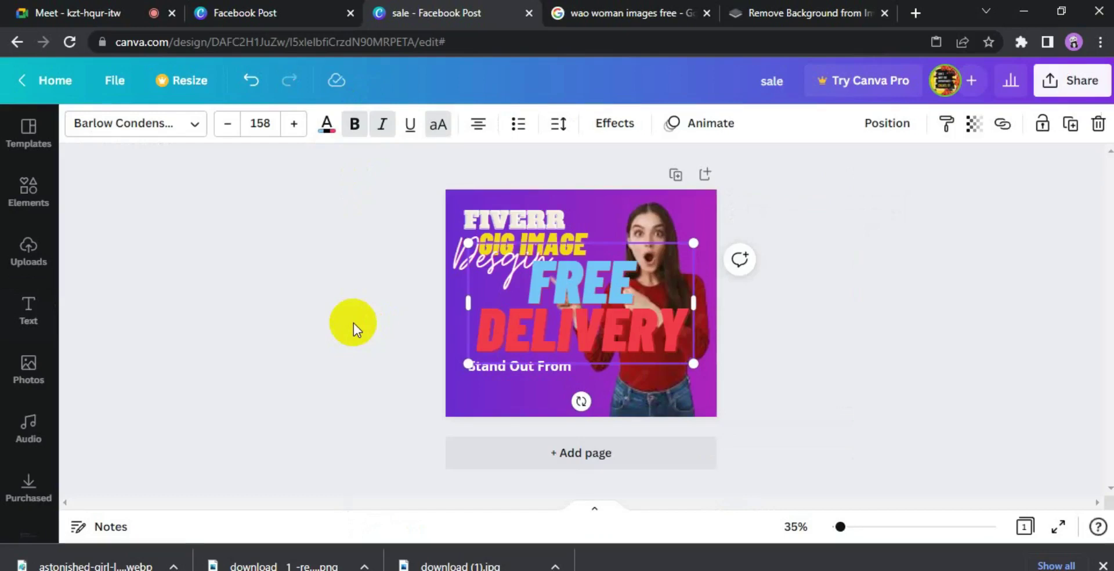
key(Delete)
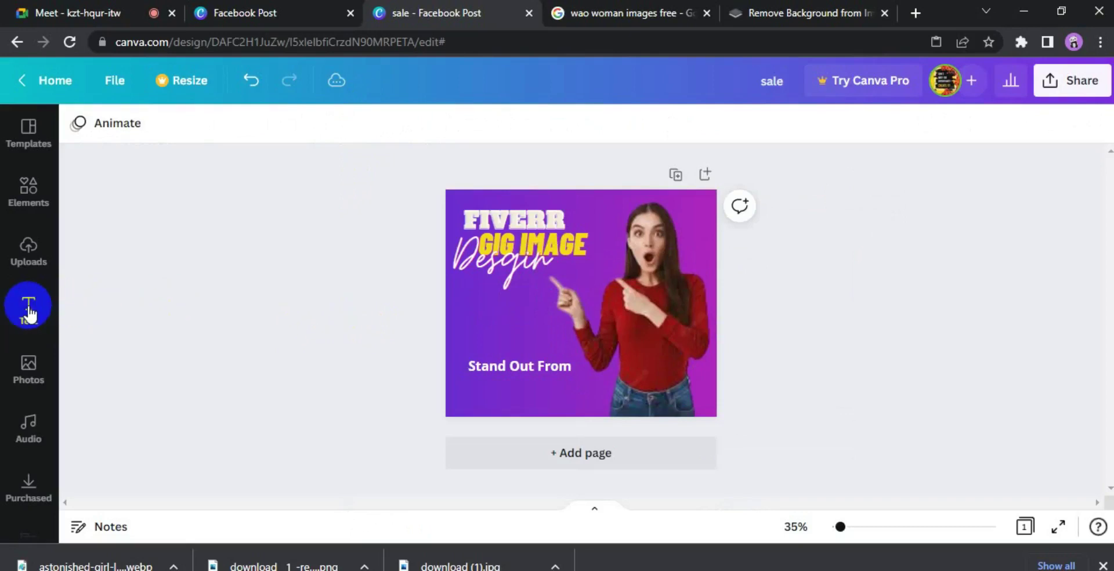
key(ctrl+z)
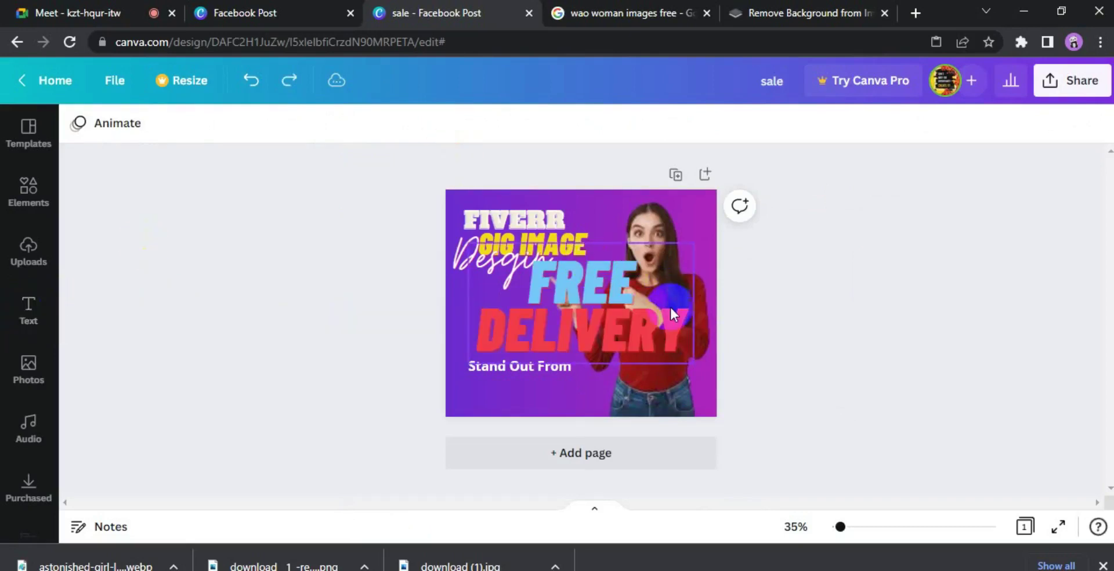
- Replace the FREE DELIVERY wording with "COMPETITION"
double_click(670, 312)
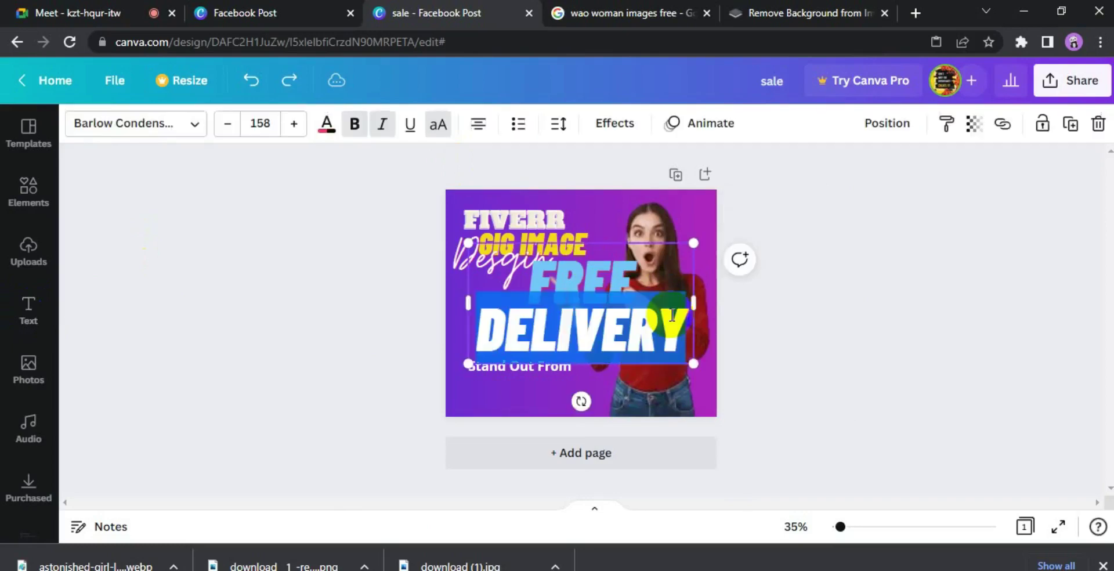
key(BackSpace)
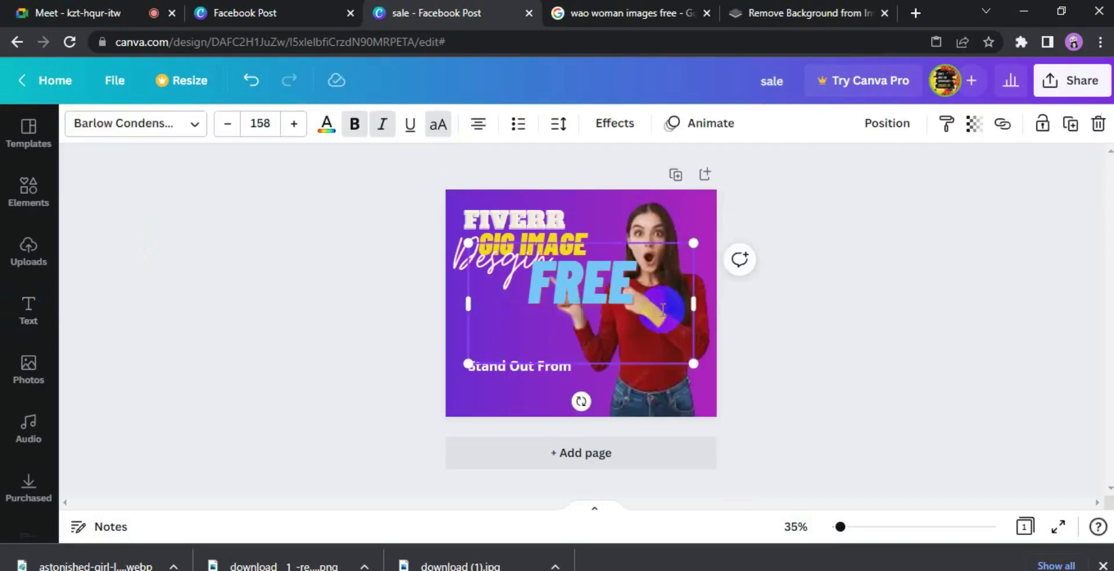
key(BackSpace)
key(BackSpace)
key(BackSpace)
key(BackSpace)
text(COMP)
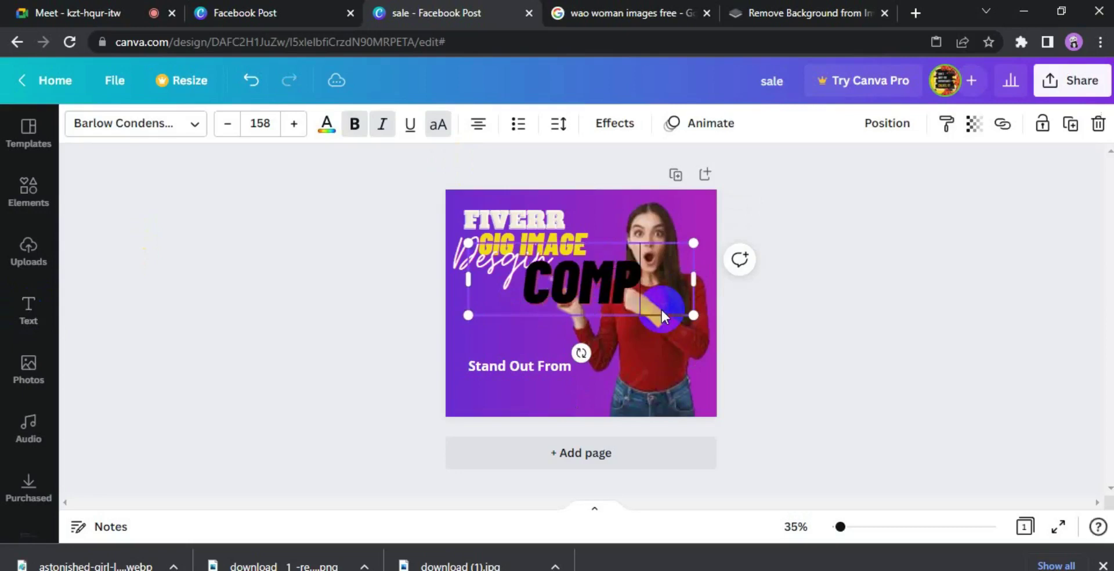
text(ETITION)
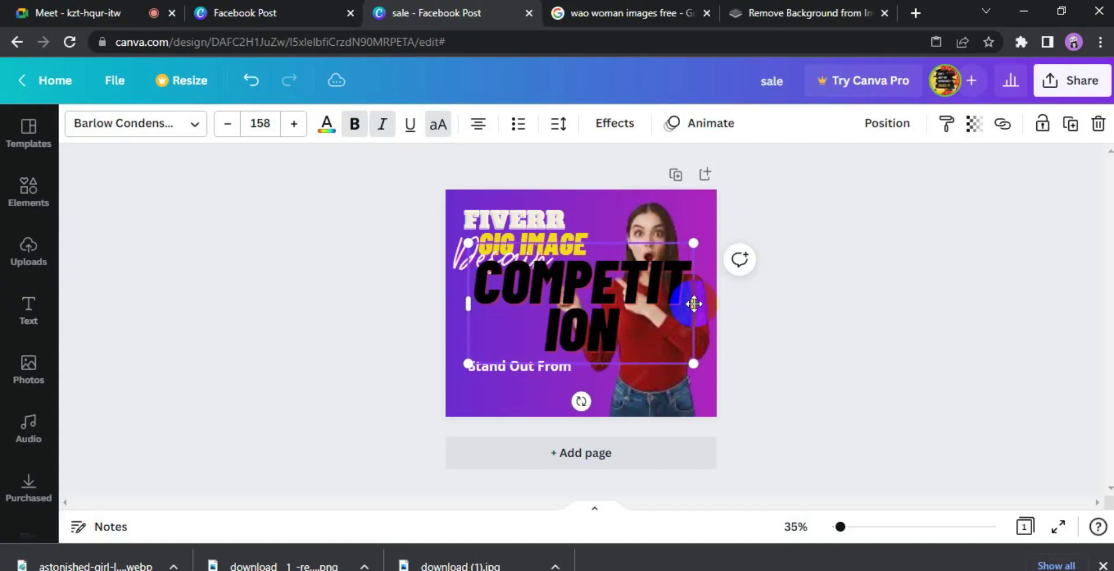
- Widen the COMPETITION text box so the whole word fits on a single line
click(694, 303)
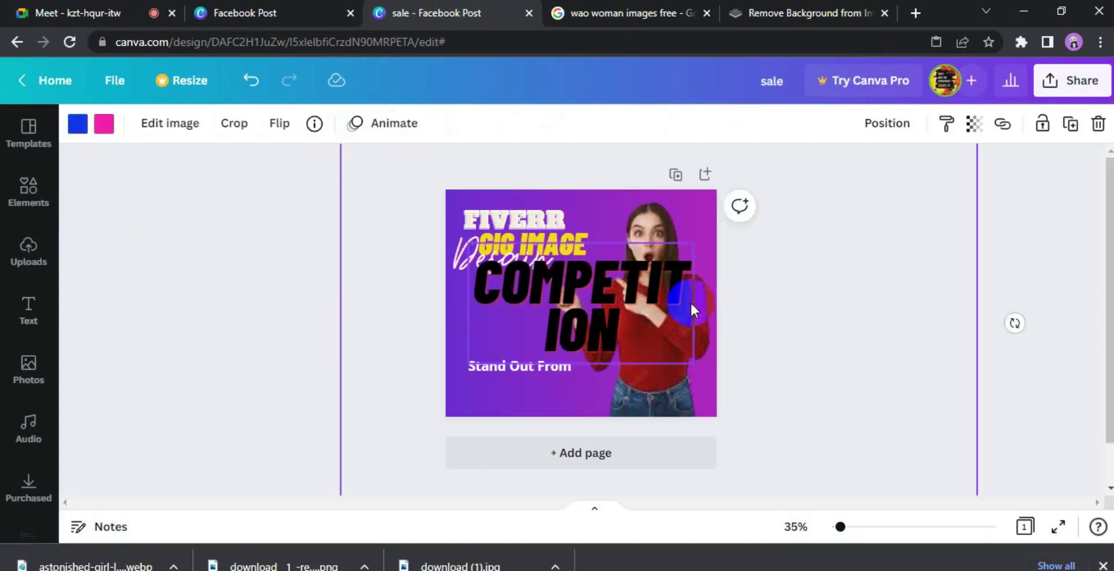
click(558, 313)
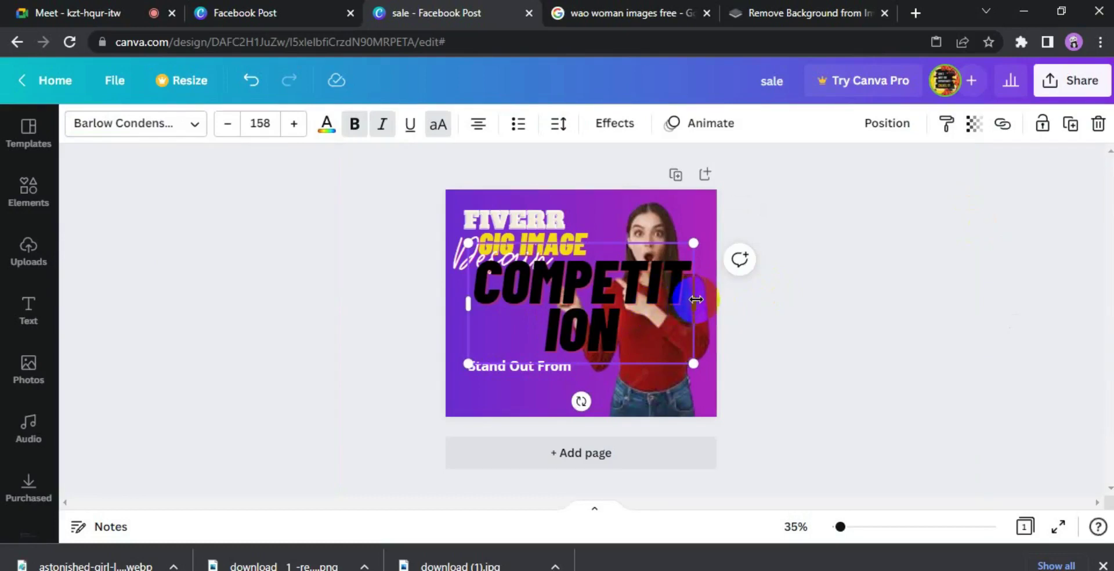
drag(694, 299, 780, 295)
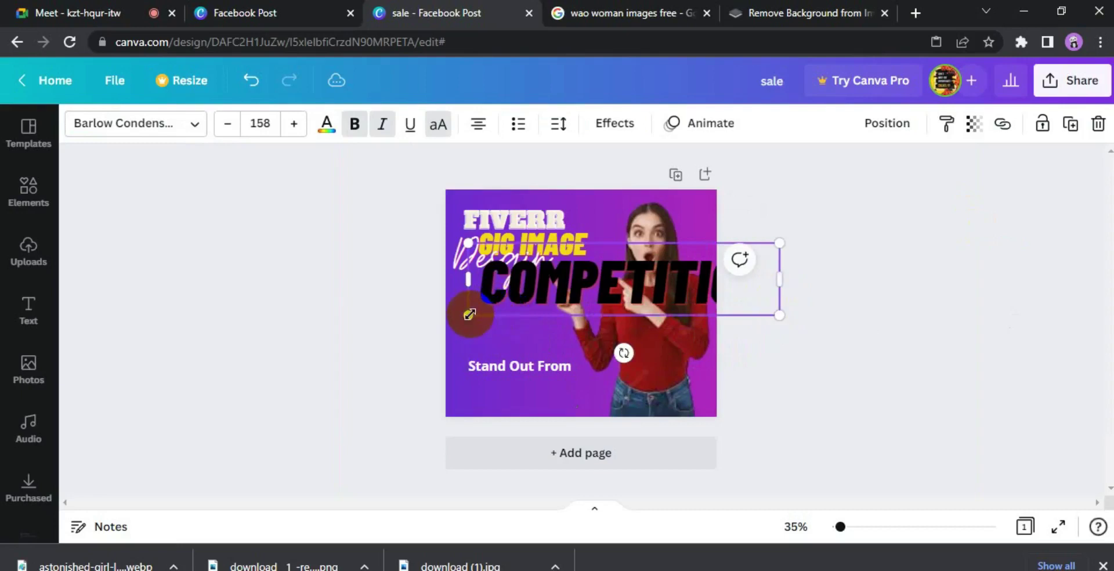
- Scale the COMPETITION text down to a font size of about 80.8 and place it directly beneath "Stand Out From"
drag(470, 314, 592, 266)
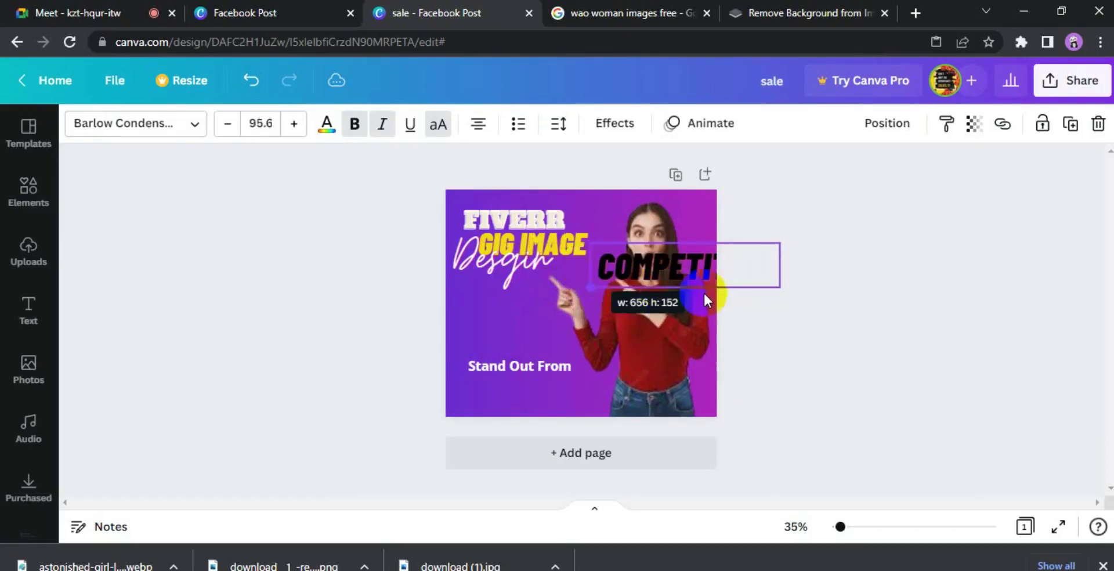
drag(702, 323, 542, 450)
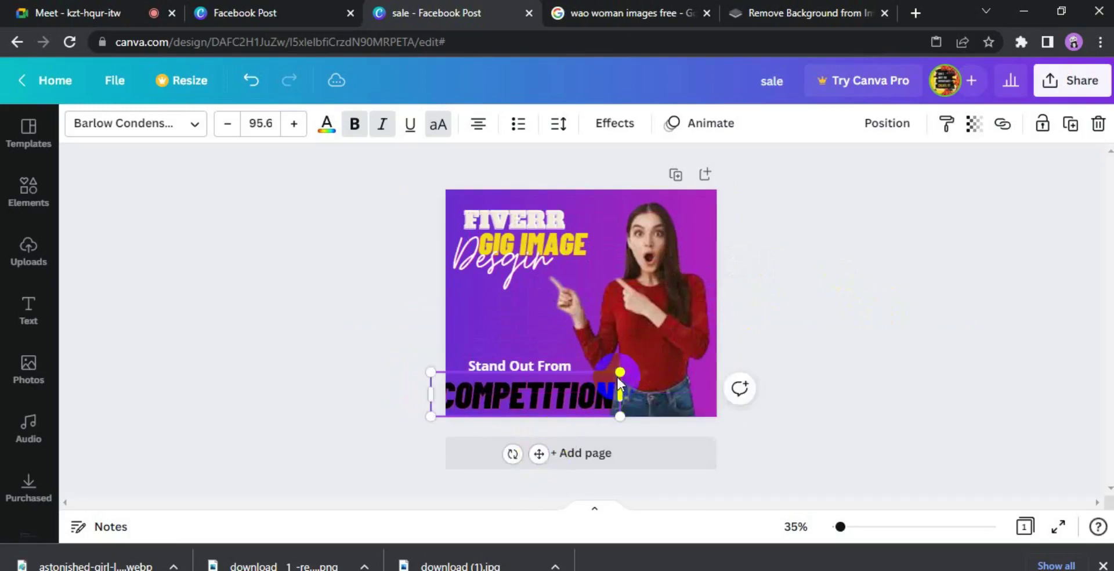
drag(619, 369, 587, 383)
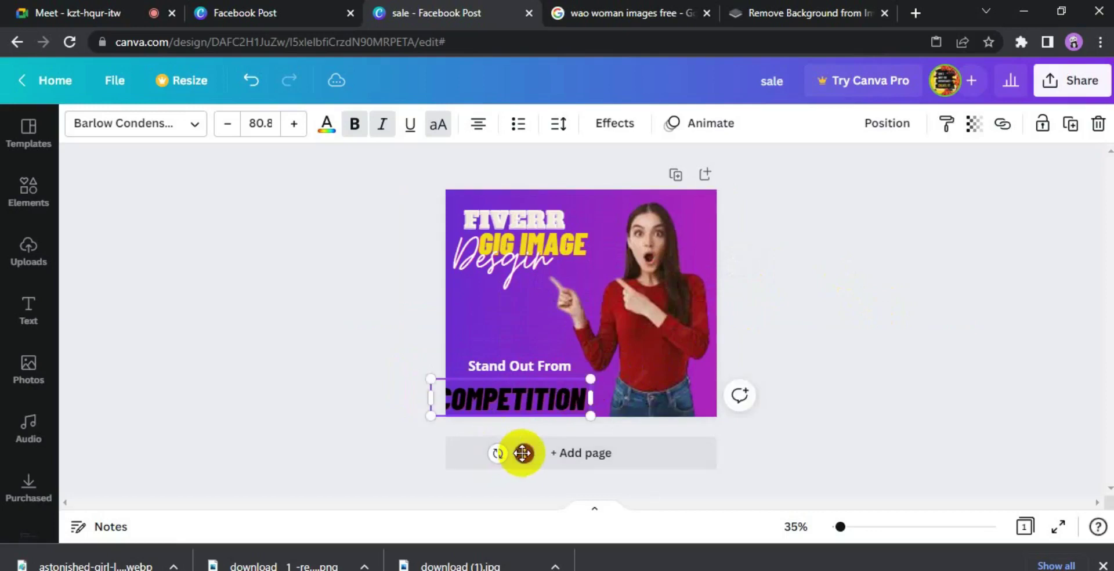
drag(538, 447, 546, 439)
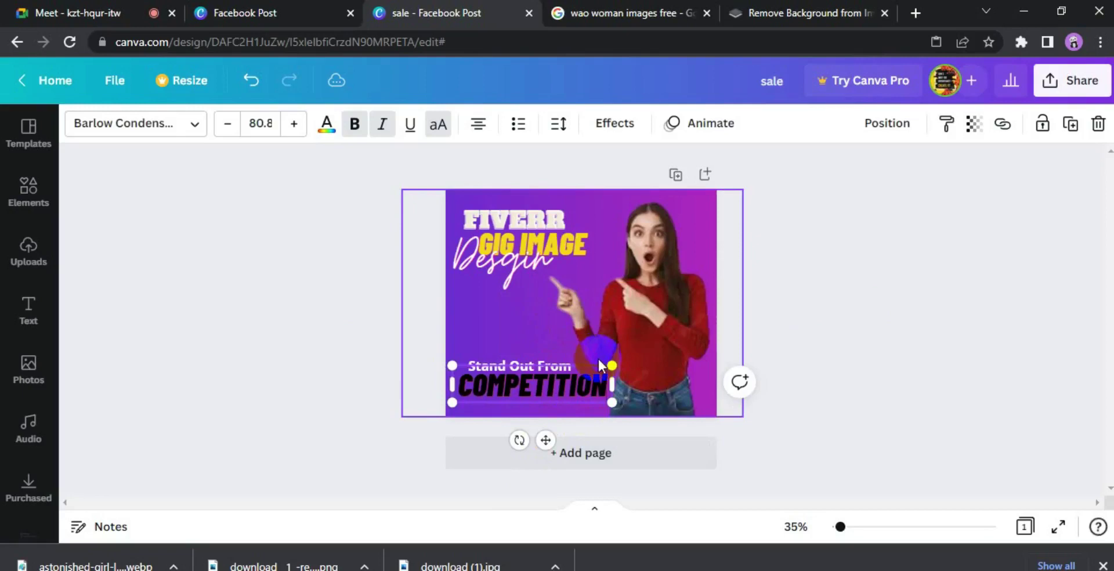
- Delete the woman's cutout and undo that deletion
click(603, 383)
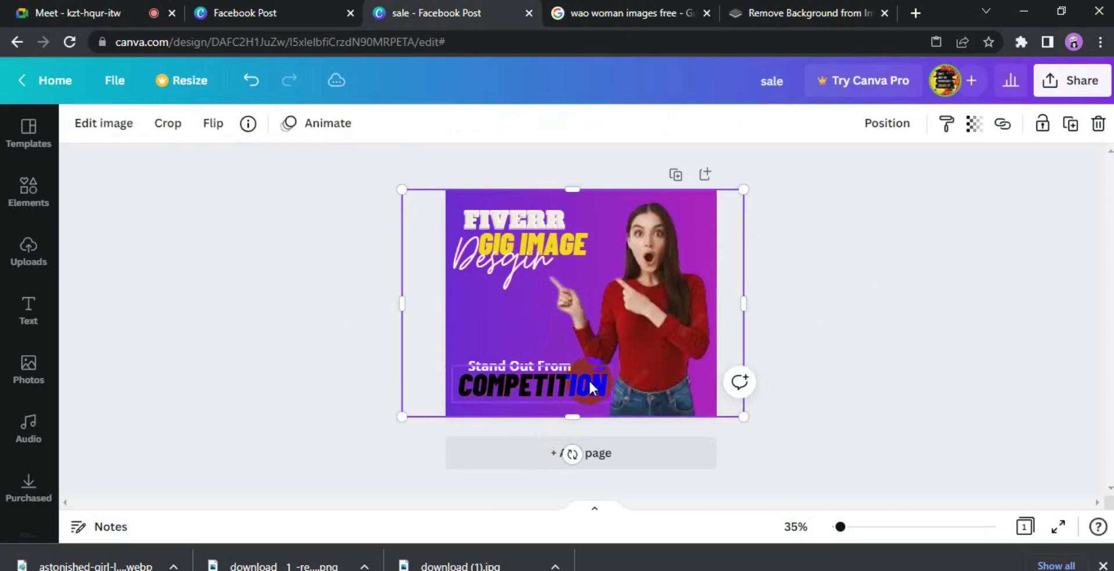
key(Delete)
click(590, 380)
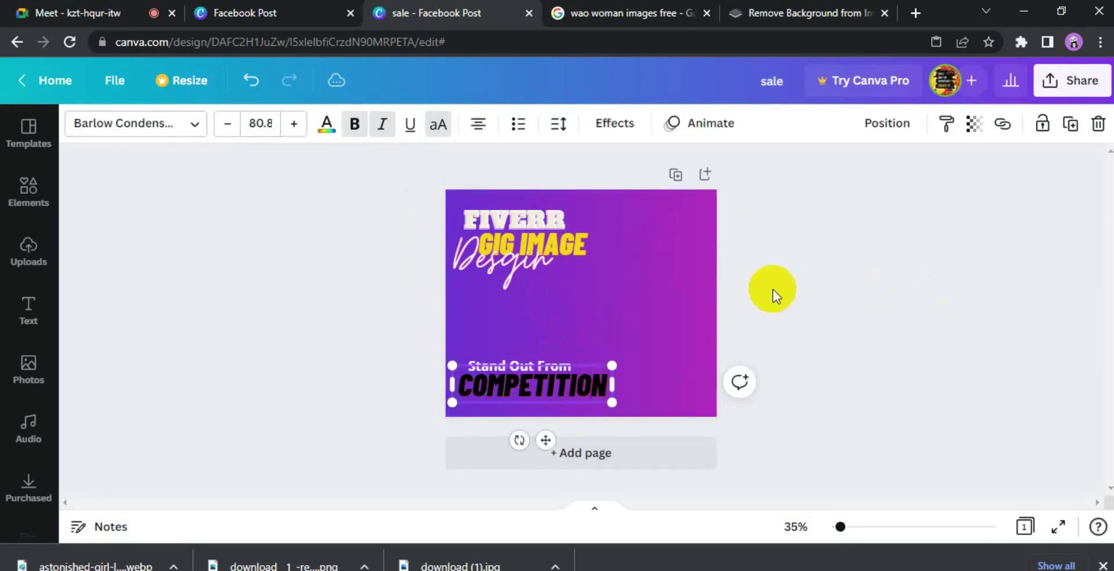
key(ctrl+z)
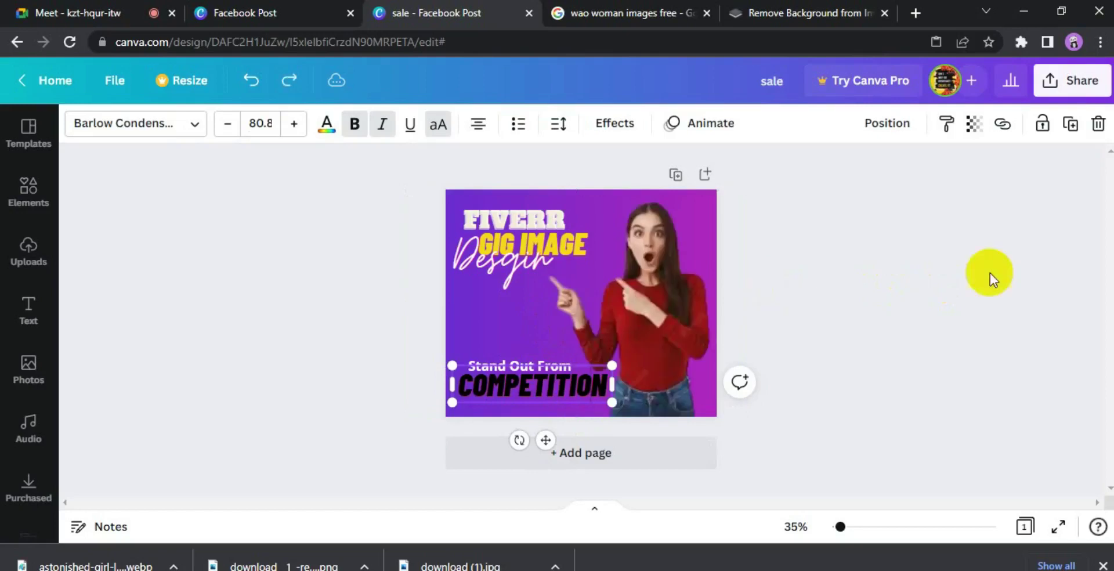
click(1006, 281)
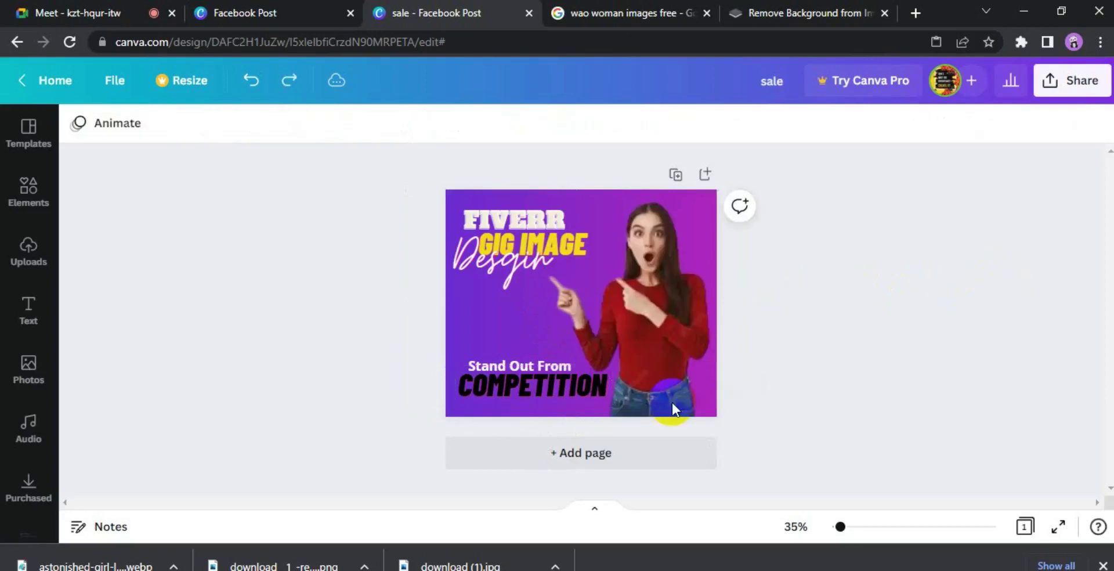
- Recolor the COMPETITION text with the yellow document color used for GIG IMAGE
click(599, 393)
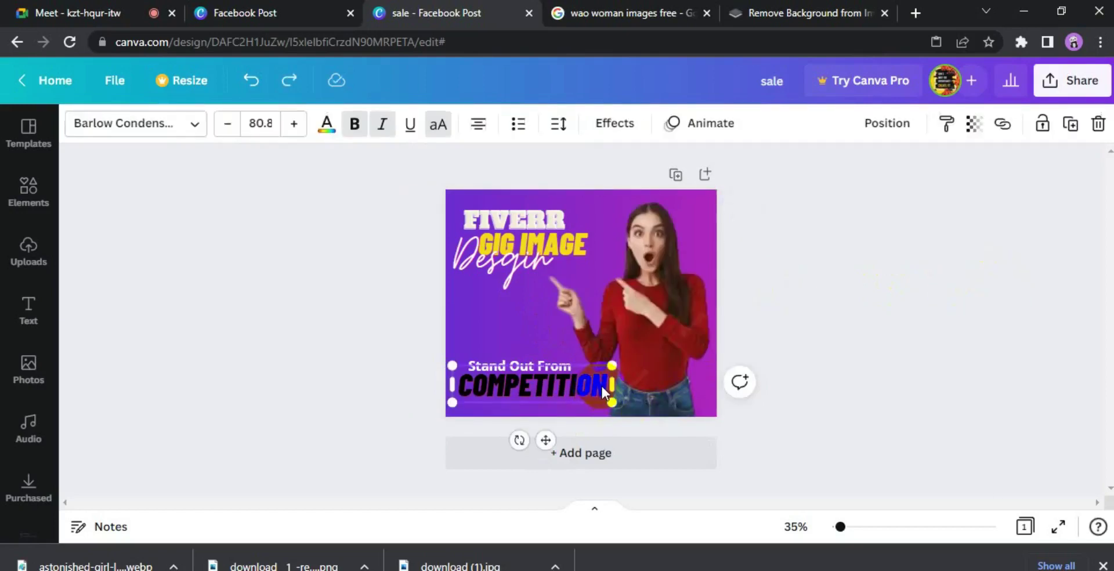
double_click(573, 384)
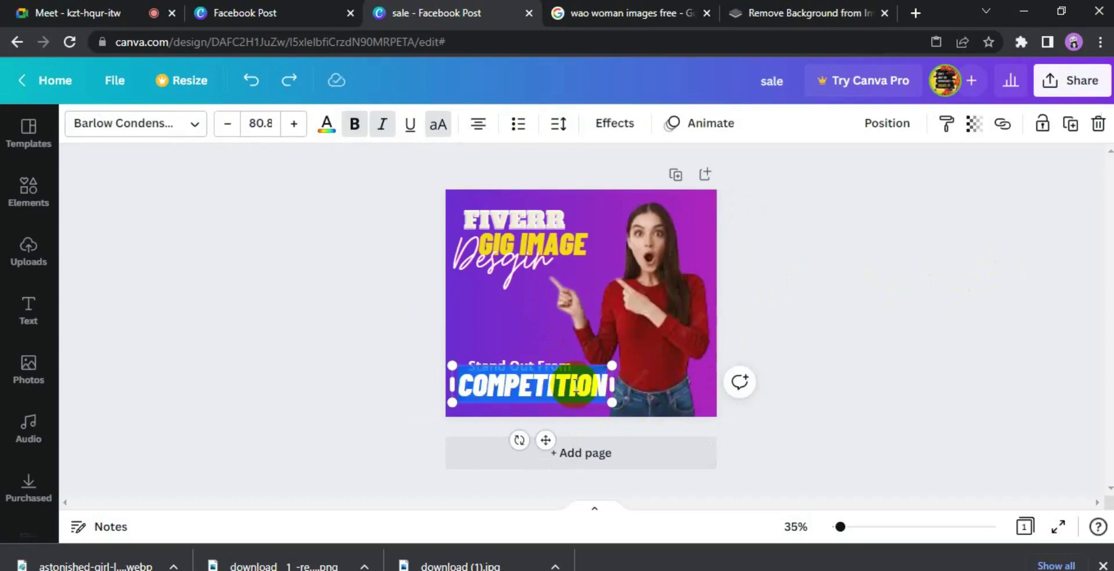
click(328, 123)
click(226, 215)
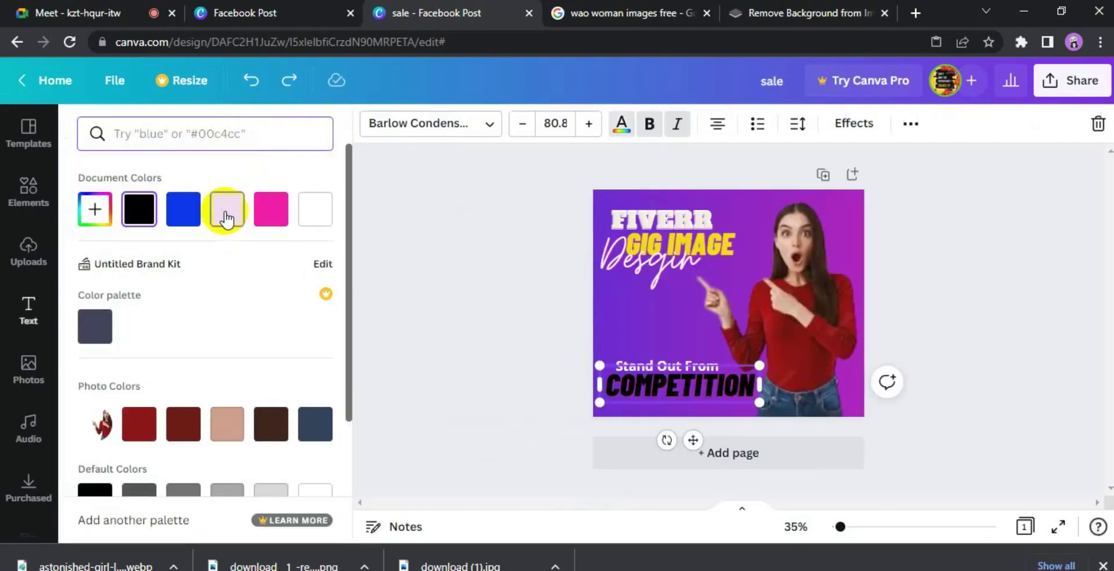
click(441, 348)
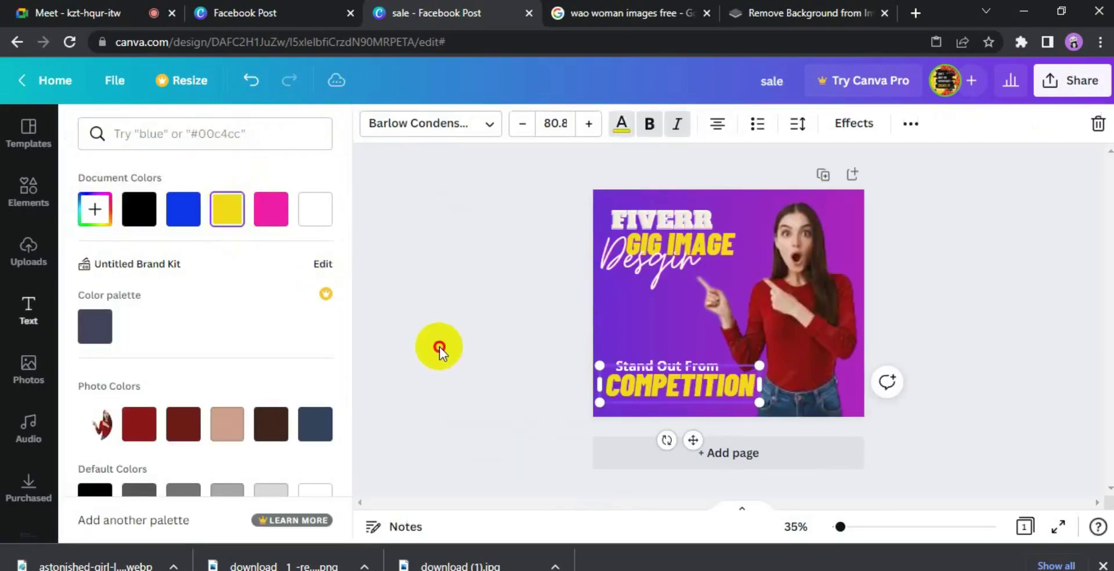
click(876, 240)
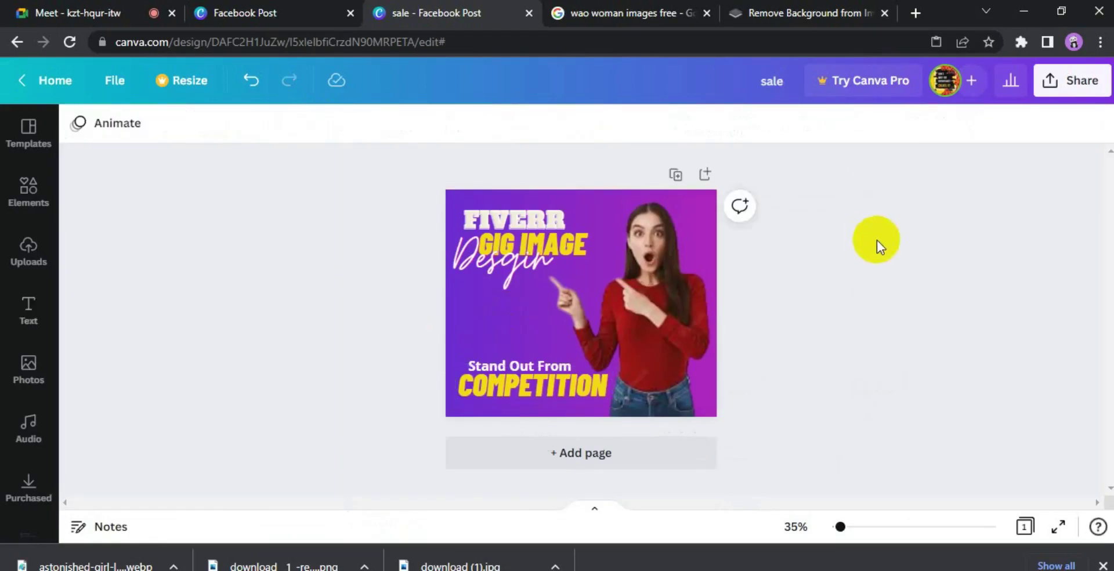
- Download the finished sale design as a PNG file
click(1063, 83)
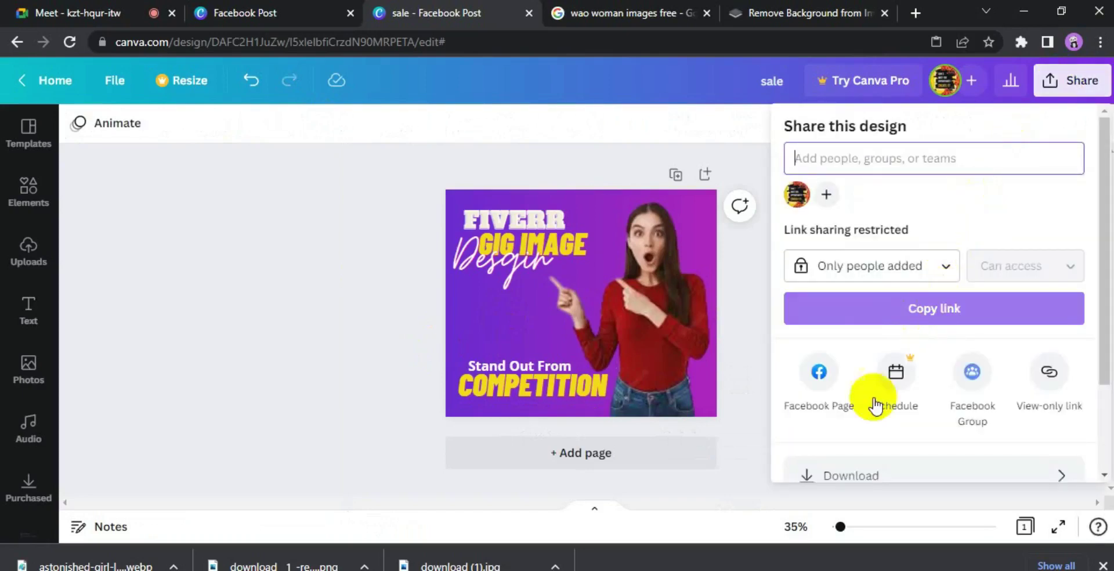
click(850, 475)
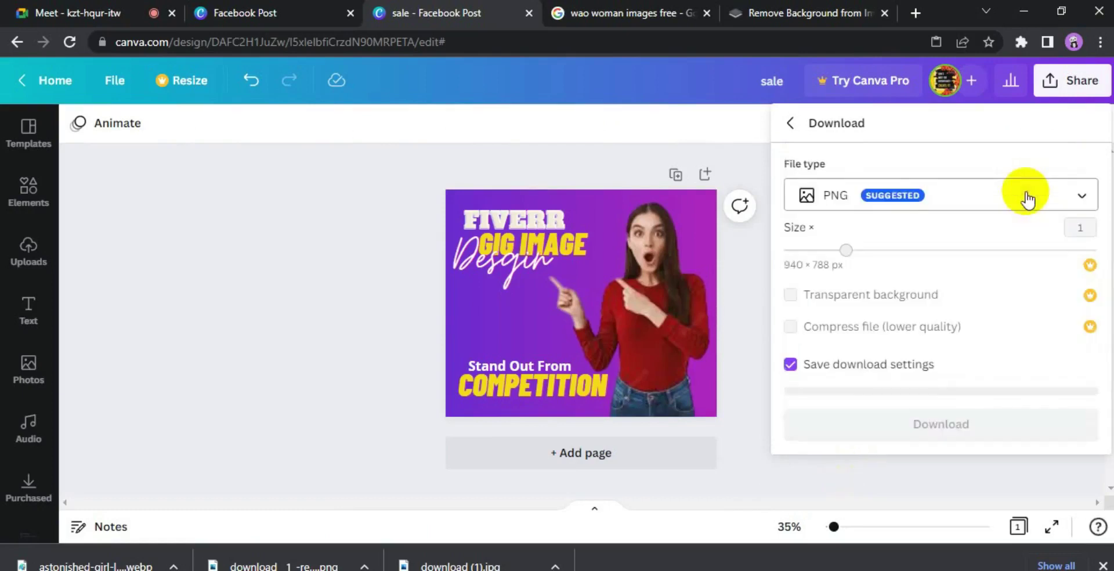
click(1081, 191)
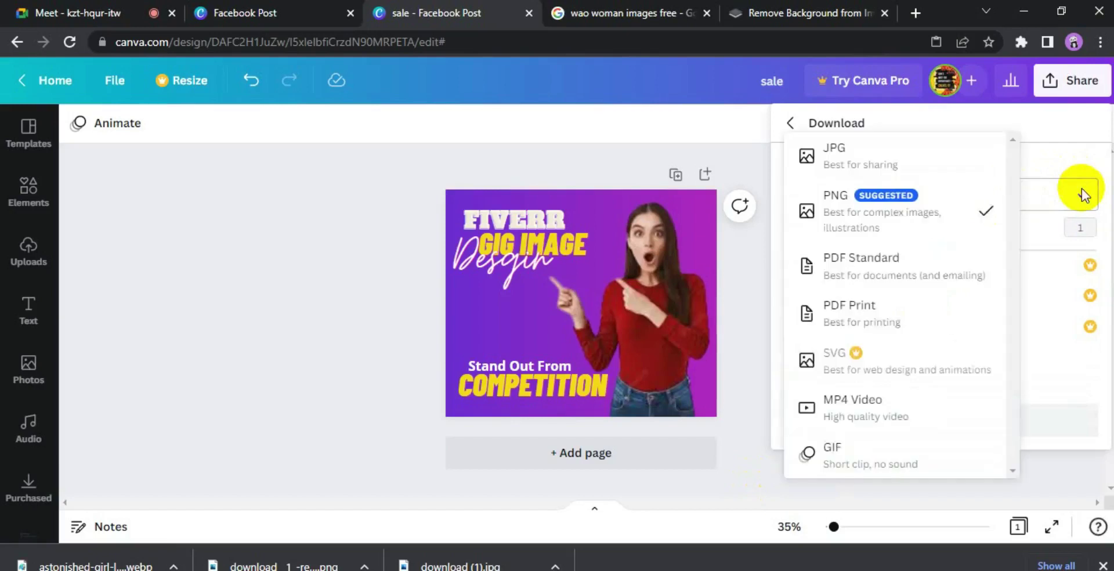
click(900, 206)
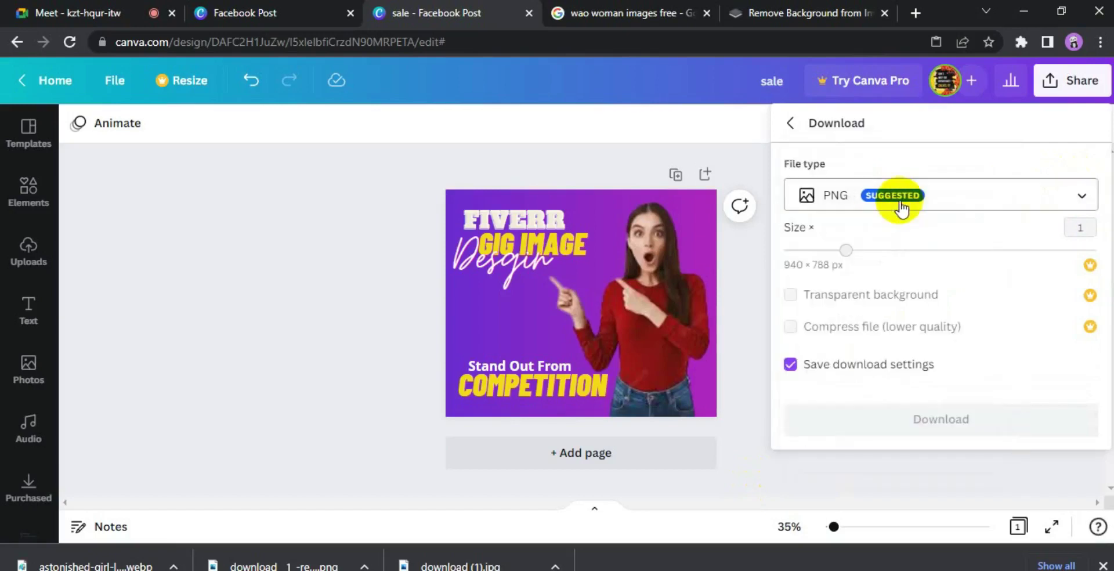
click(900, 206)
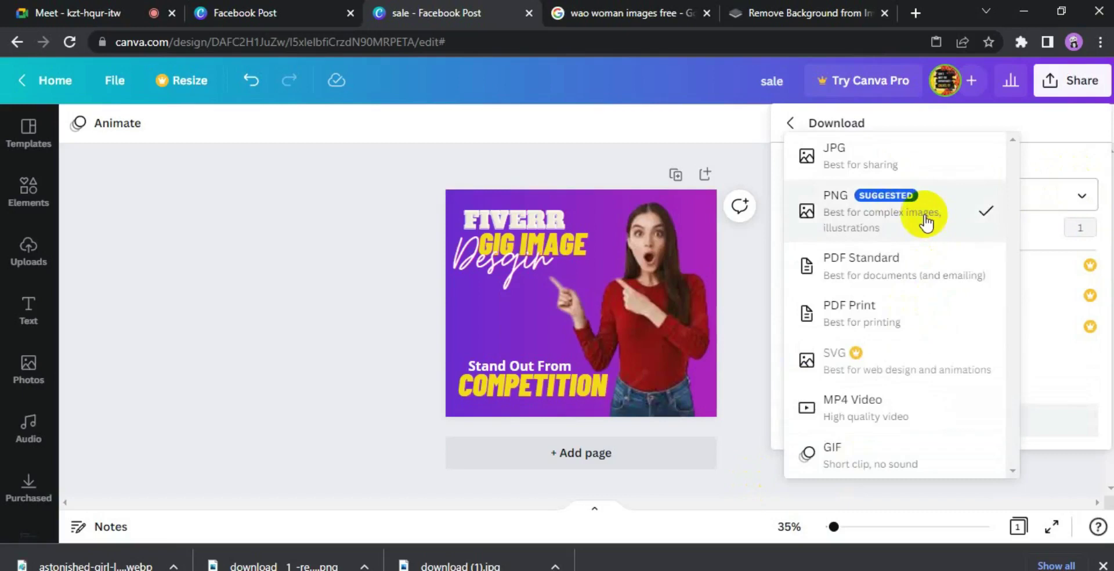
click(925, 213)
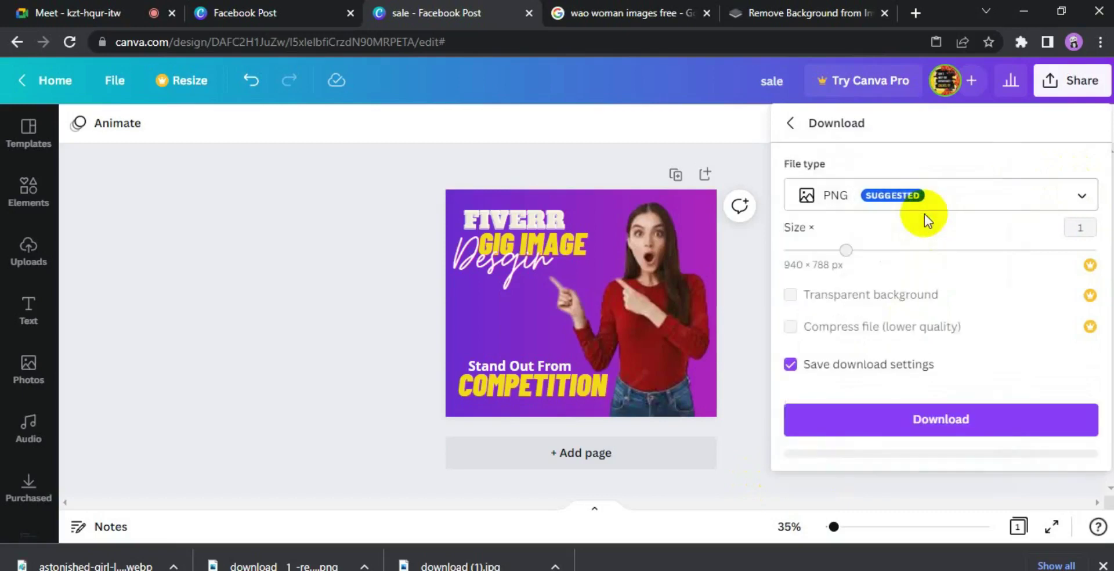
click(942, 418)
click(928, 380)
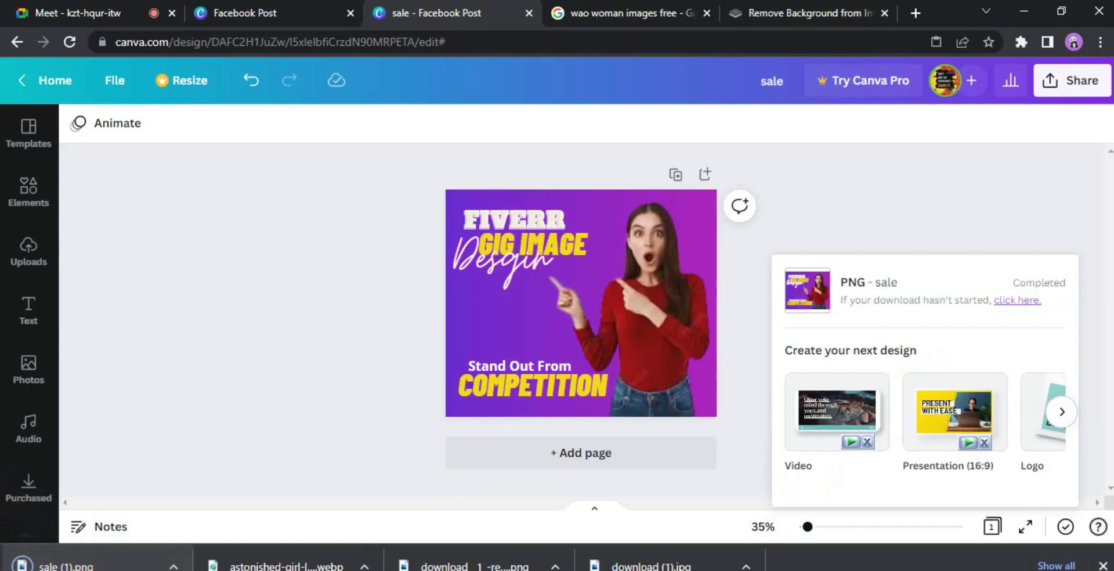
- Open the downloaded sale (1).png for viewing in Photos, look in on the Google Meet call, and close the viewer
click(93, 566)
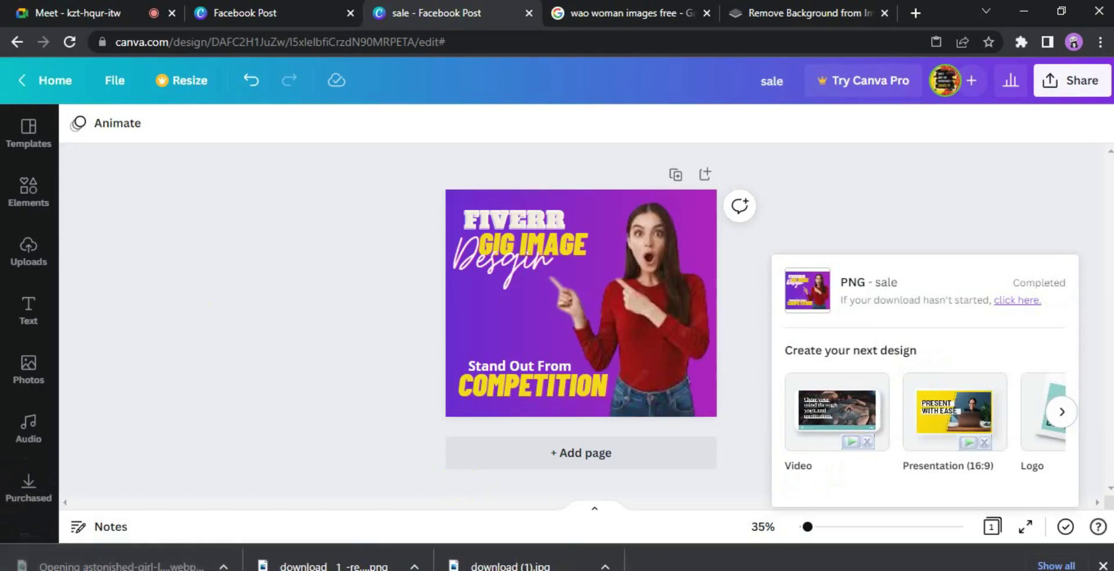
click(105, 14)
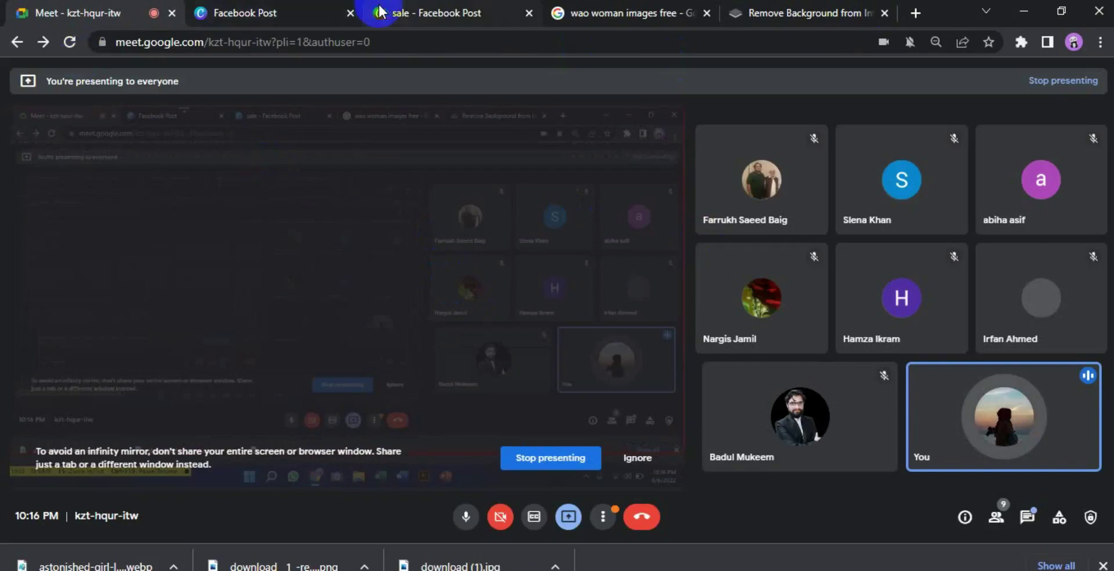
click(429, 12)
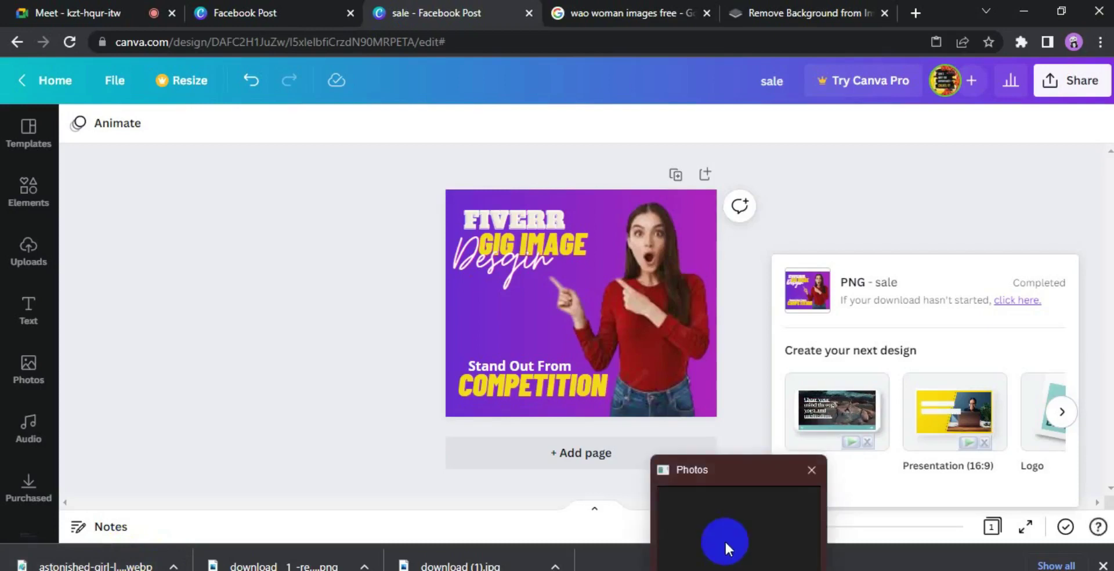
click(726, 525)
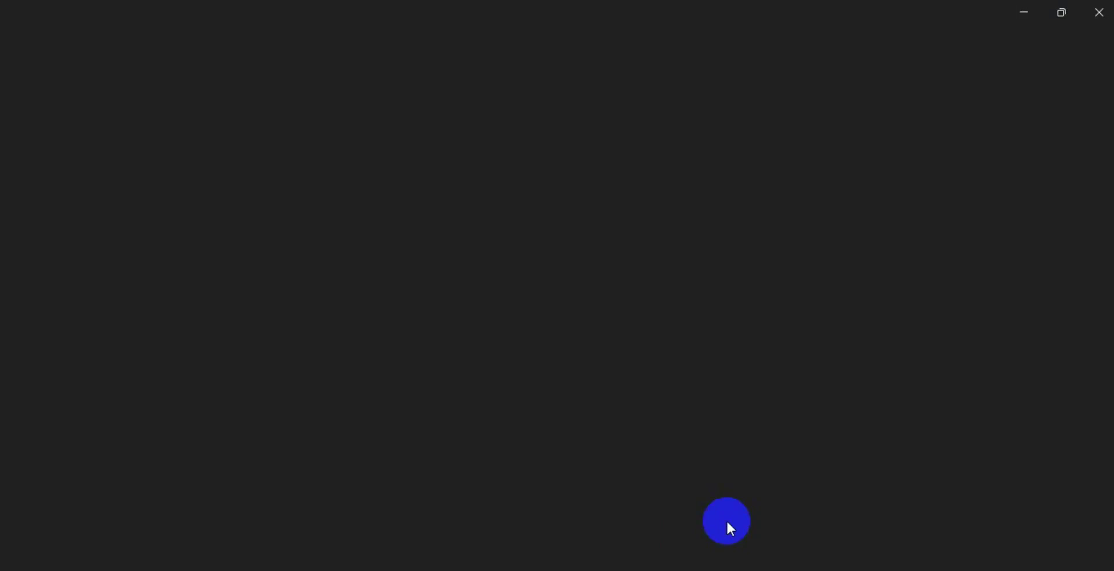
click(1099, 12)
click(1100, 14)
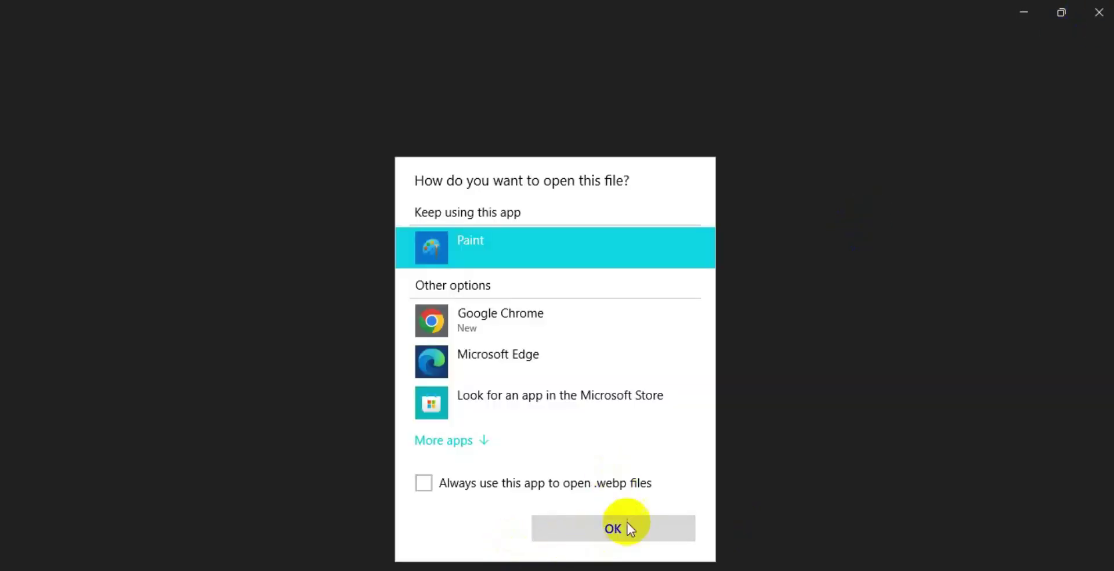
click(1099, 14)
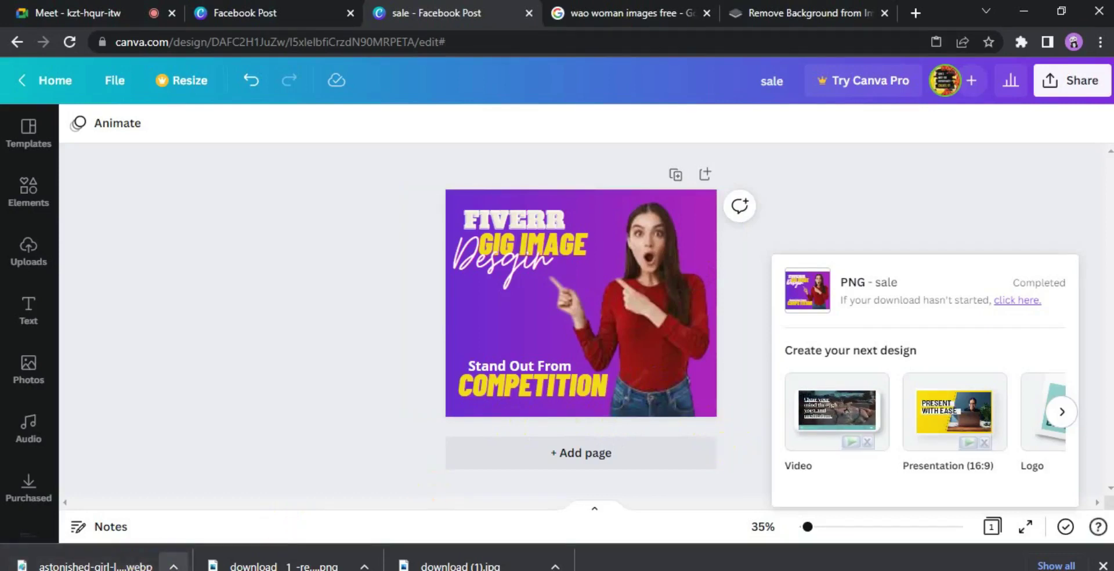
- Open the downloaded astonished-girl .webp image in Paint and close it again
click(173, 565)
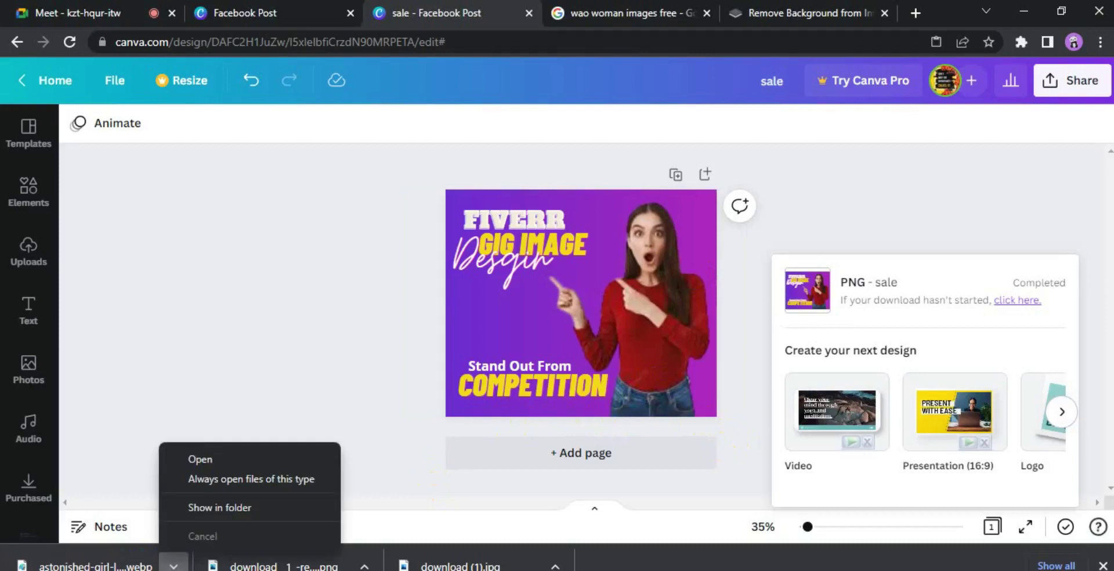
click(201, 459)
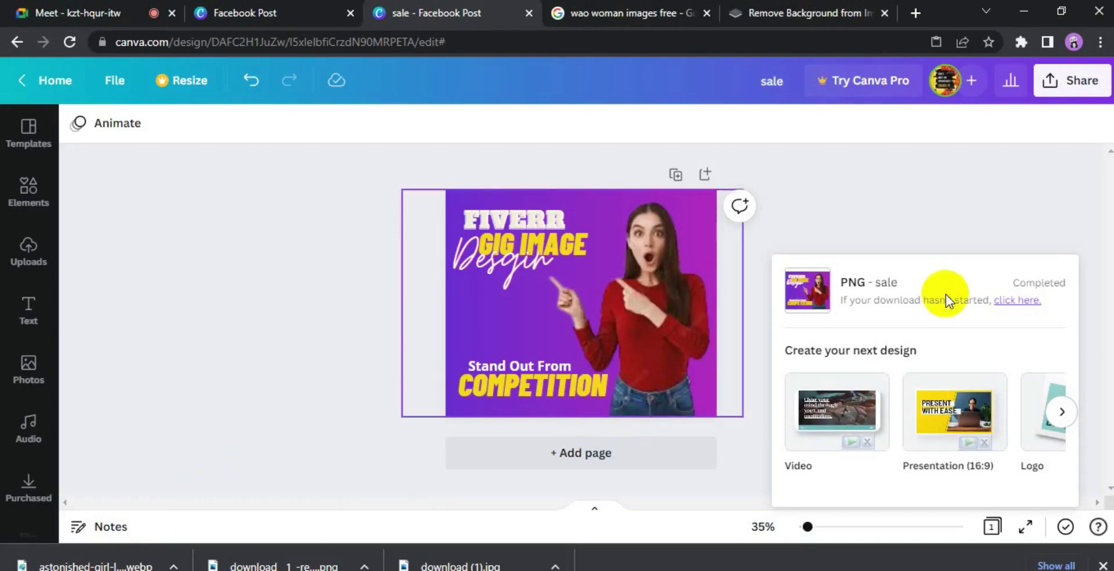
click(93, 565)
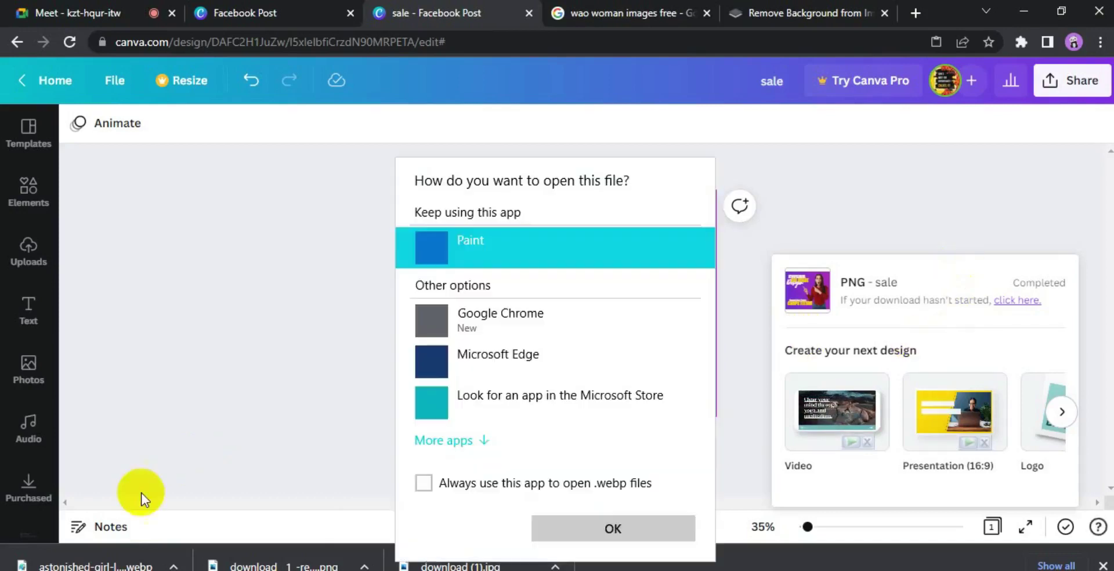
click(621, 529)
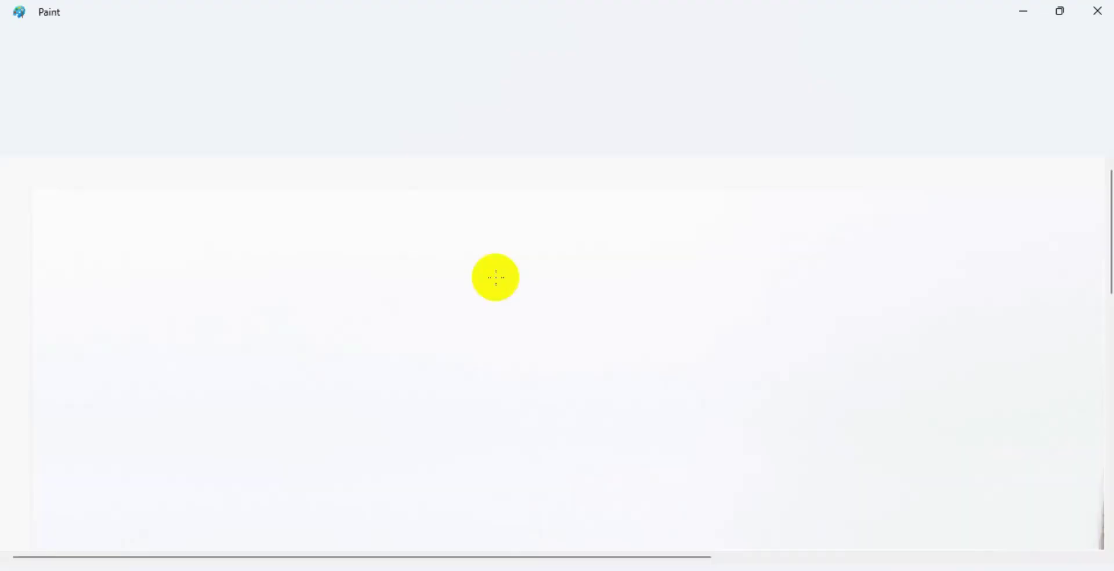
click(1100, 16)
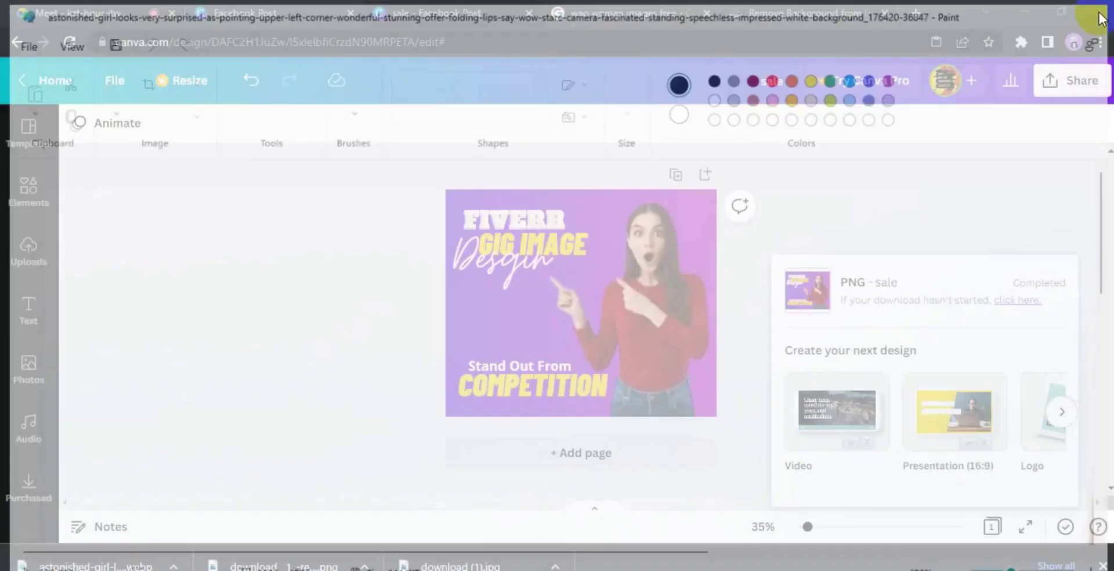
- Return to the Google Meet call from the finished design
click(603, 342)
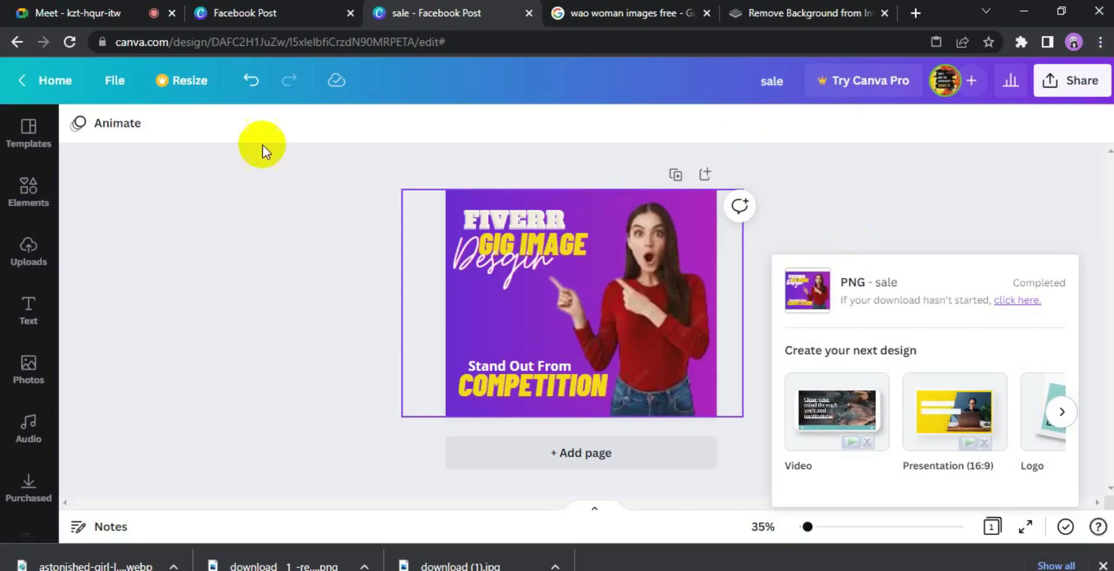
click(133, 16)
click(123, 16)
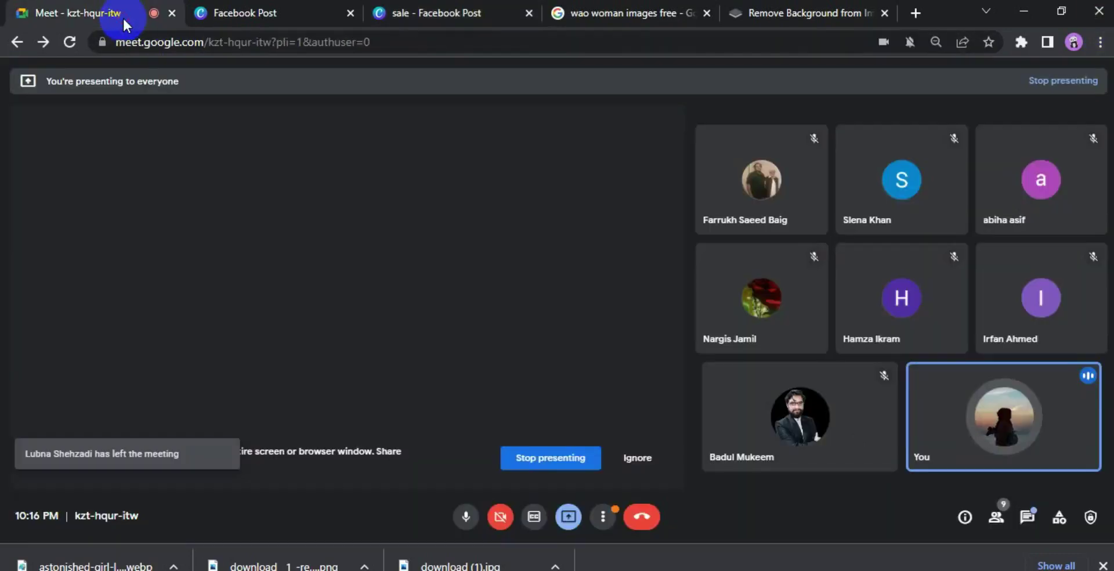